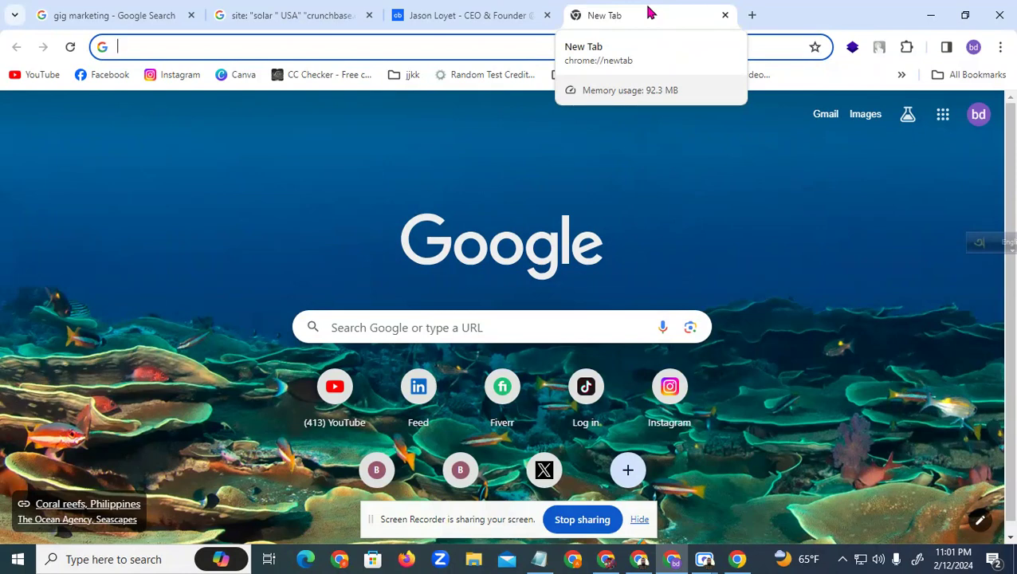
Search Google for crunchbase and open the Crunchbase website from the results
left_click(445, 46)
type("cr")
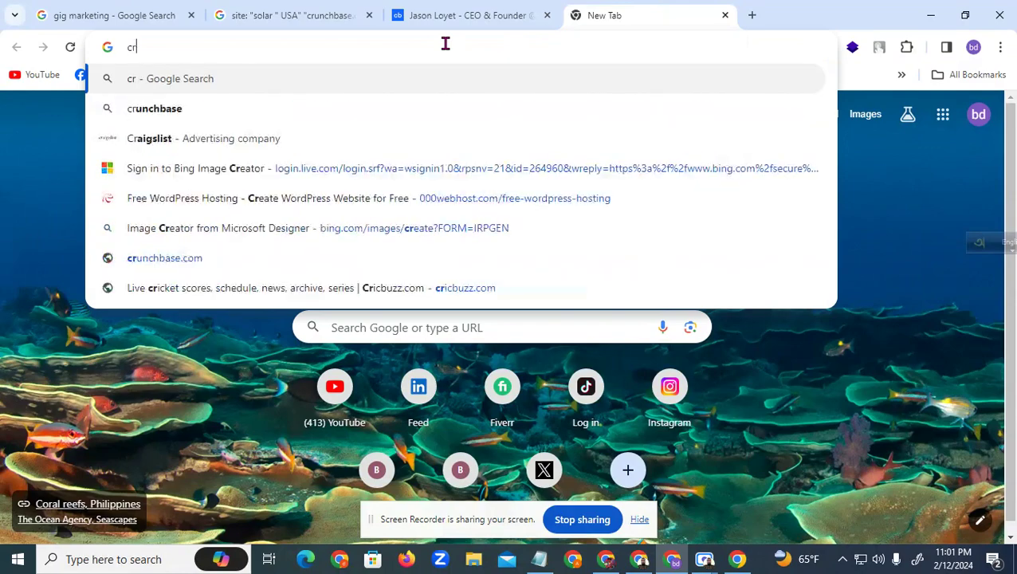
left_click(203, 122)
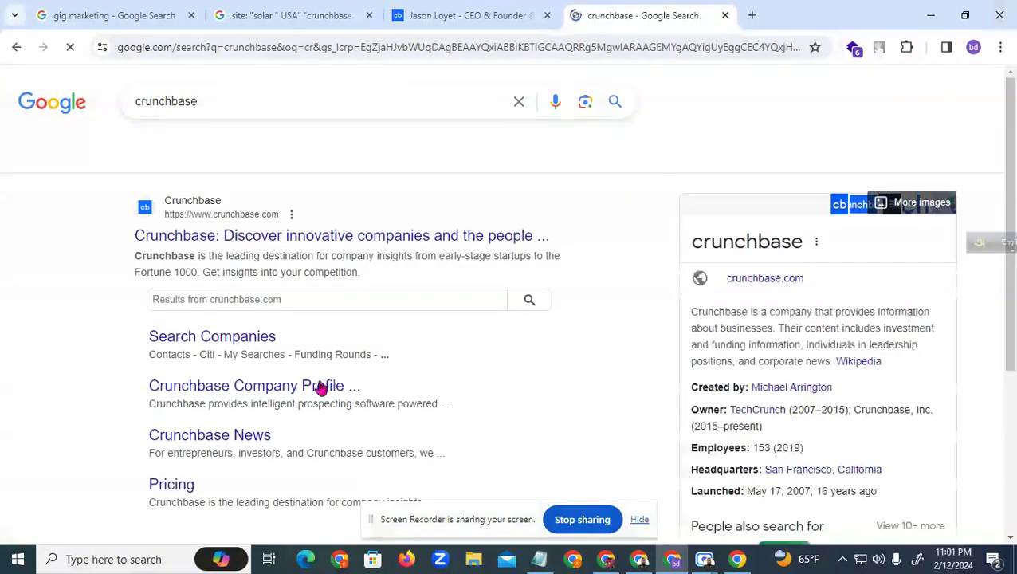
left_click_drag(170, 102, 138, 104)
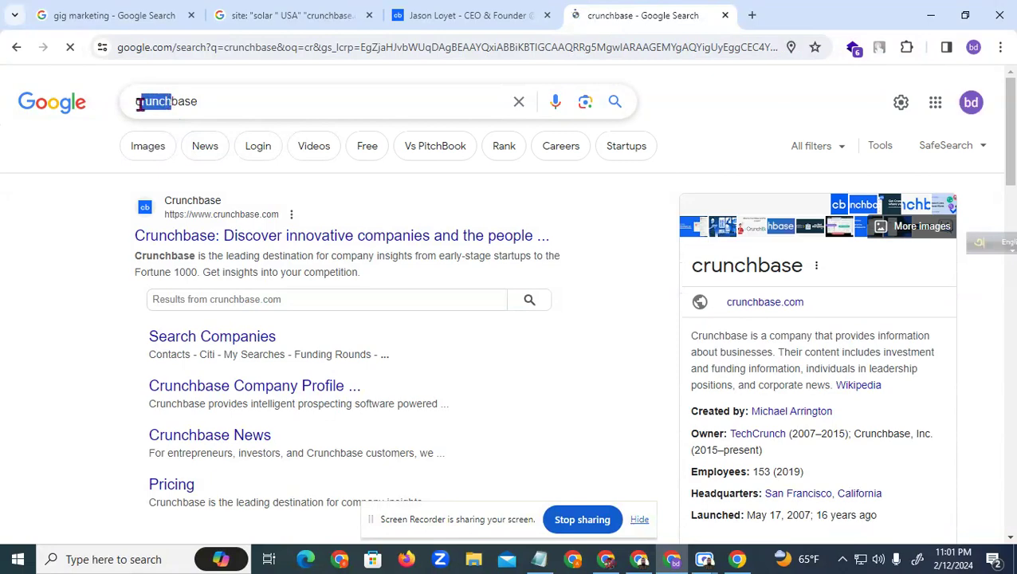
left_click(63, 231)
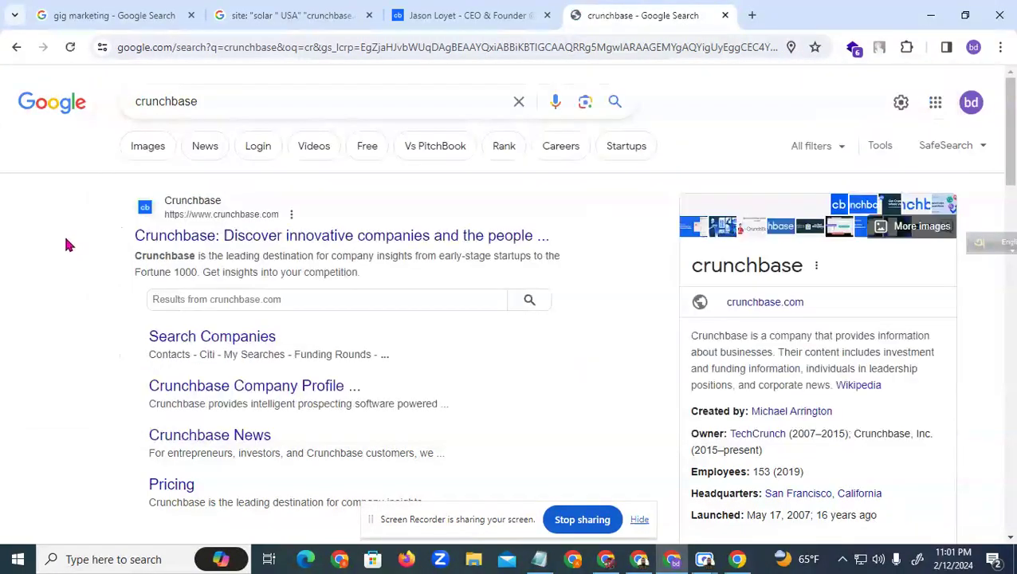
left_click(251, 241)
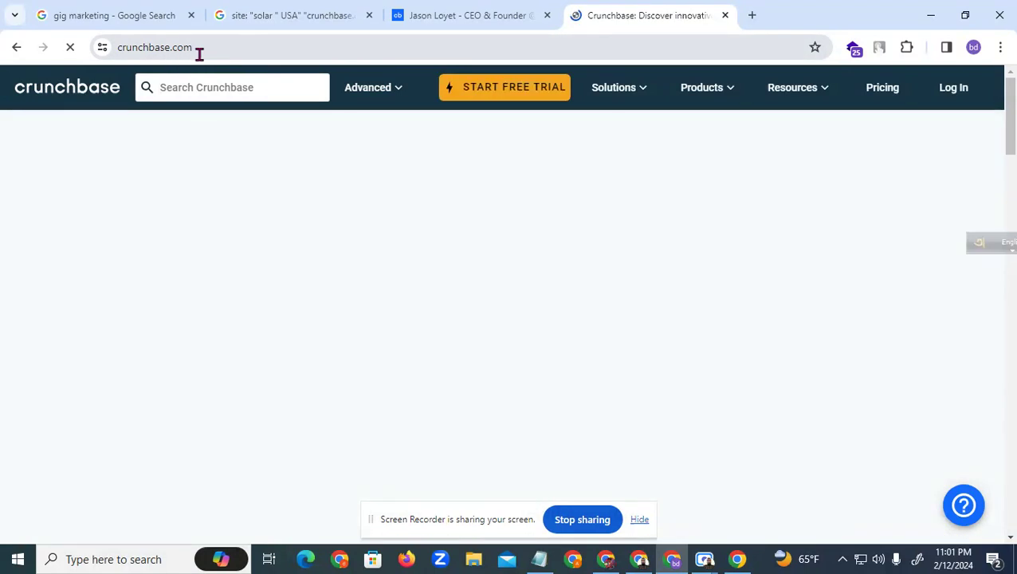
left_click(118, 47)
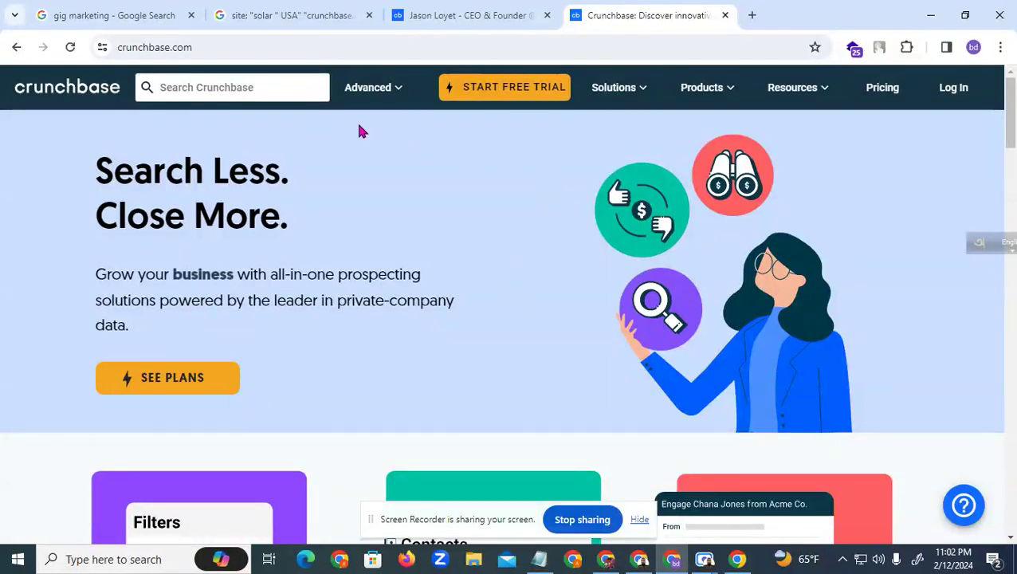
Open Crunchbase's advanced search for companies and look over the listed organizations
left_click(235, 90)
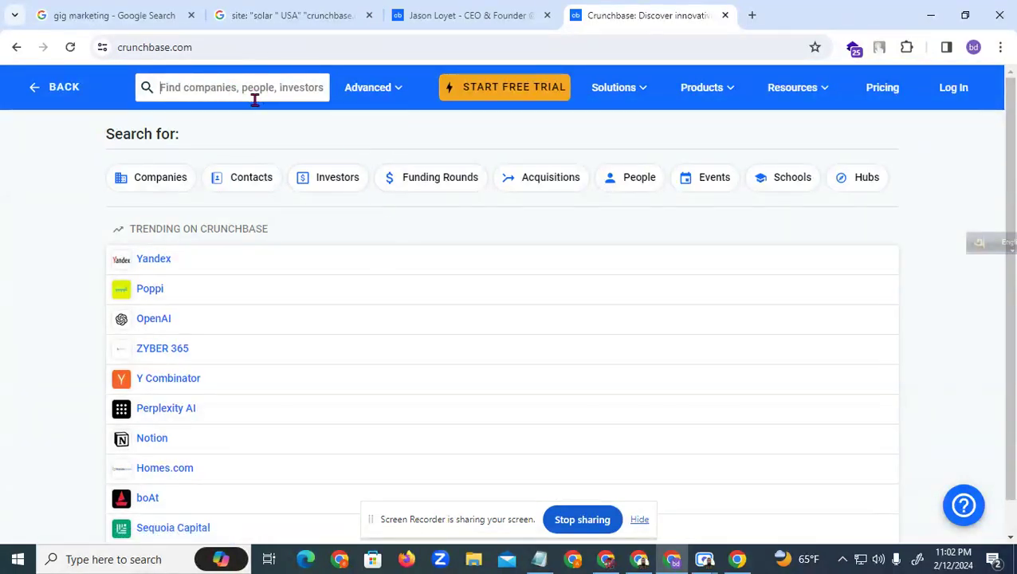
left_click(161, 183)
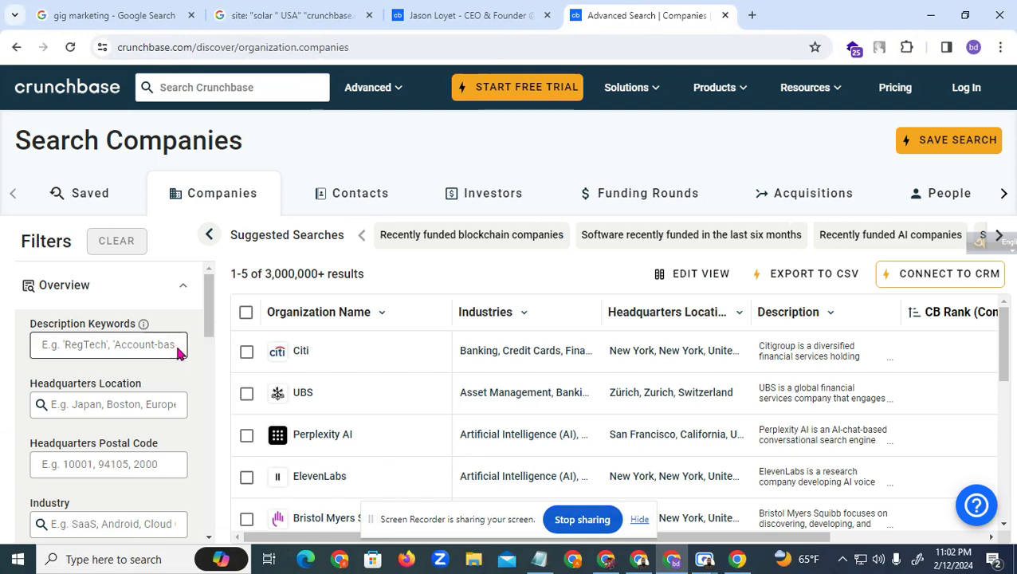
scroll(499, 435, "down", 5)
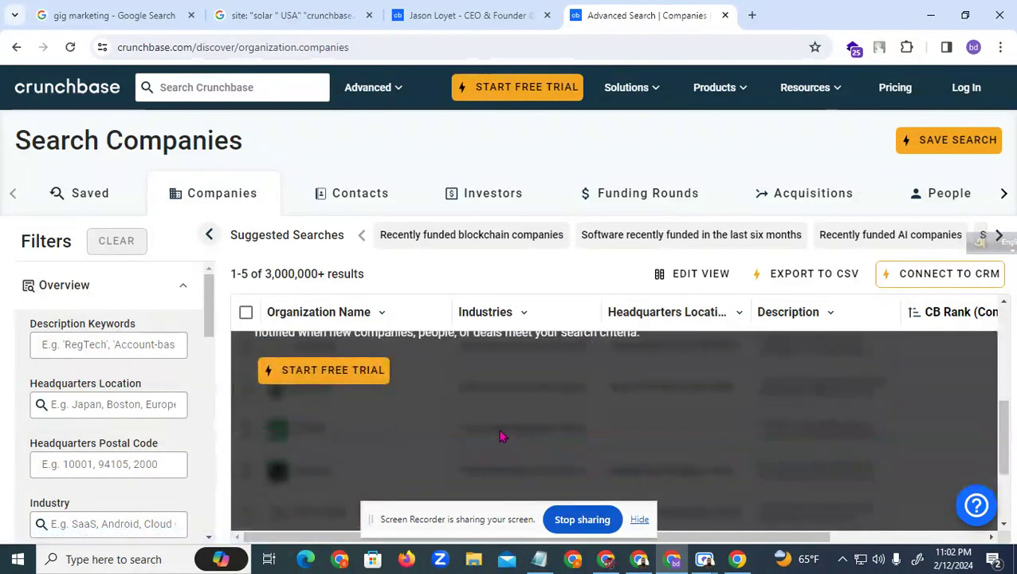
scroll(319, 399, "up", 5)
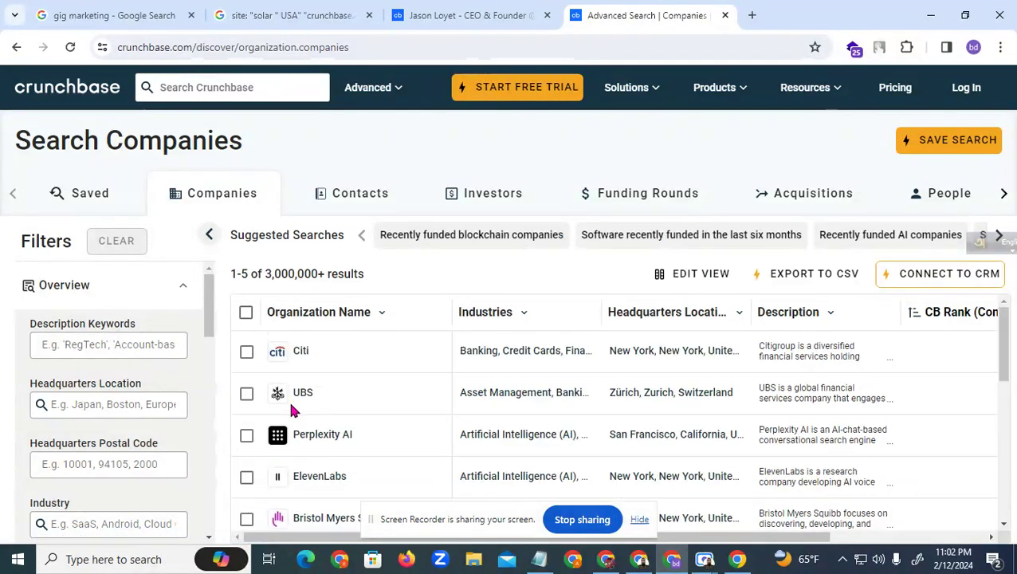
scroll(318, 446, "down", 3)
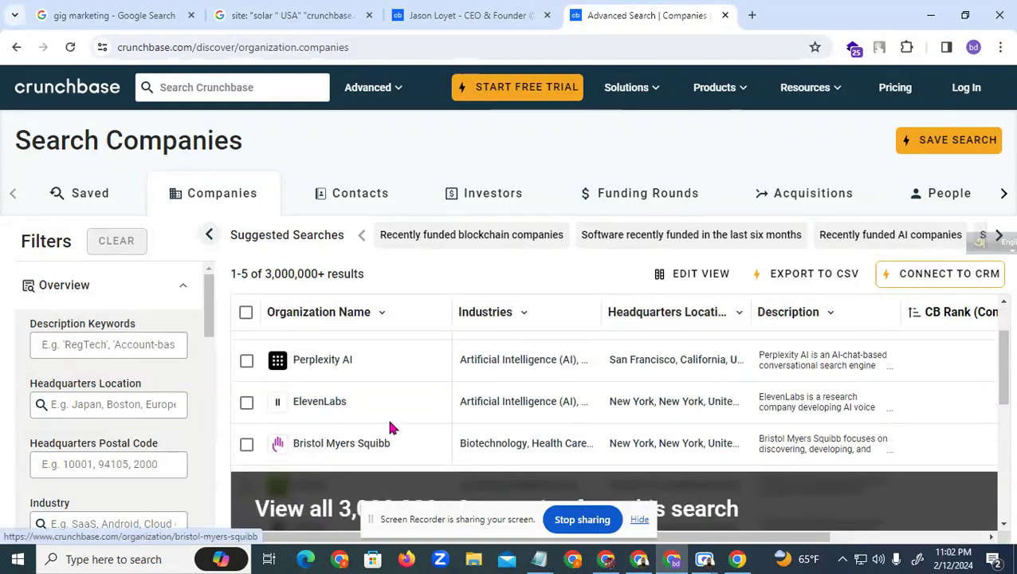
scroll(381, 388, "up", 2)
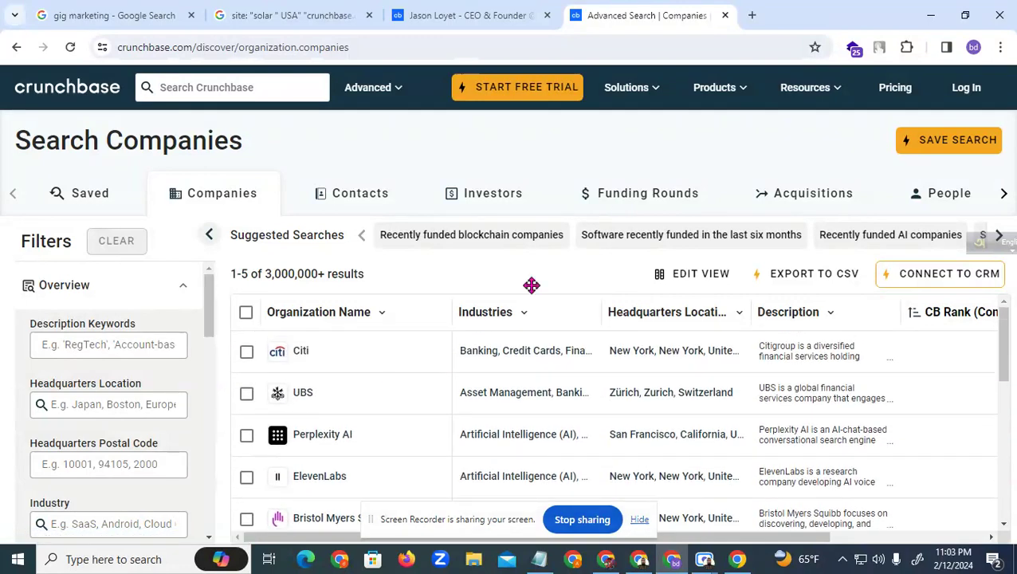
Enter "Solar" as a description keyword for the company search
left_click(104, 346)
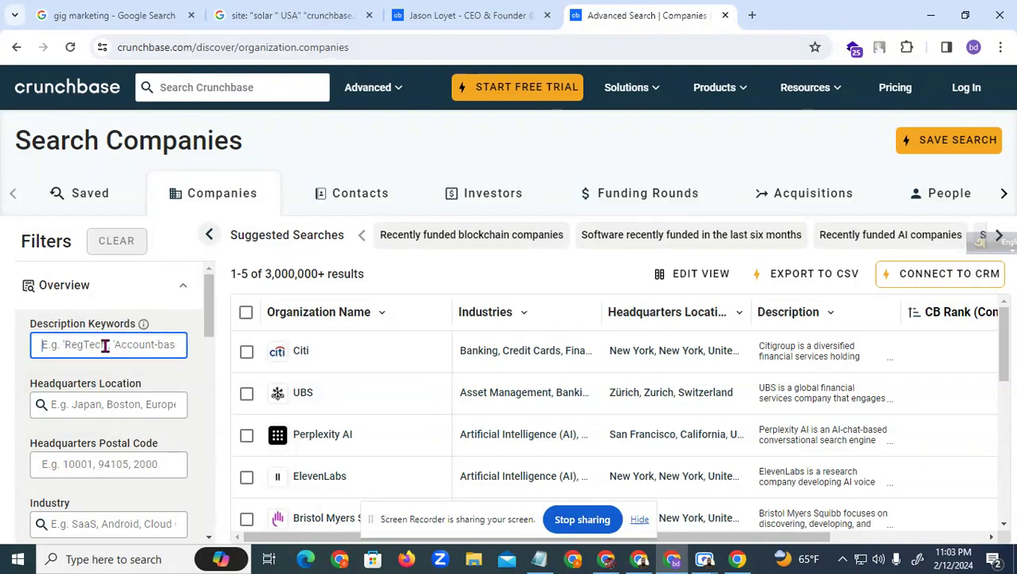
type("Solar")
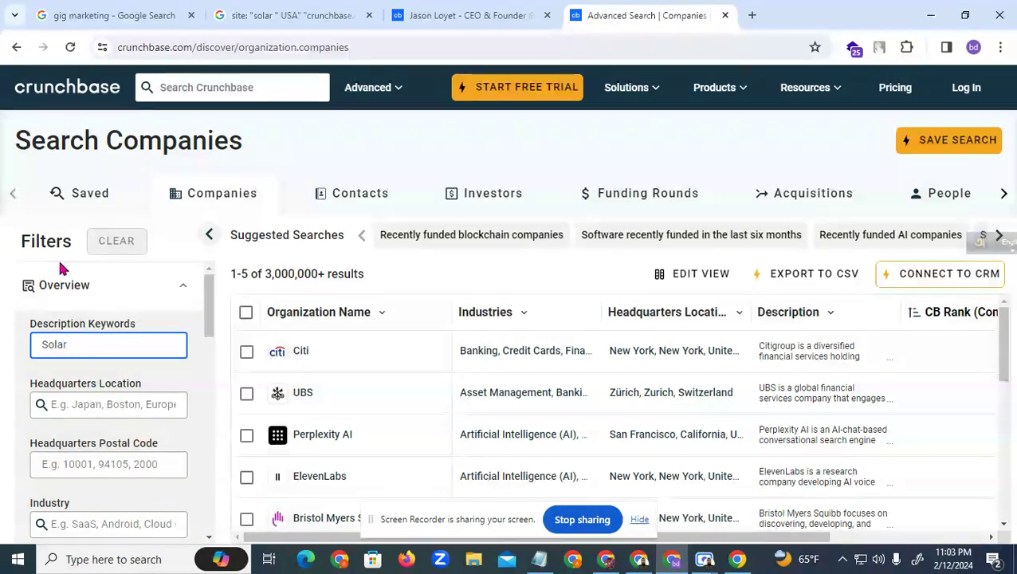
left_click_drag(78, 347, 41, 346)
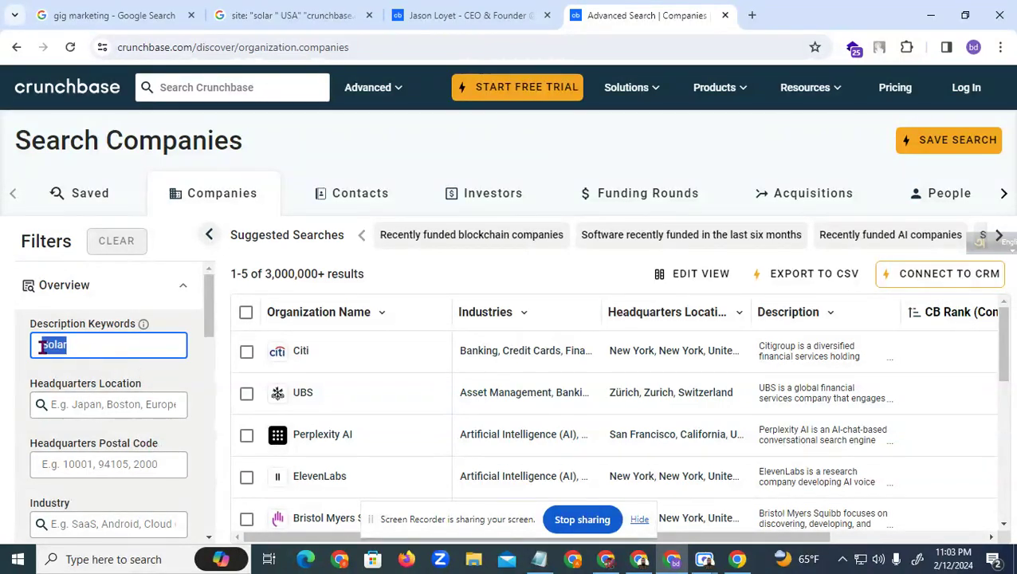
Filter the companies by headquarters location United States
left_click(111, 406)
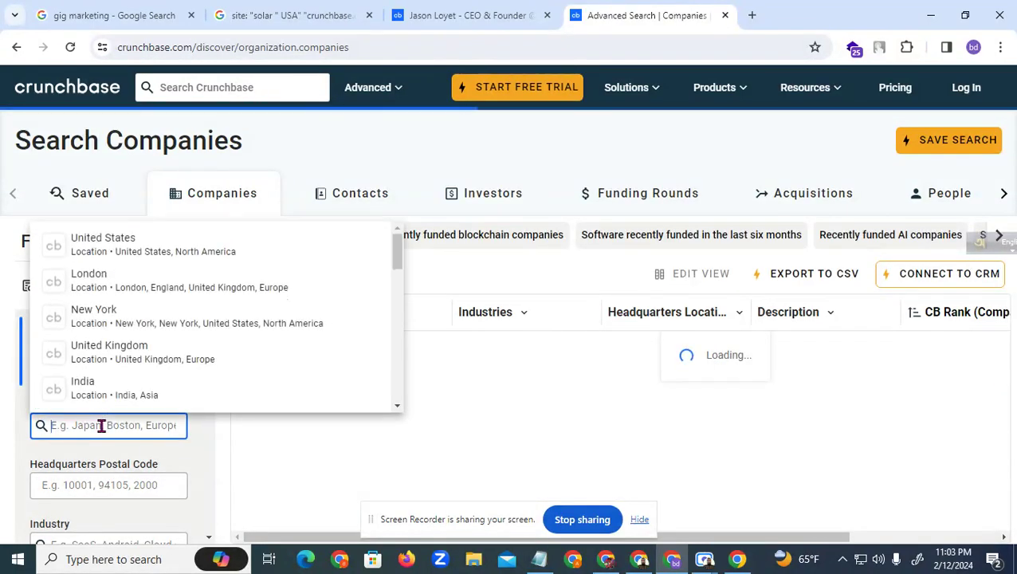
type("USA")
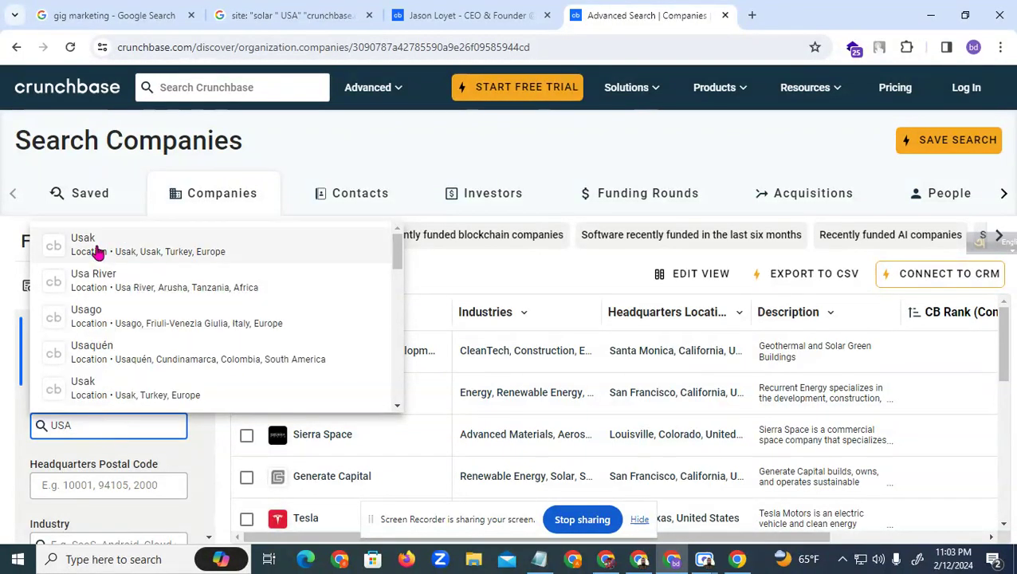
key("BackSpace")
key("BackSpace")
type("nite")
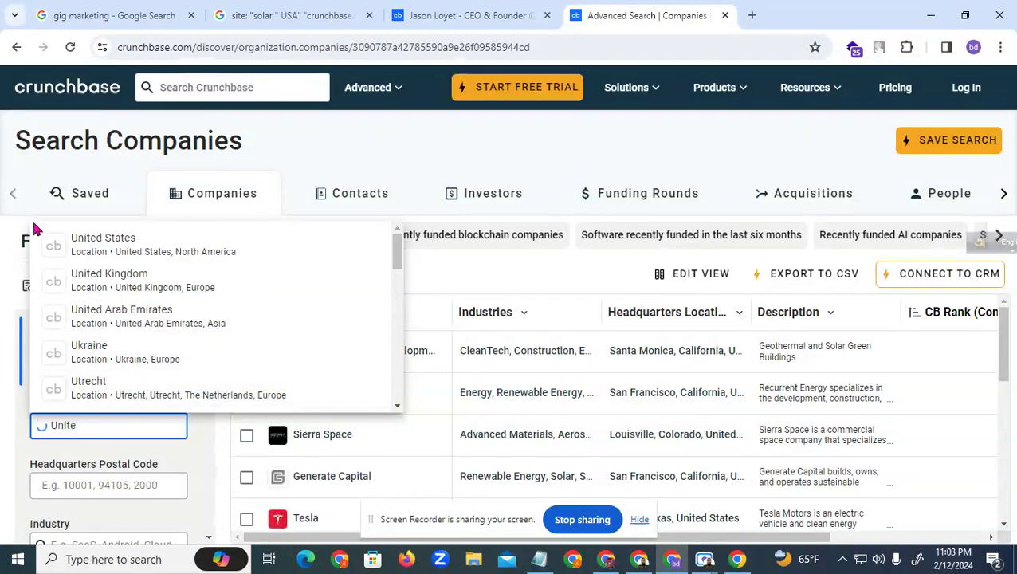
left_click(94, 246)
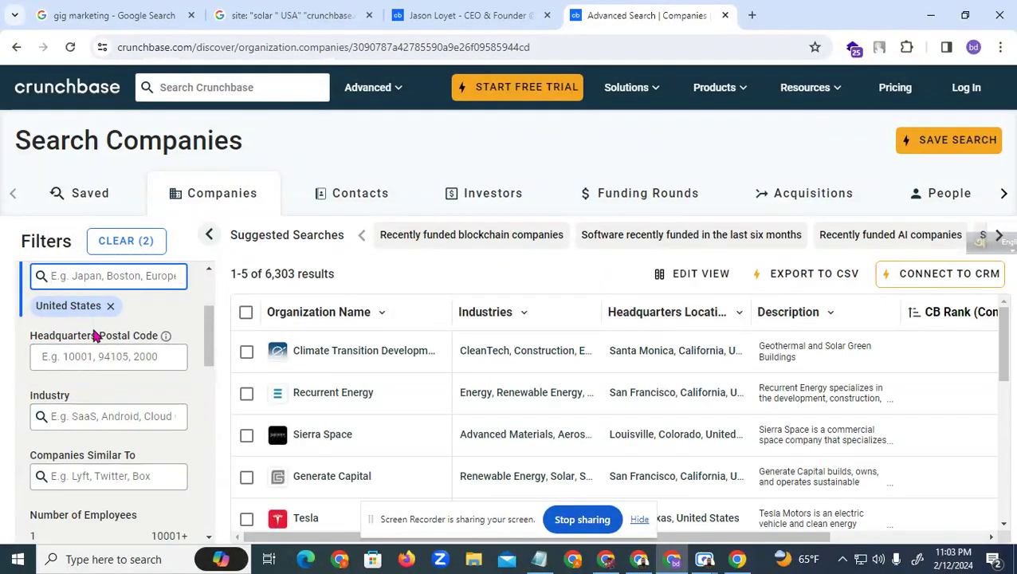
Add United Kingdom as a second headquarters location to the company filters
left_click(95, 352)
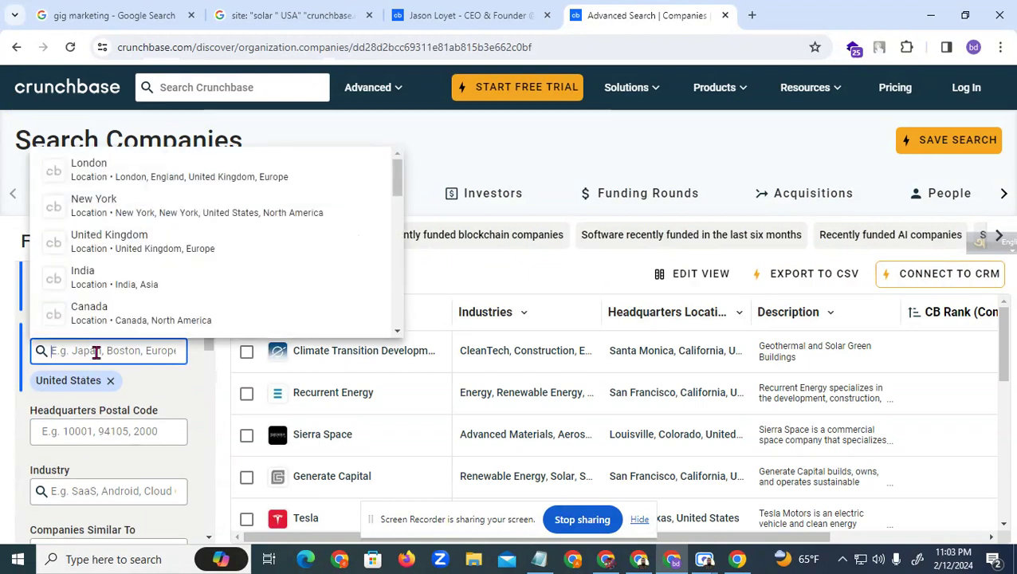
type("Unit")
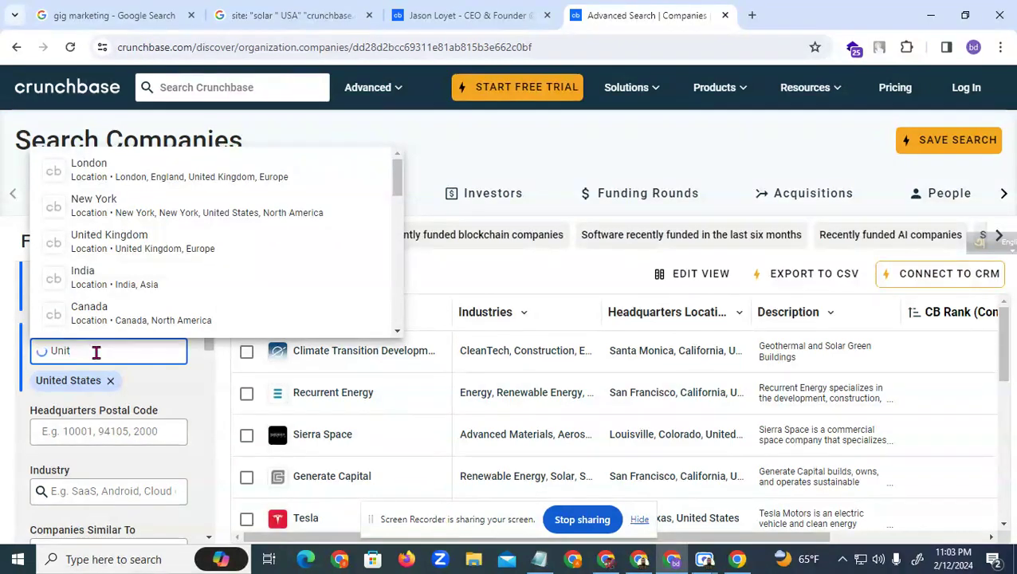
type("ed")
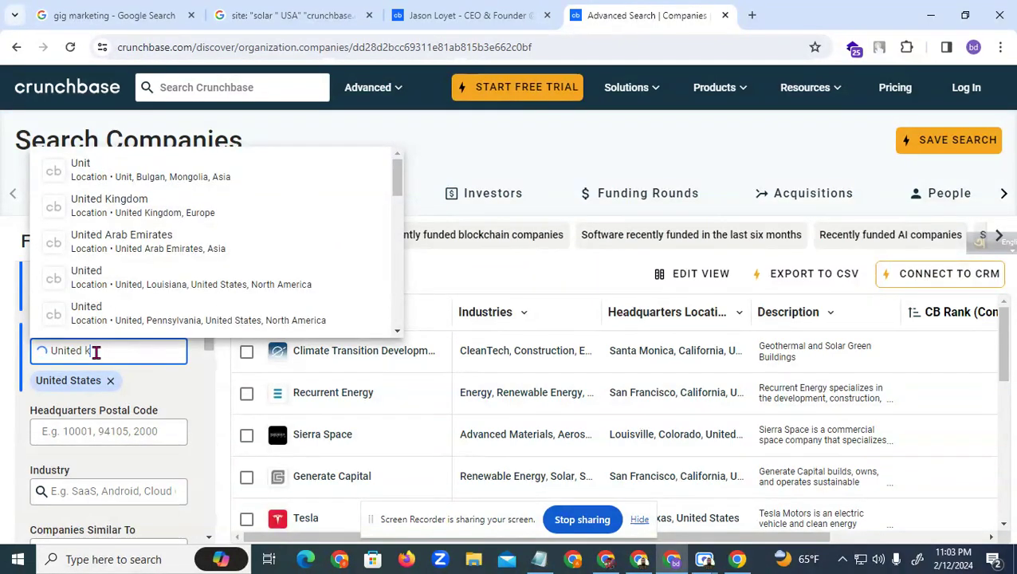
type(" k")
left_click(171, 166)
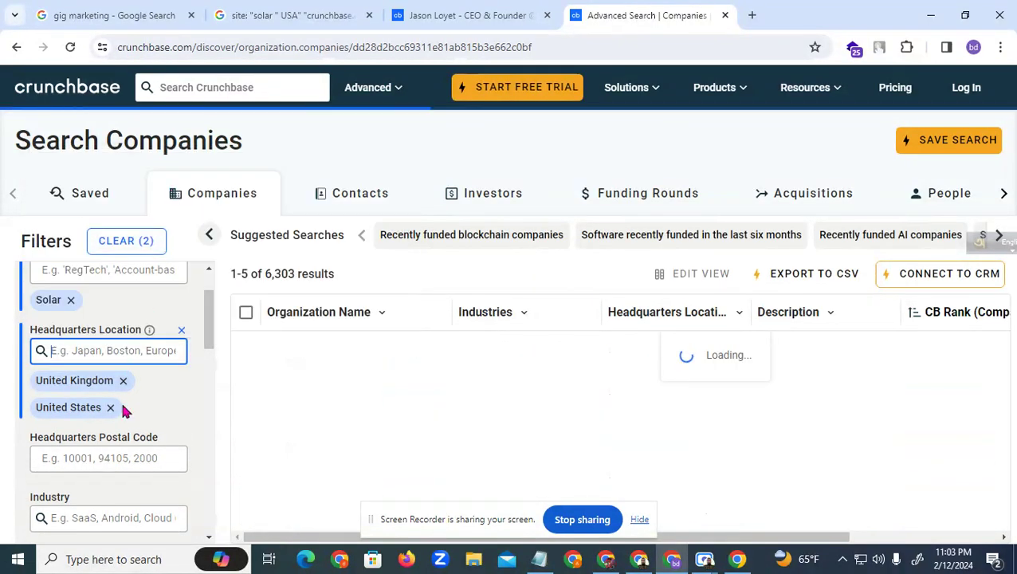
Limit the number of employees to the range 1 to 50
scroll(129, 366, "down", 2)
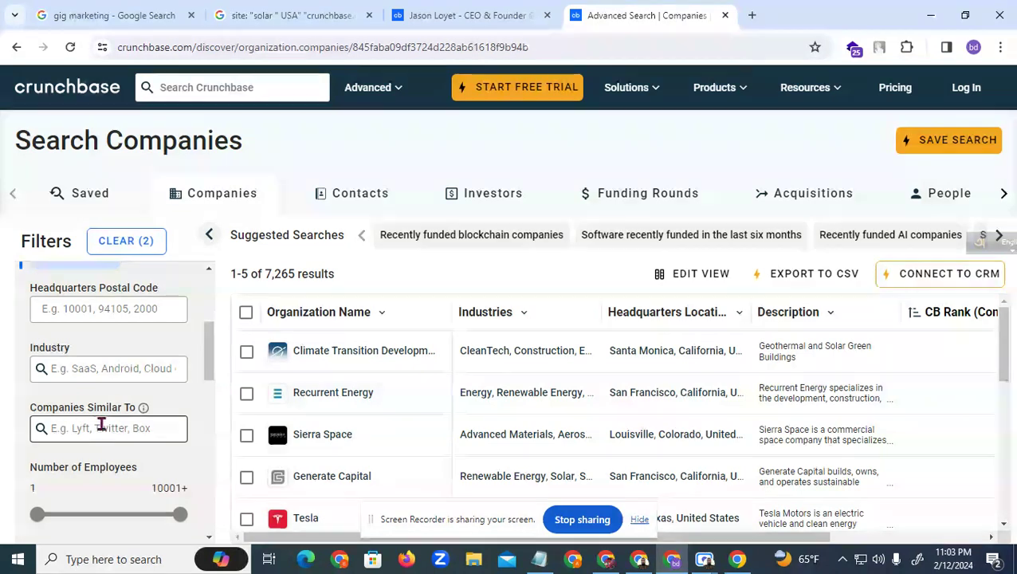
scroll(111, 434, "down", 1)
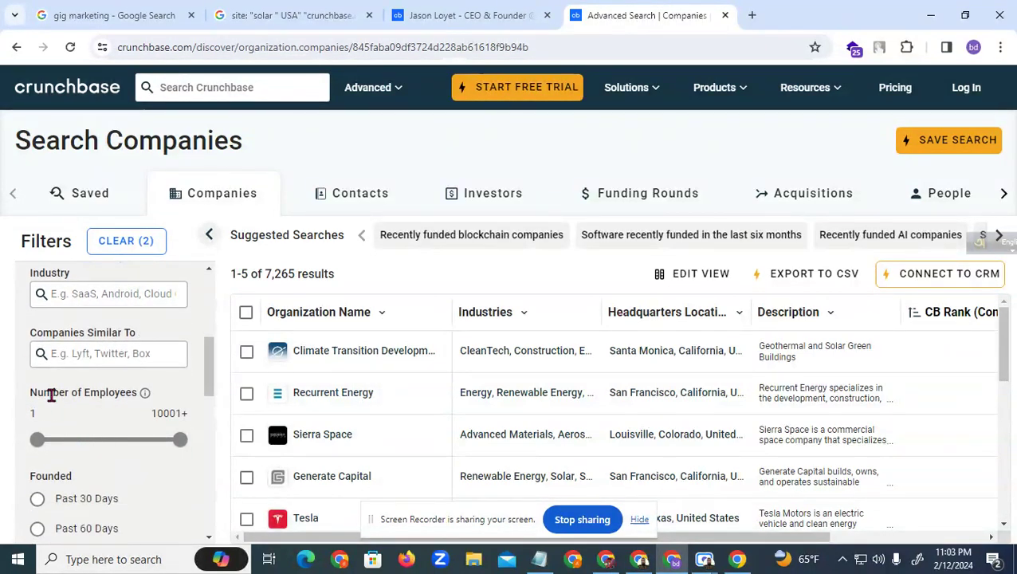
left_click_drag(61, 393, 108, 393)
left_click_drag(178, 453, 67, 448)
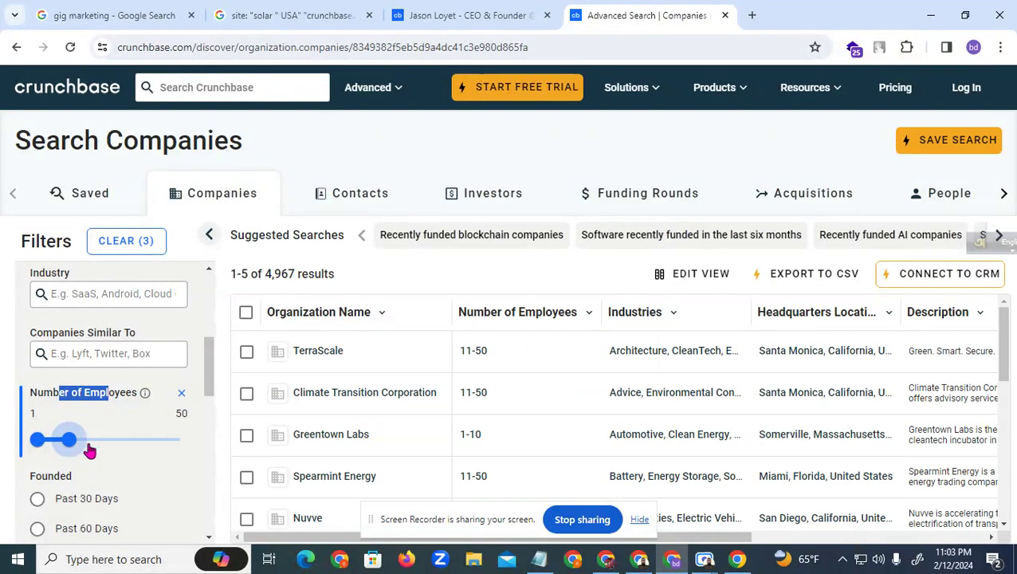
Restrict the founding date of the companies to the Past 30 Days
scroll(146, 437, "down", 1)
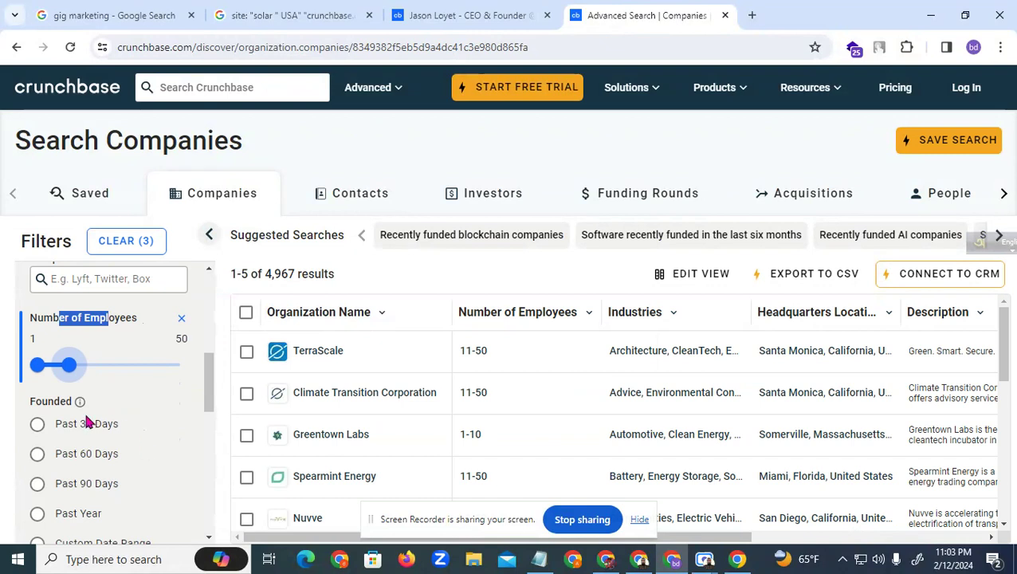
left_click_drag(35, 401, 60, 402)
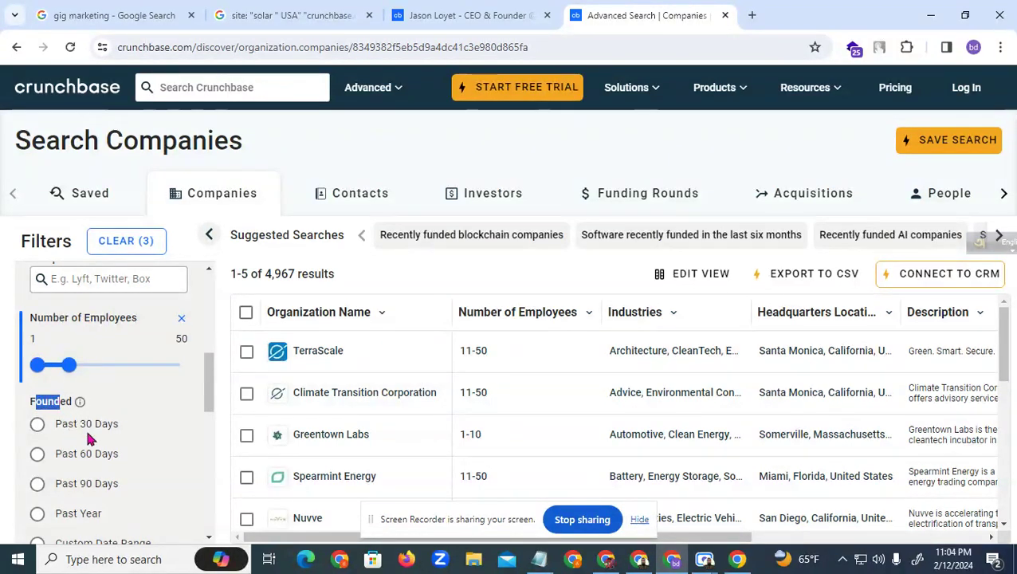
scroll(112, 437, "down", 1)
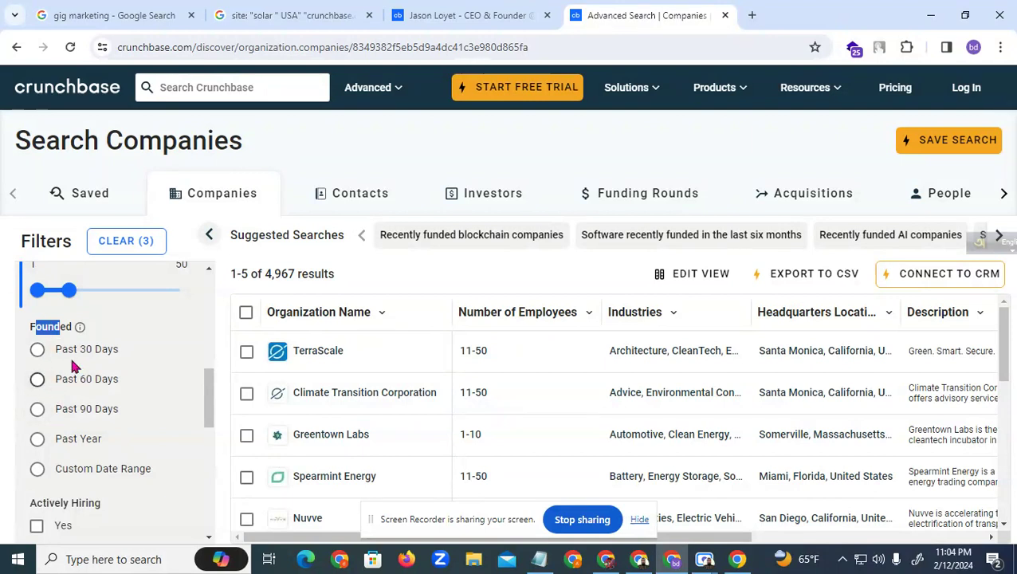
left_click(37, 352)
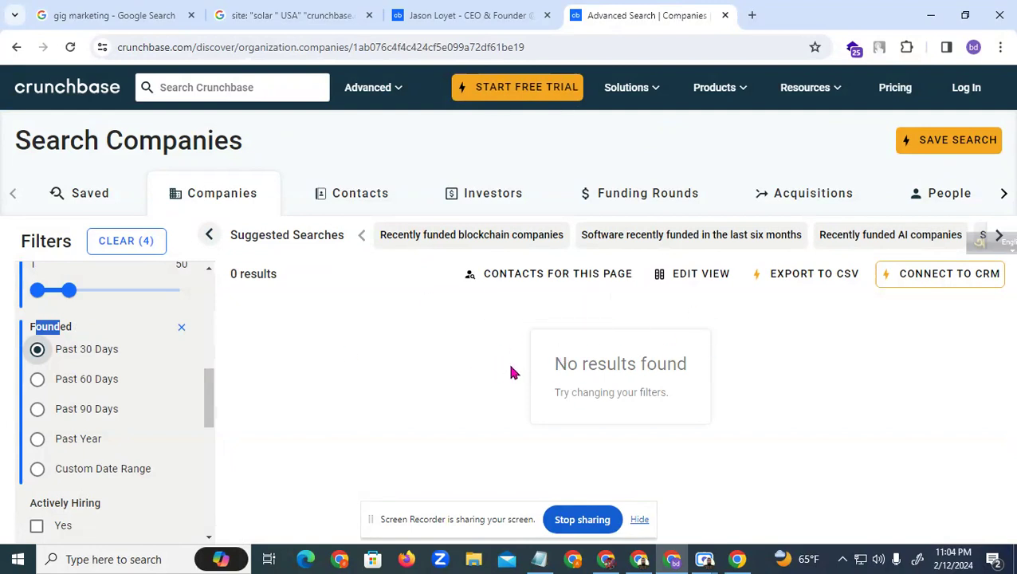
Remove the "Solar" keyword from the description keyword filter
scroll(160, 406, "up", 10)
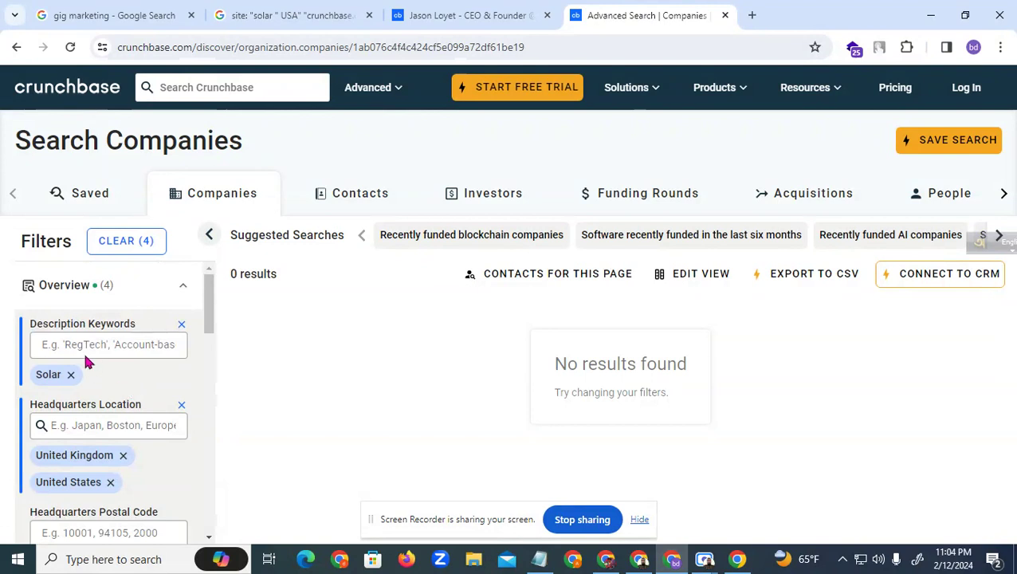
left_click(108, 347)
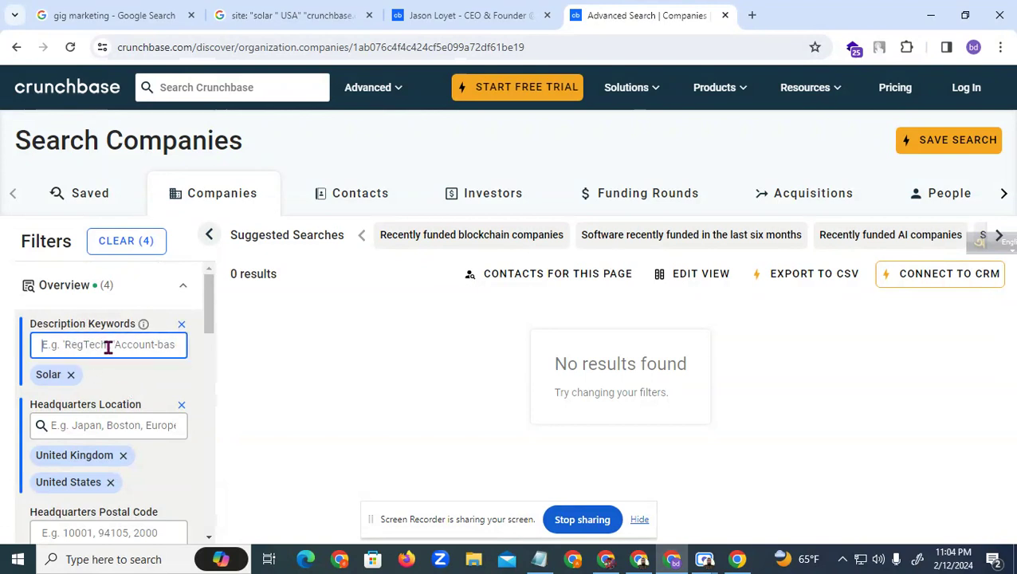
left_click(70, 374)
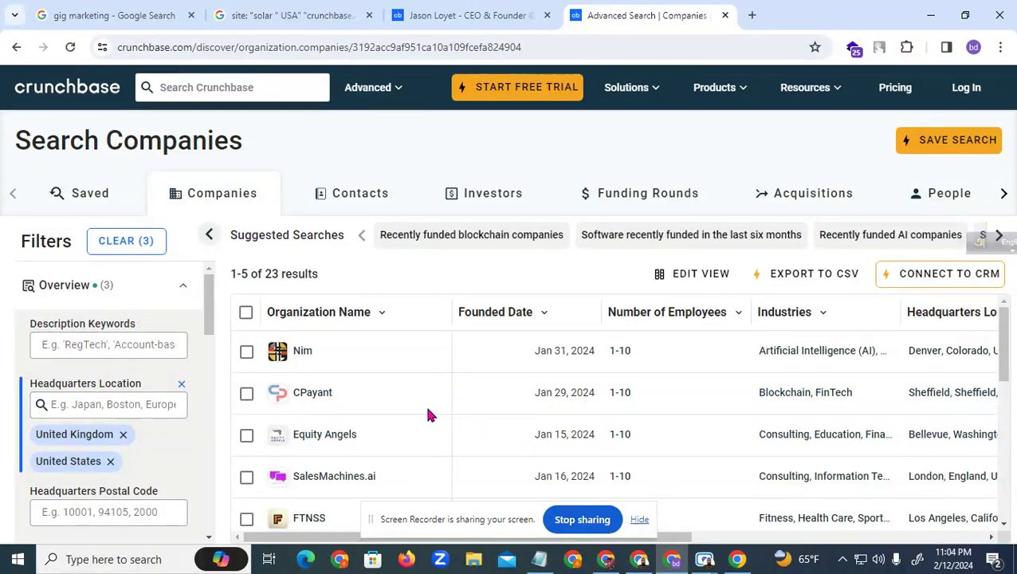
Change the founding date filter for the companies to Past 60 Days
scroll(427, 414, "down", 1)
scroll(348, 417, "up", 1)
double_click(268, 273)
scroll(109, 466, "down", 2)
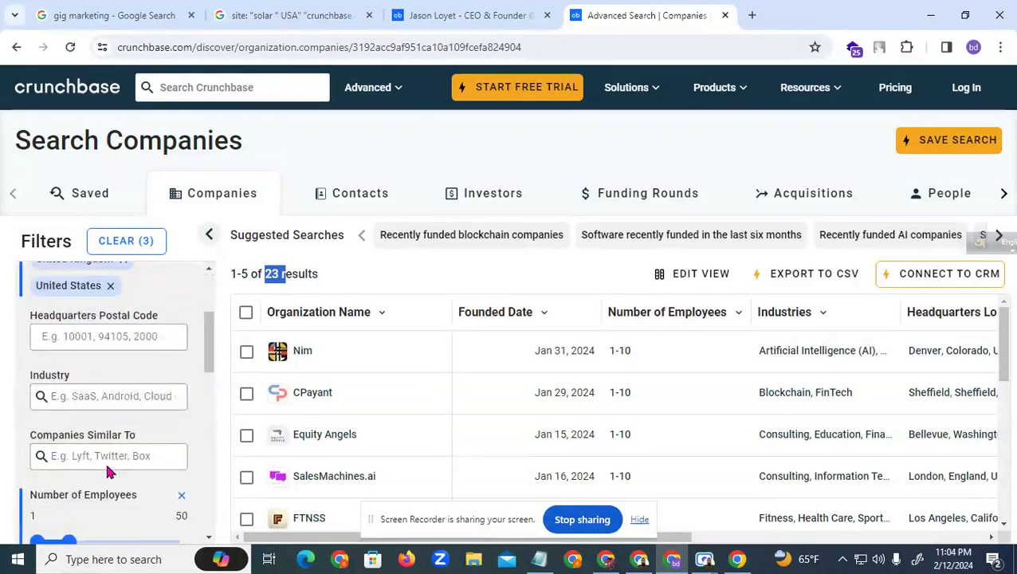
scroll(109, 471, "down", 3)
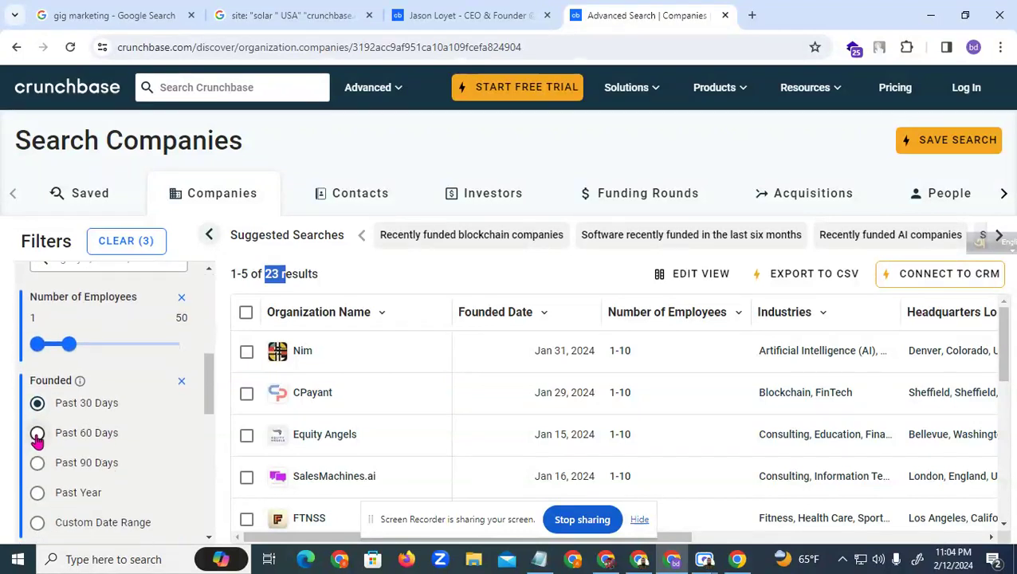
left_click(36, 435)
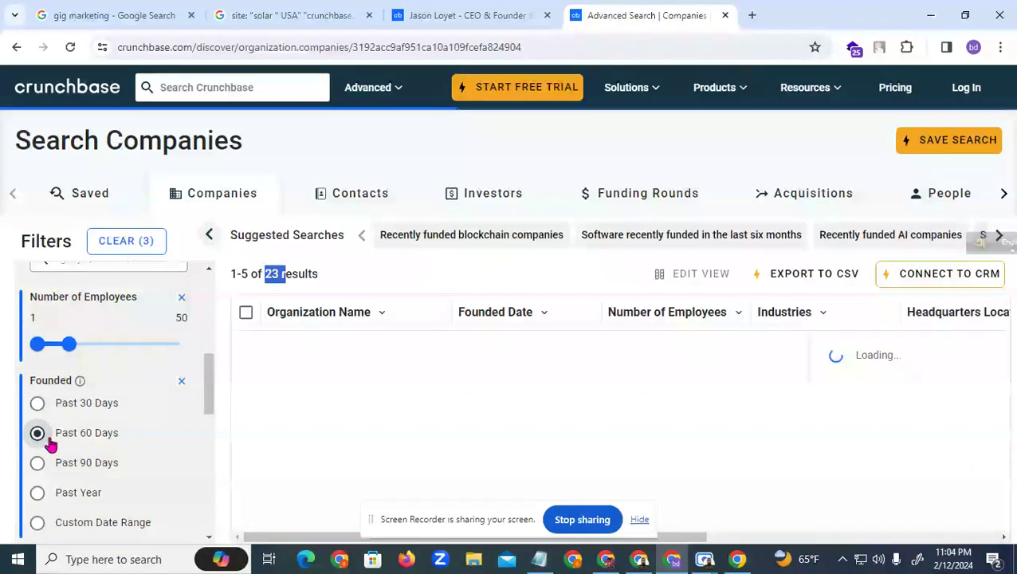
Examine the filtered company results, including the total number of matches and the notice below the visible rows
left_click_drag(284, 273, 266, 271)
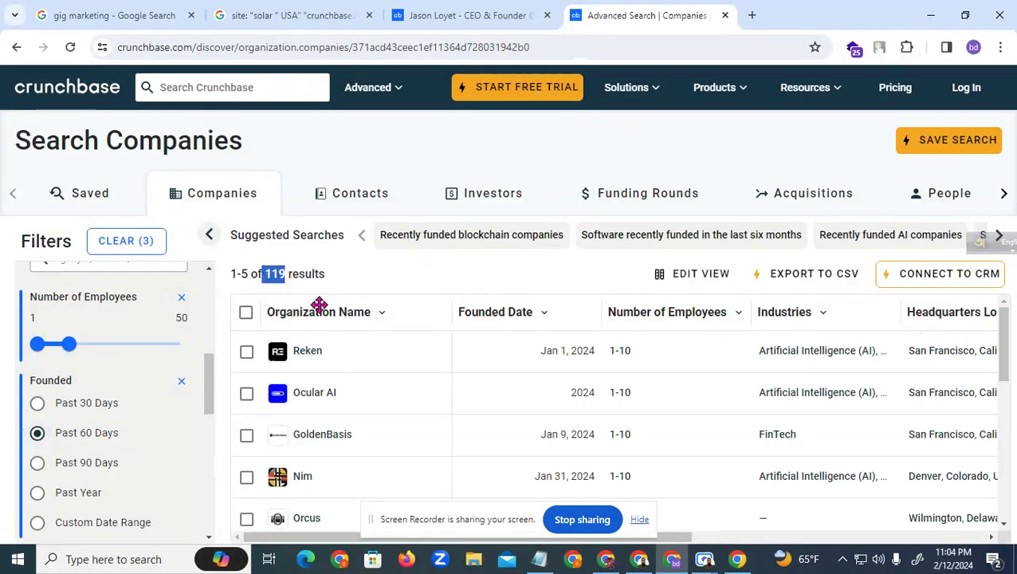
scroll(323, 315, "down", 4)
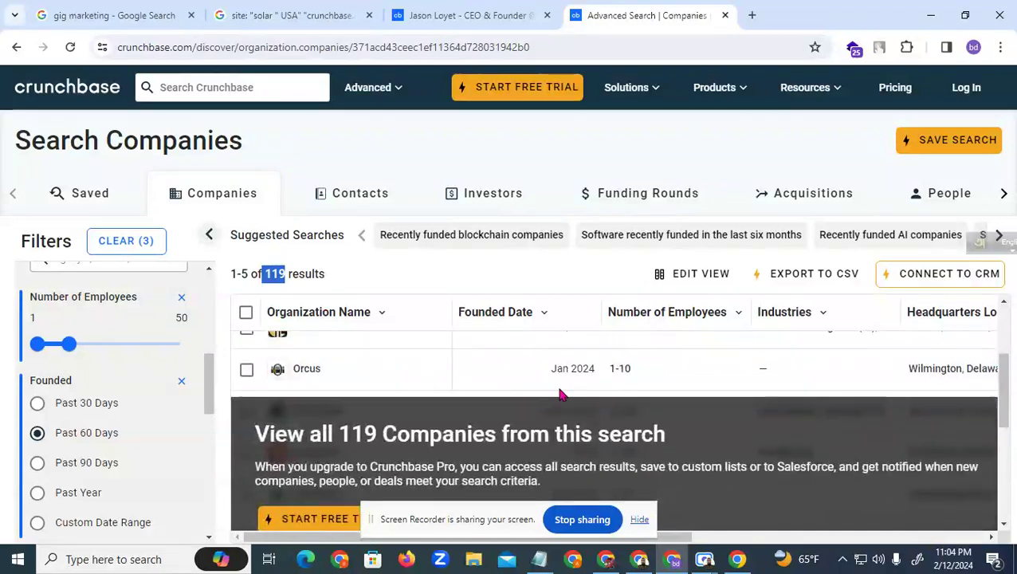
scroll(316, 370, "up", 5)
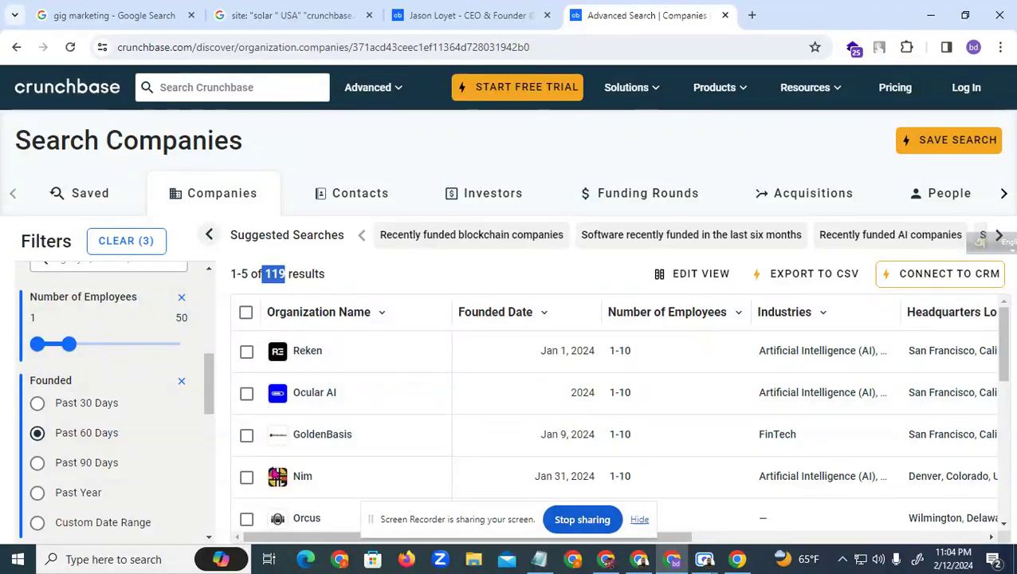
scroll(323, 495, "down", 2)
scroll(326, 496, "down", 2)
left_click_drag(340, 434, 486, 435)
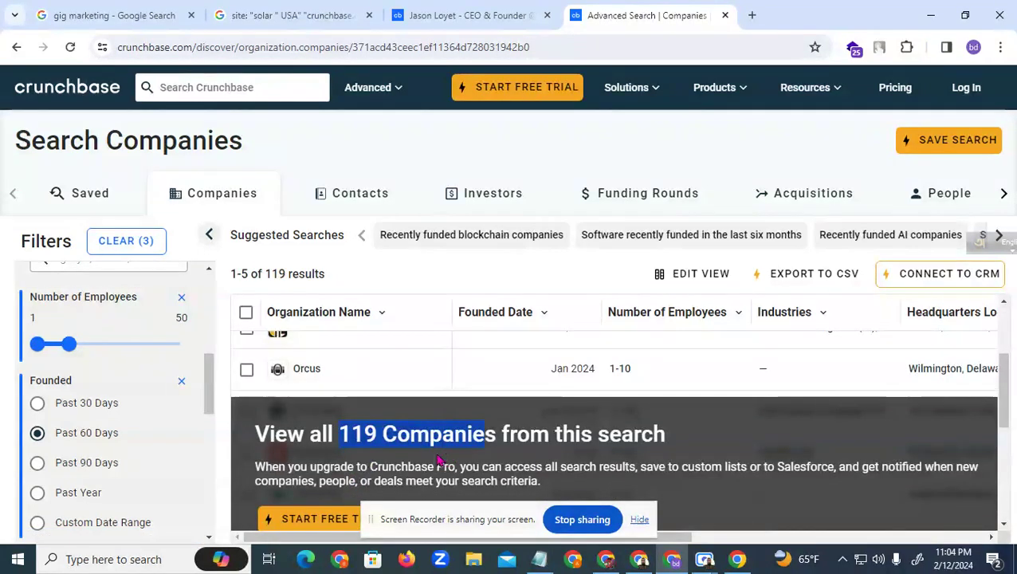
scroll(437, 461, "down", 3)
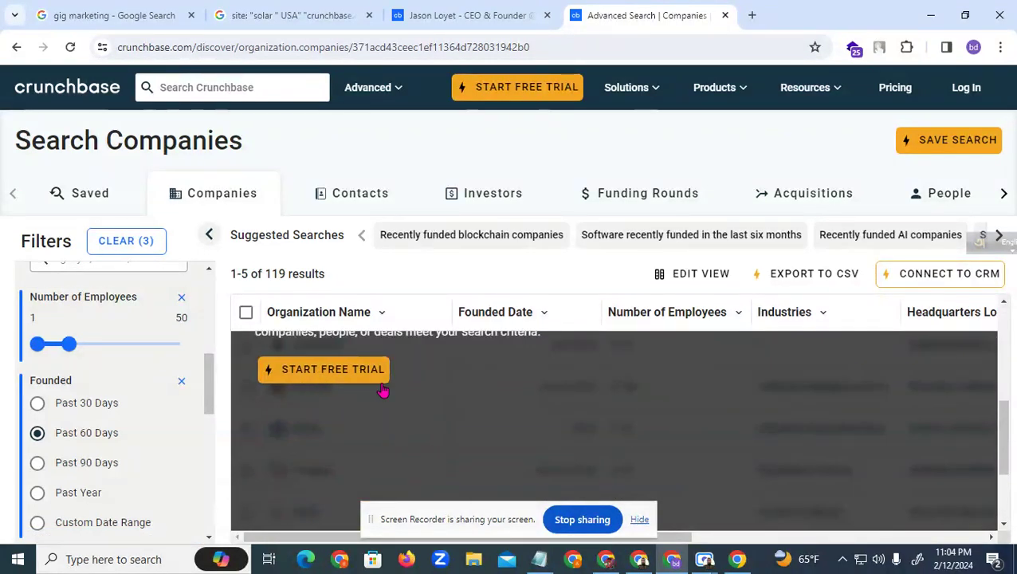
scroll(546, 421, "up", 4)
scroll(547, 421, "up", 2)
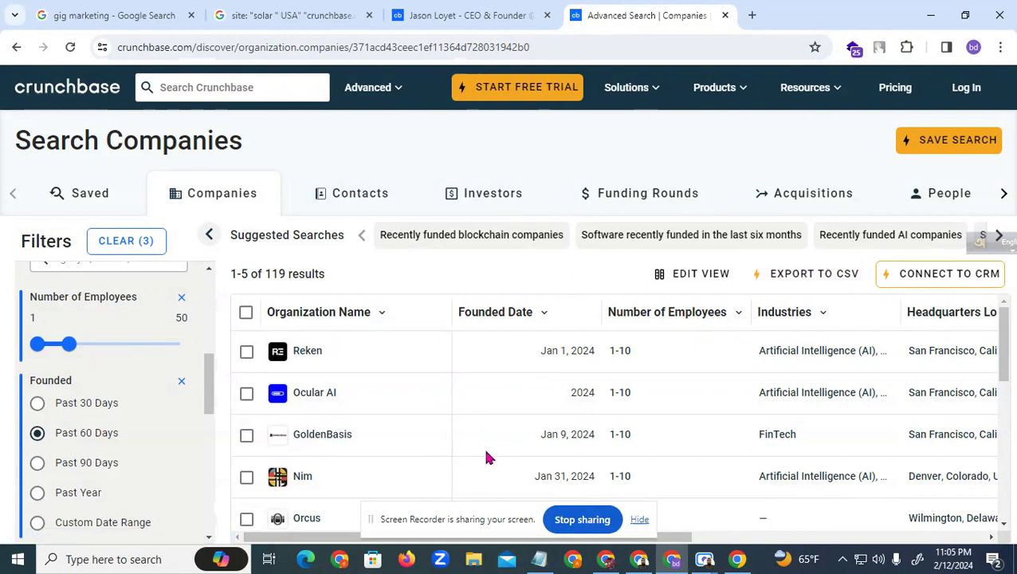
Open the Reken company profile in a new tab, switch to it and look over its summary
right_click(306, 356)
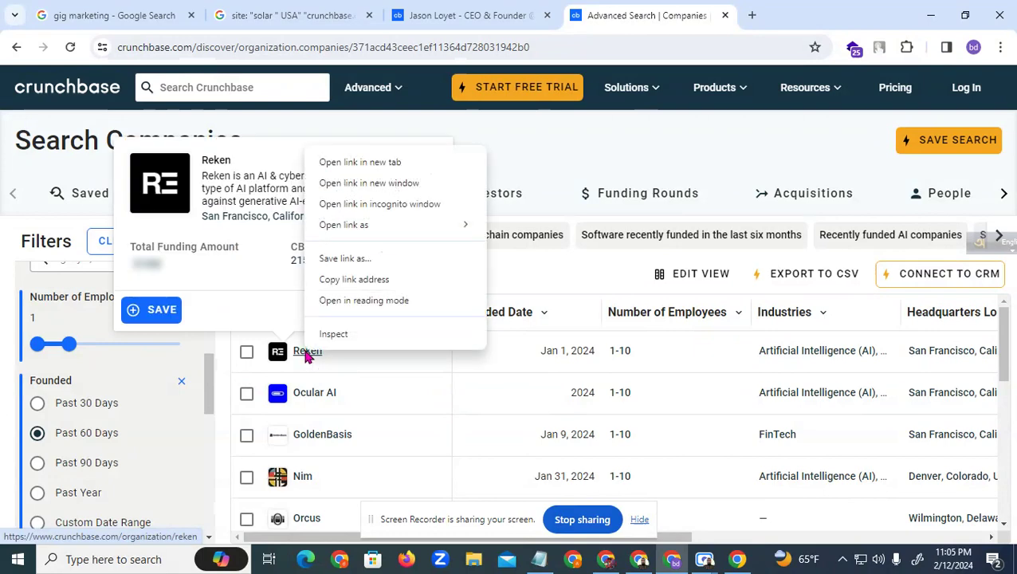
left_click(373, 163)
left_click(741, 9)
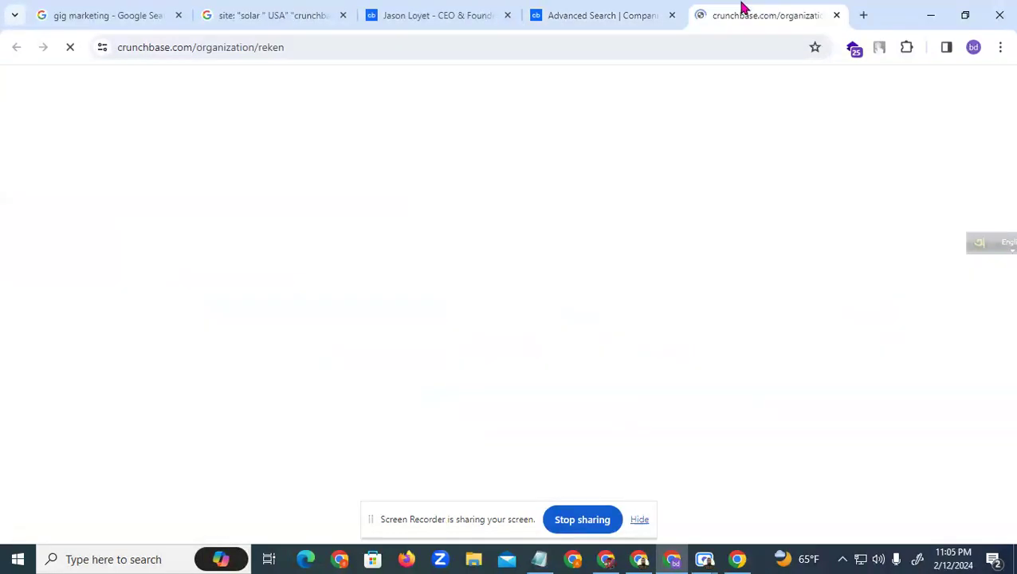
scroll(255, 428, "down", 1)
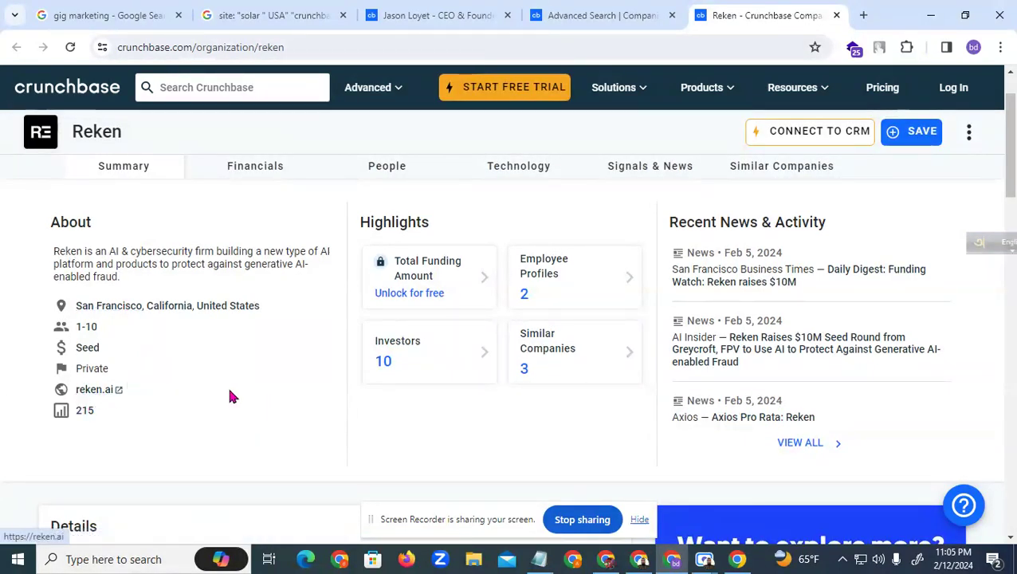
scroll(487, 381, "up", 1)
scroll(622, 386, "down", 1)
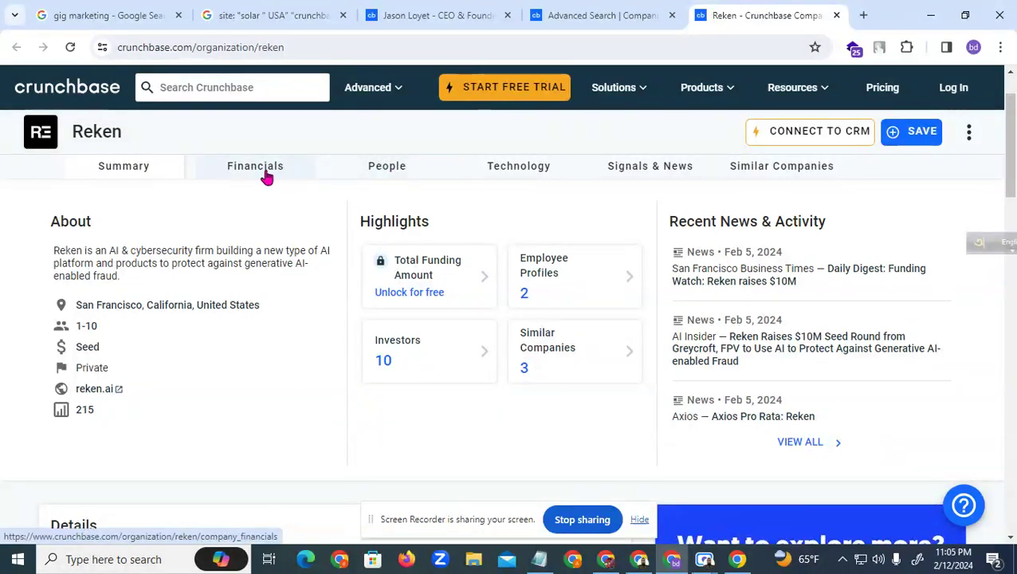
Open Reken's people information and go to its employee profiles
left_click(389, 172)
scroll(411, 300, "down", 2)
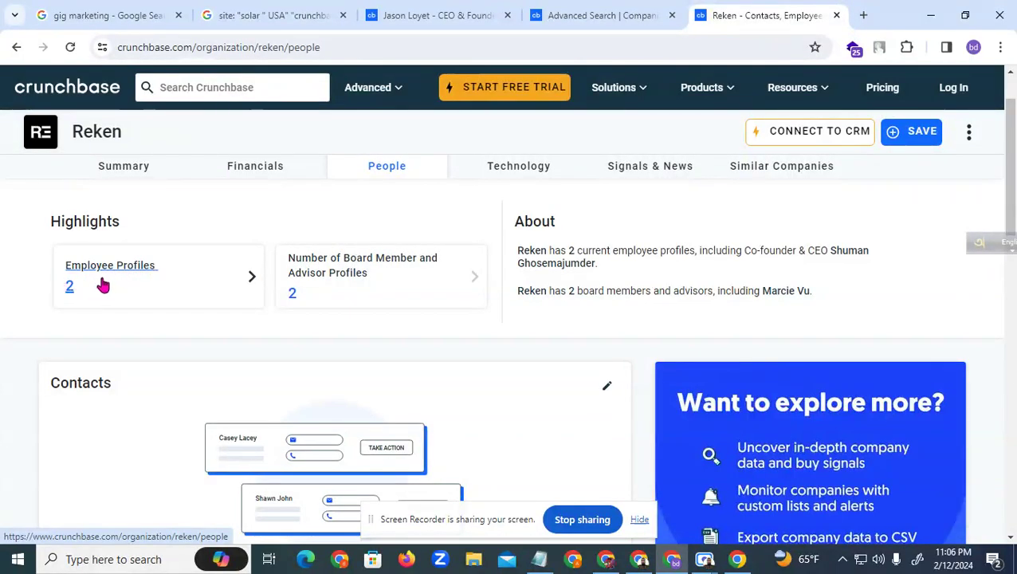
scroll(303, 322, "down", 4)
scroll(303, 326, "up", 4)
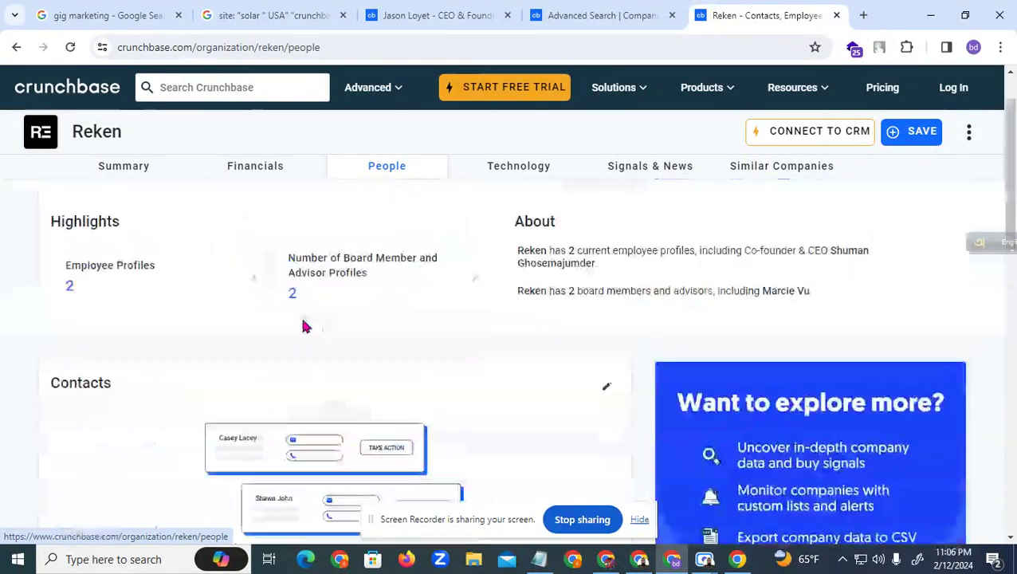
left_click(165, 289)
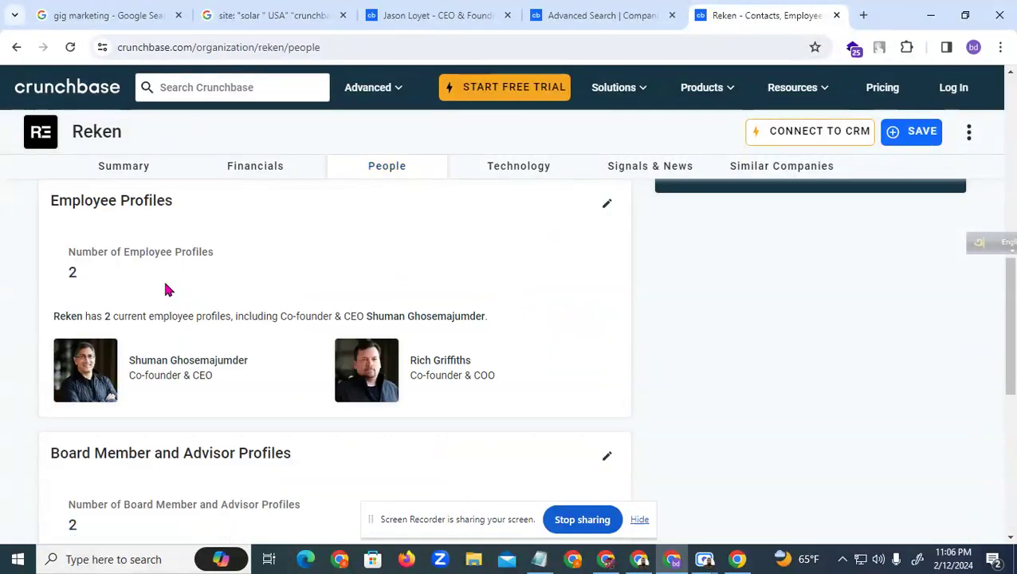
scroll(175, 291, "down", 1)
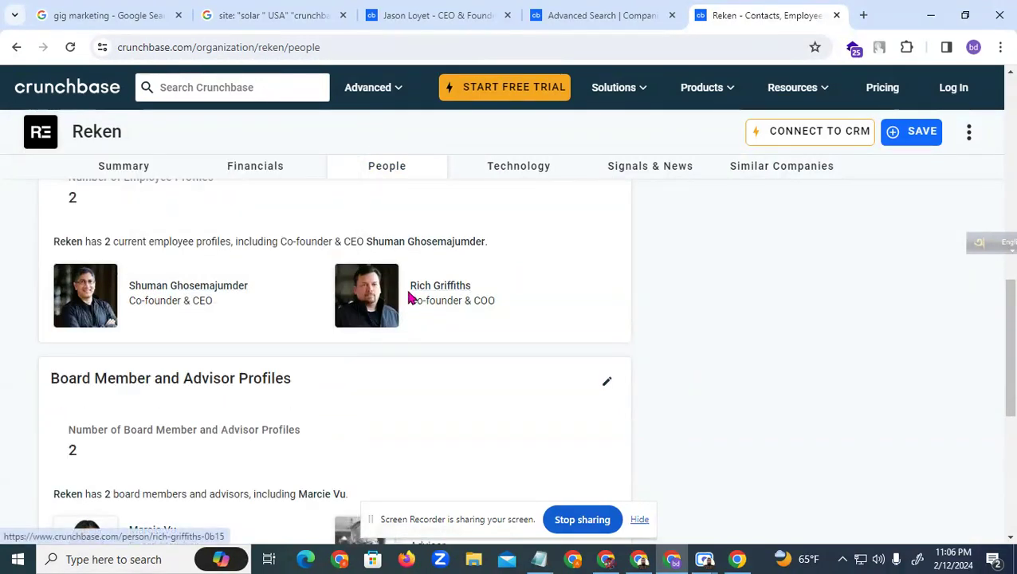
Review the job titles of Reken's employees and the board member and advisor profiles, including the board member's preview card
mouse_move(422, 295)
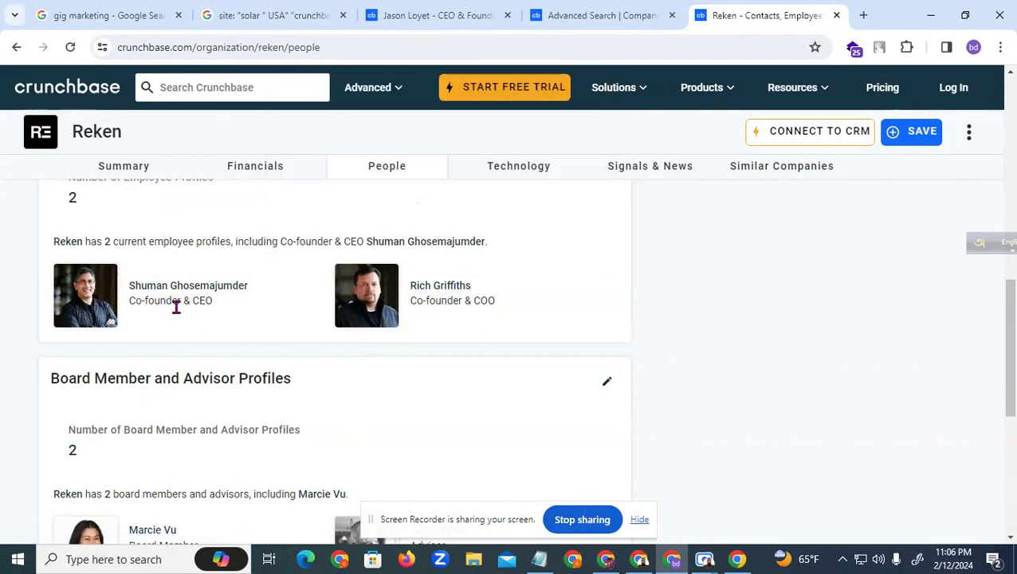
left_click_drag(136, 301, 215, 309)
left_click_drag(412, 307, 493, 303)
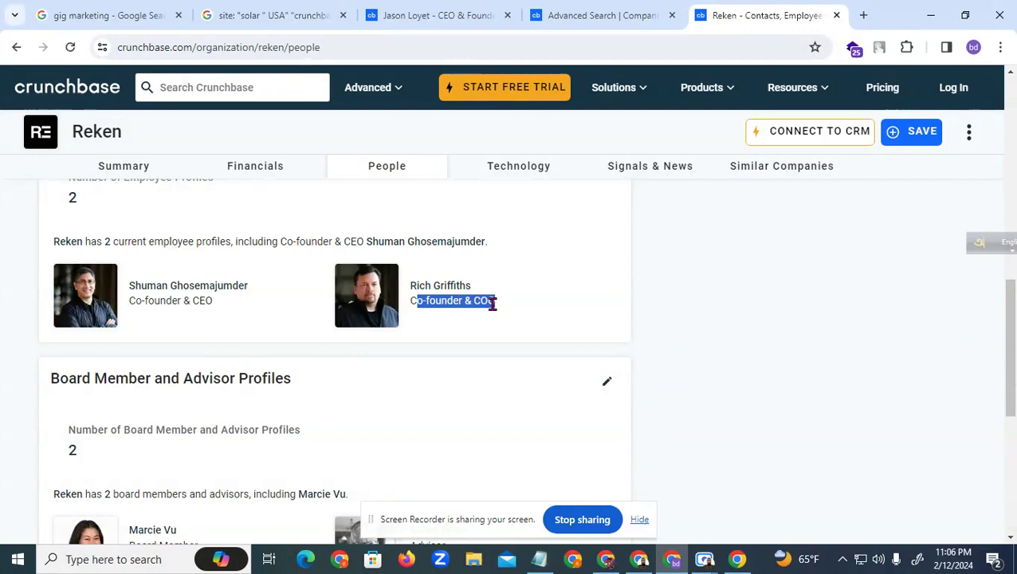
left_click(655, 346)
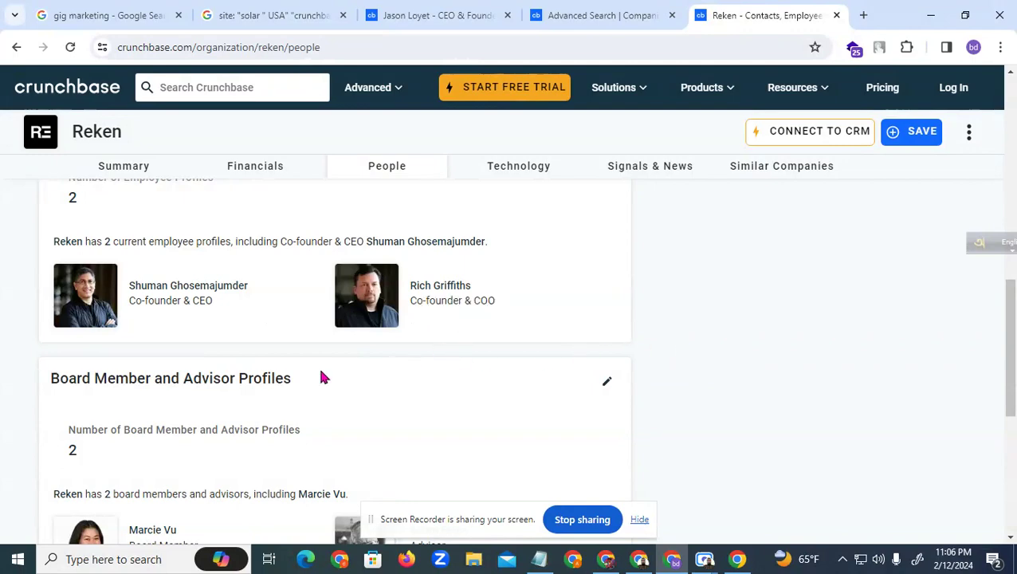
scroll(320, 377, "down", 3)
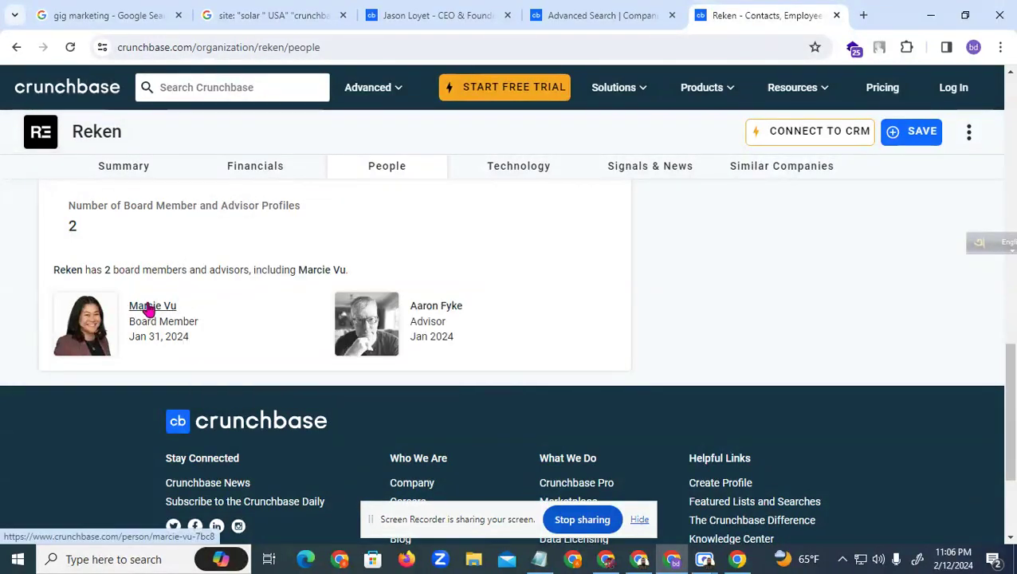
mouse_move(149, 313)
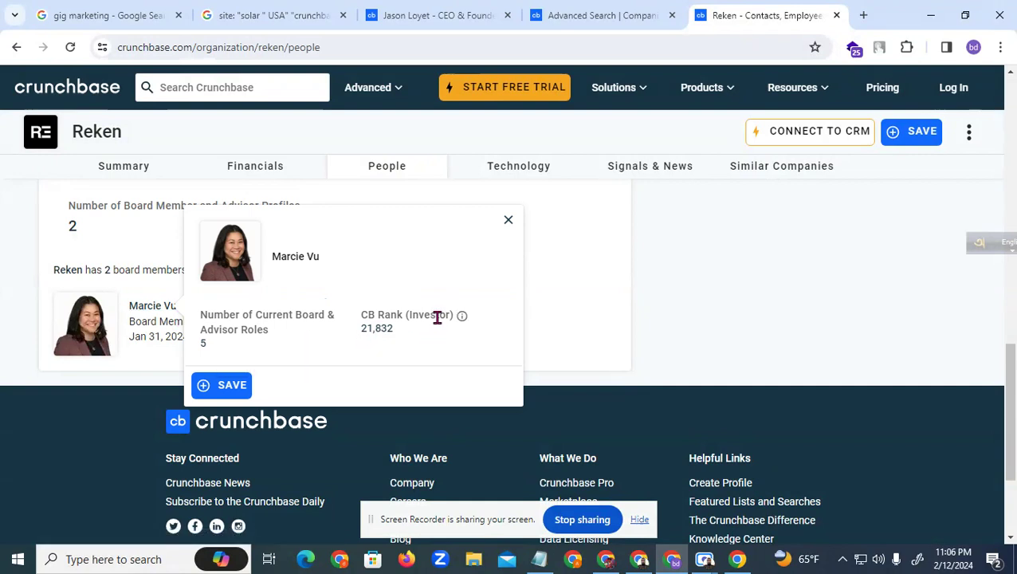
left_click(470, 324)
left_click(508, 221)
scroll(331, 335, "up", 4)
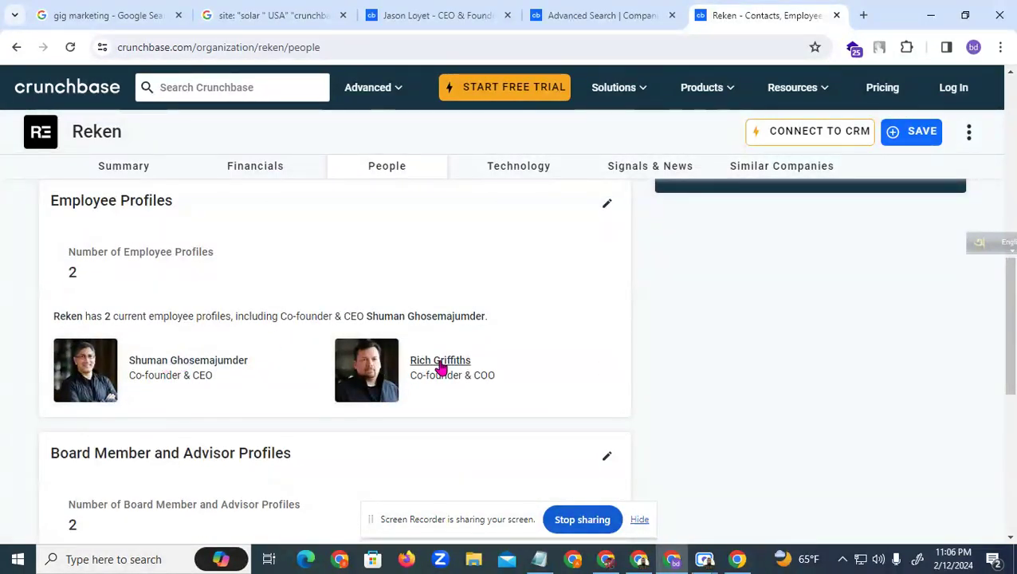
Open the profile of Reken's Co-founder & CEO in a new tab and switch to it
mouse_move(442, 367)
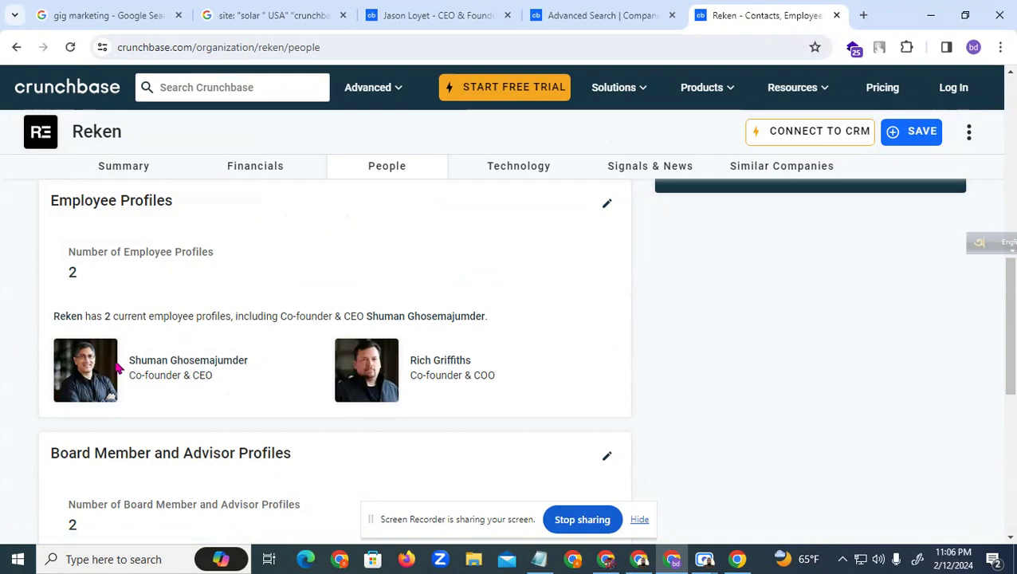
right_click(156, 365)
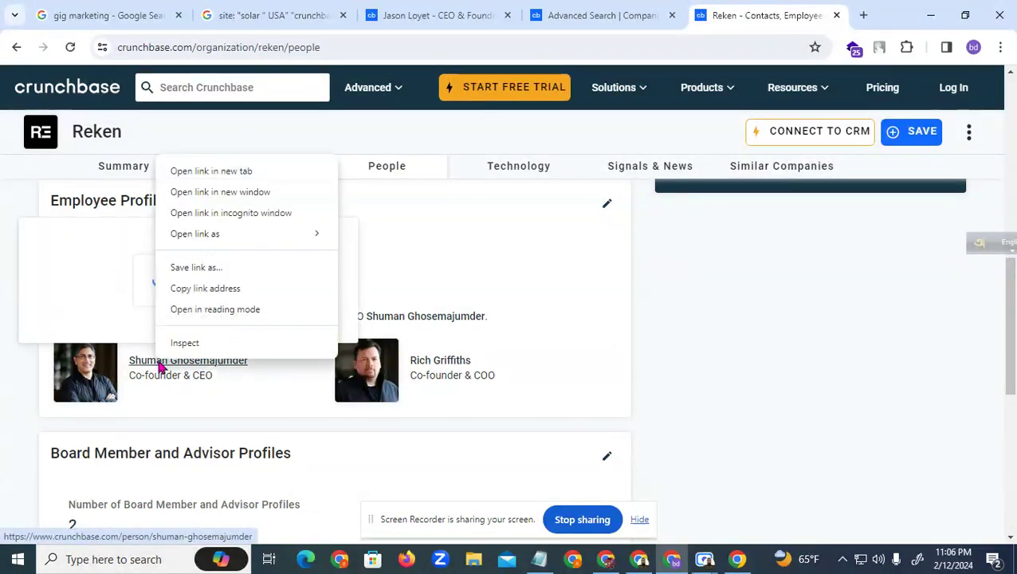
left_click(242, 172)
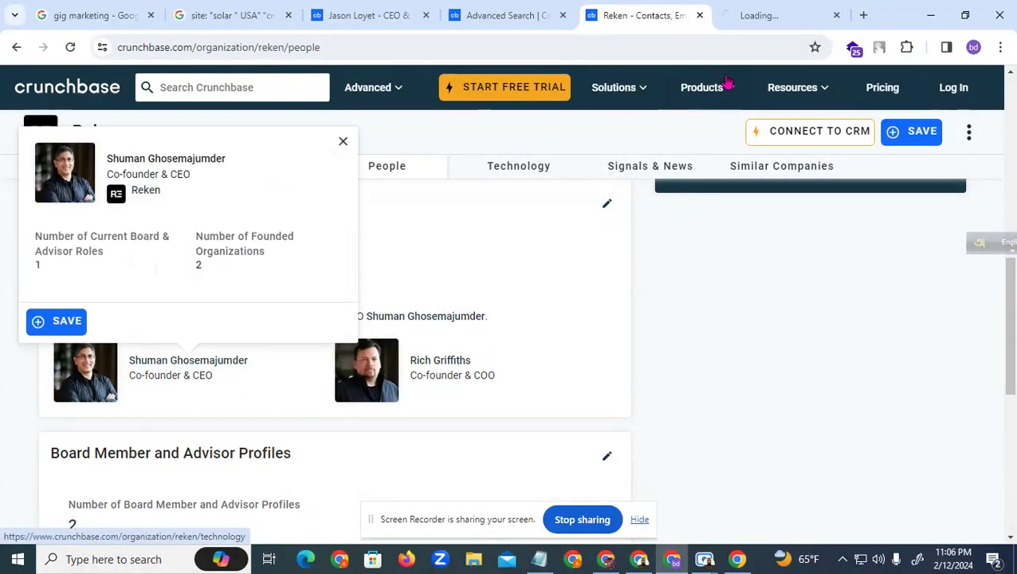
left_click(758, 17)
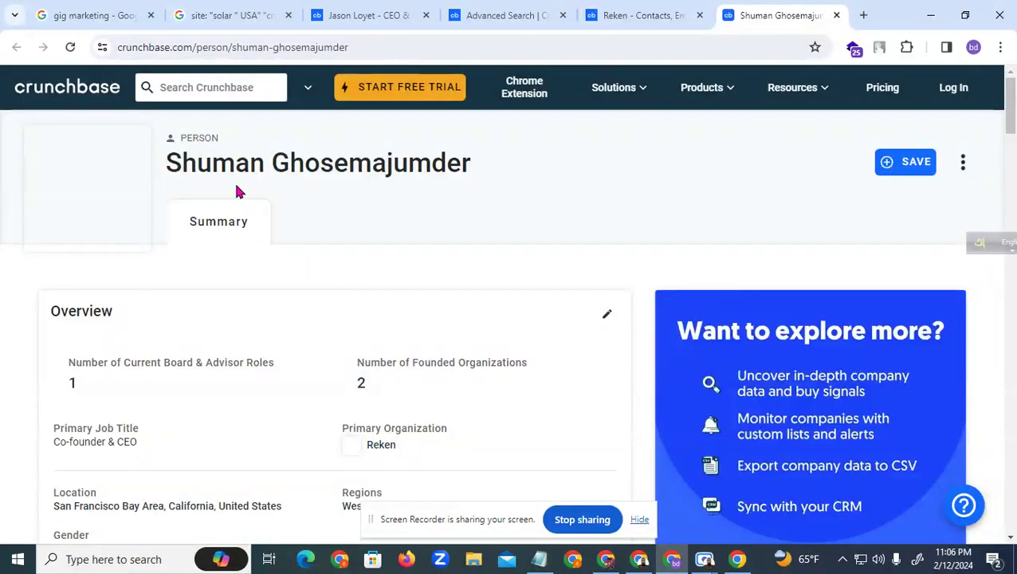
Examine the Co-founder & CEO's name, gender, location, primary job title and LinkedIn link on the profile
double_click(172, 164)
left_click_drag(289, 171, 453, 185)
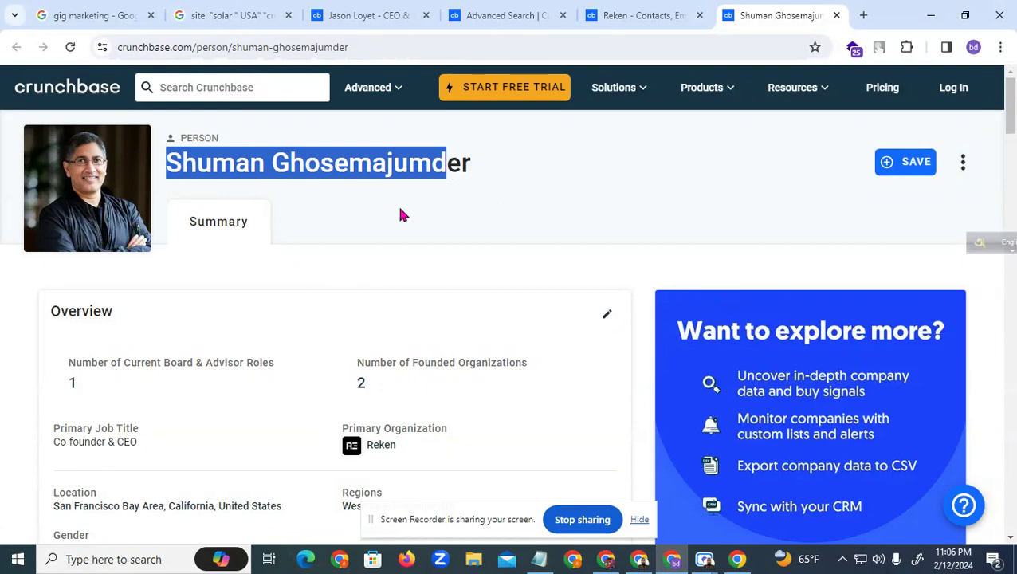
left_click(434, 209)
left_click_drag(470, 164, 215, 163)
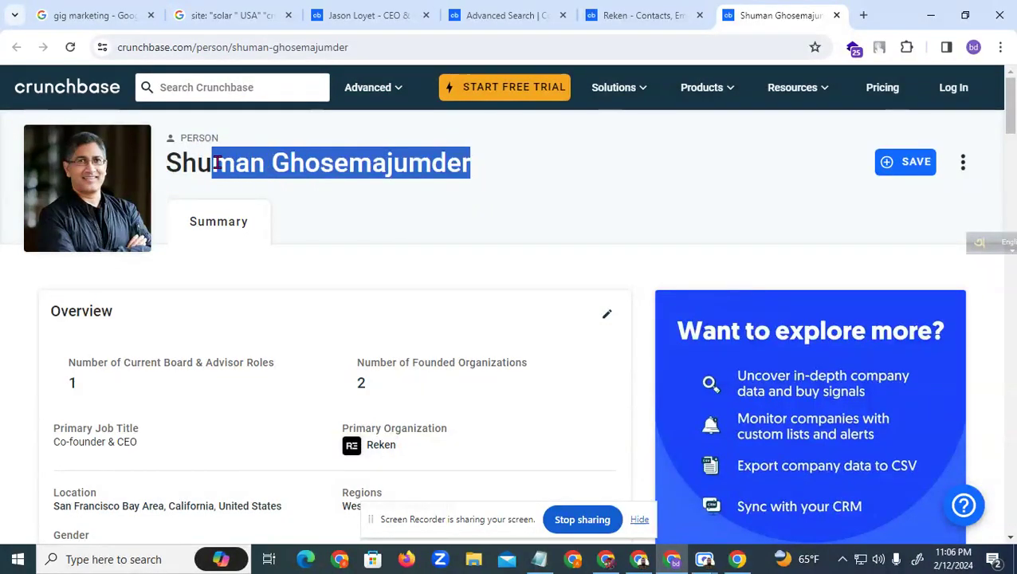
scroll(264, 268, "down", 5)
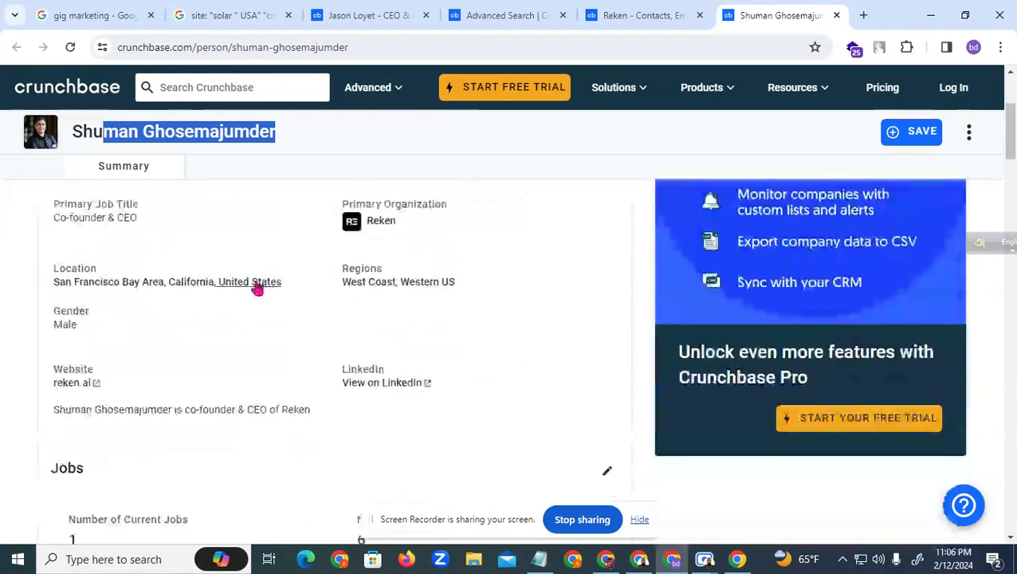
left_click_drag(81, 331, 96, 297)
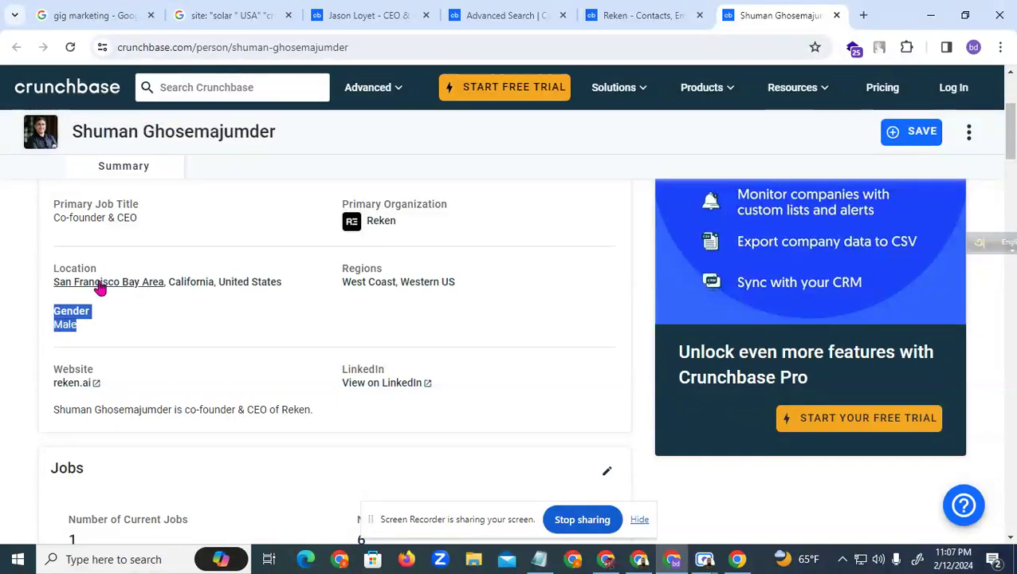
left_click_drag(283, 284, 134, 270)
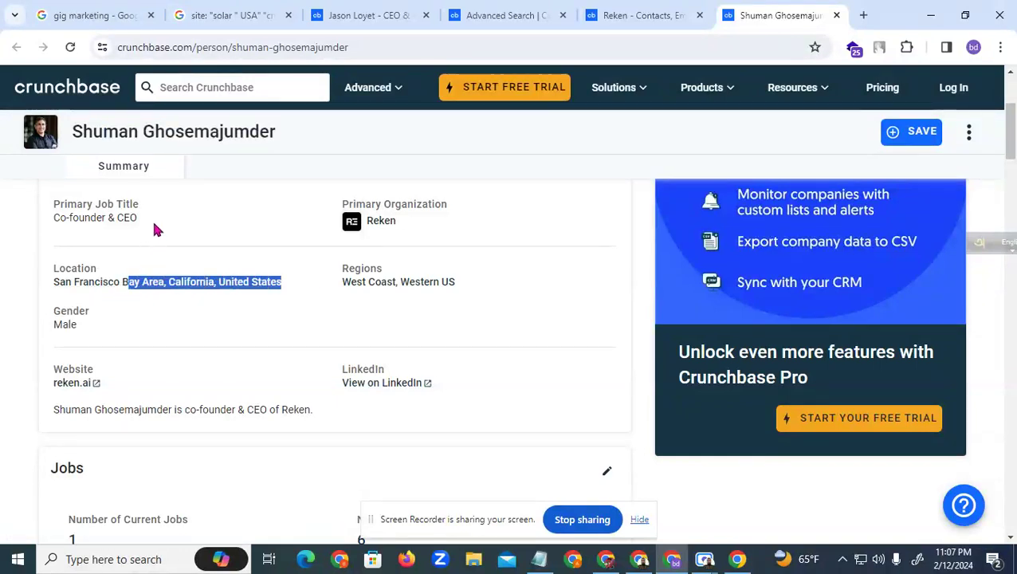
left_click_drag(137, 218, 84, 217)
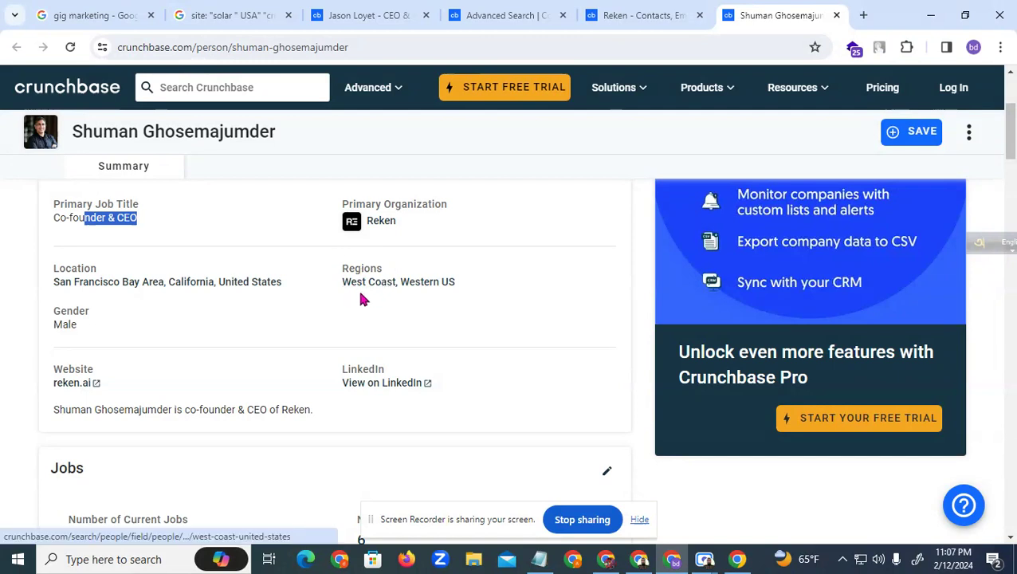
right_click(394, 390)
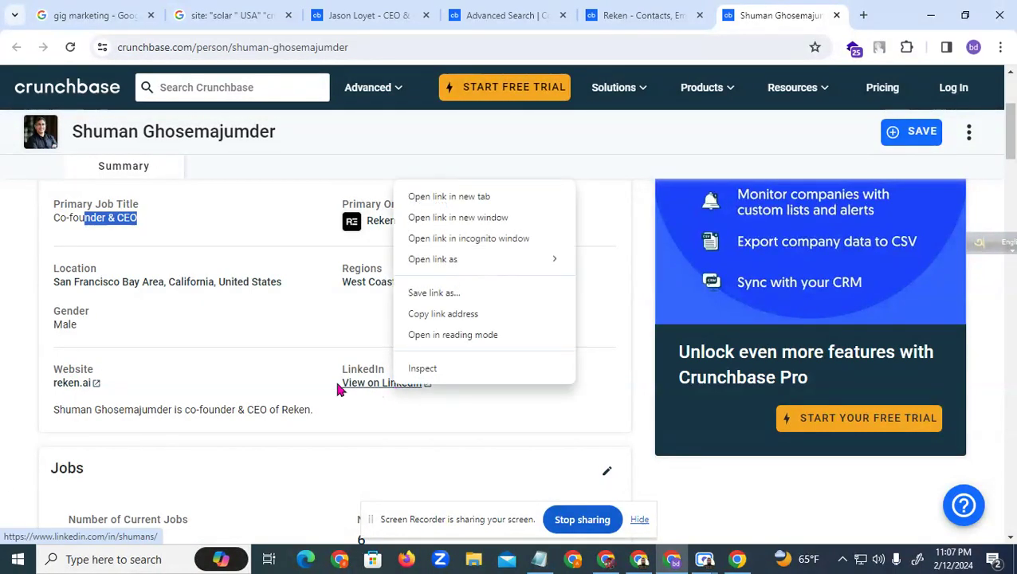
left_click(280, 359)
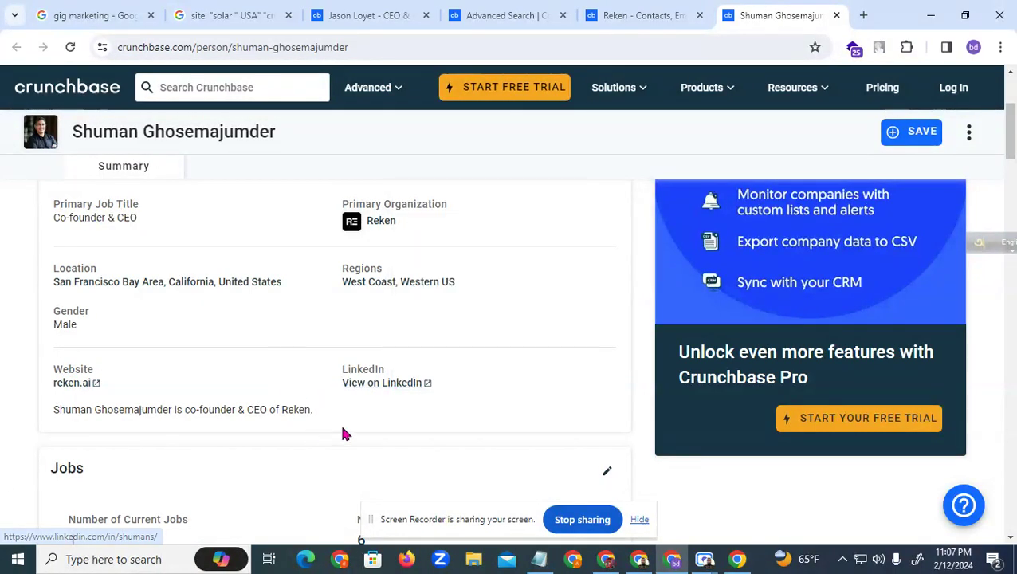
Open the LinkedIn profile of Reken's Co-founder & CEO in a new tab and switch to it
right_click(392, 388)
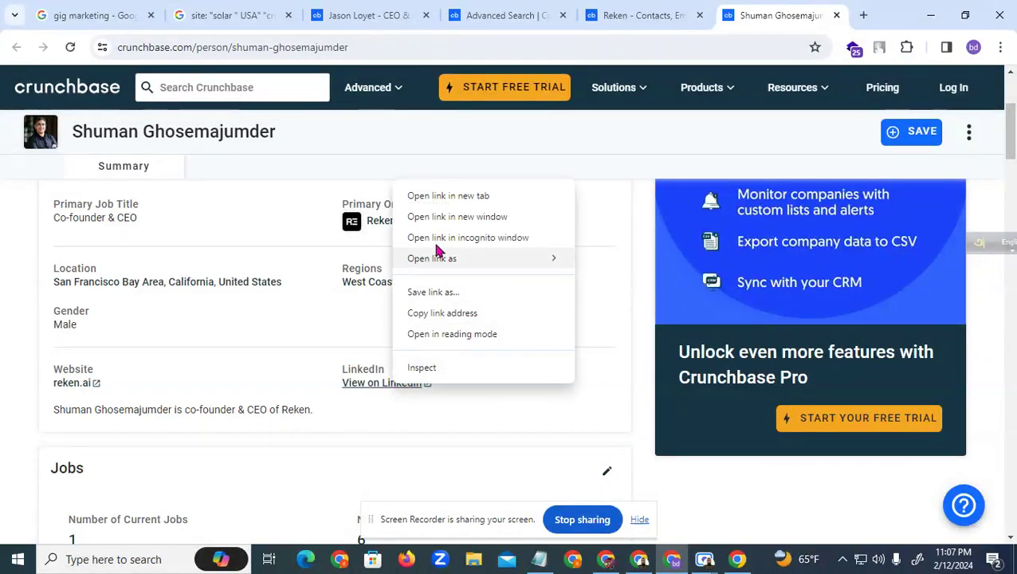
left_click(448, 197)
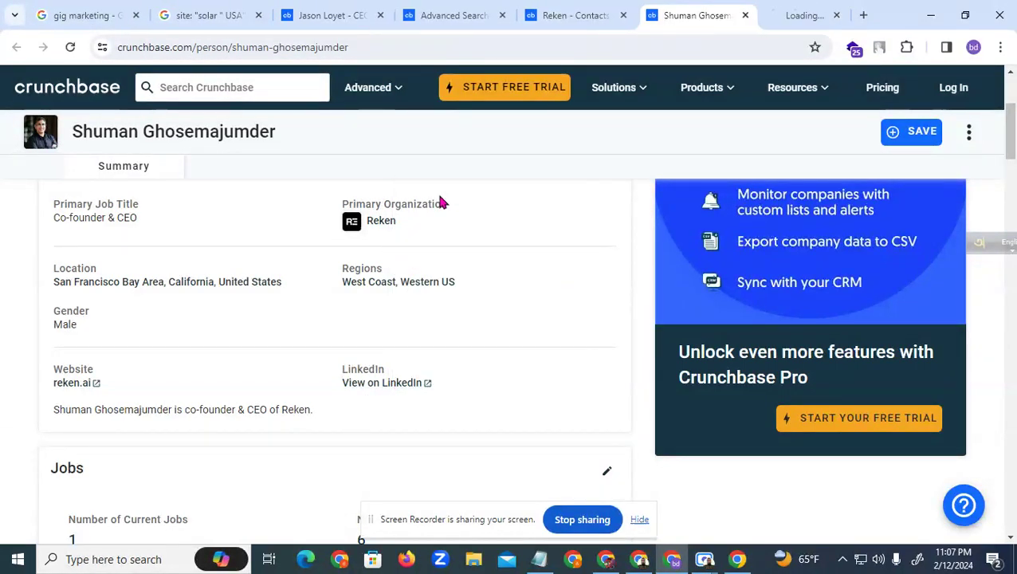
left_click(785, 19)
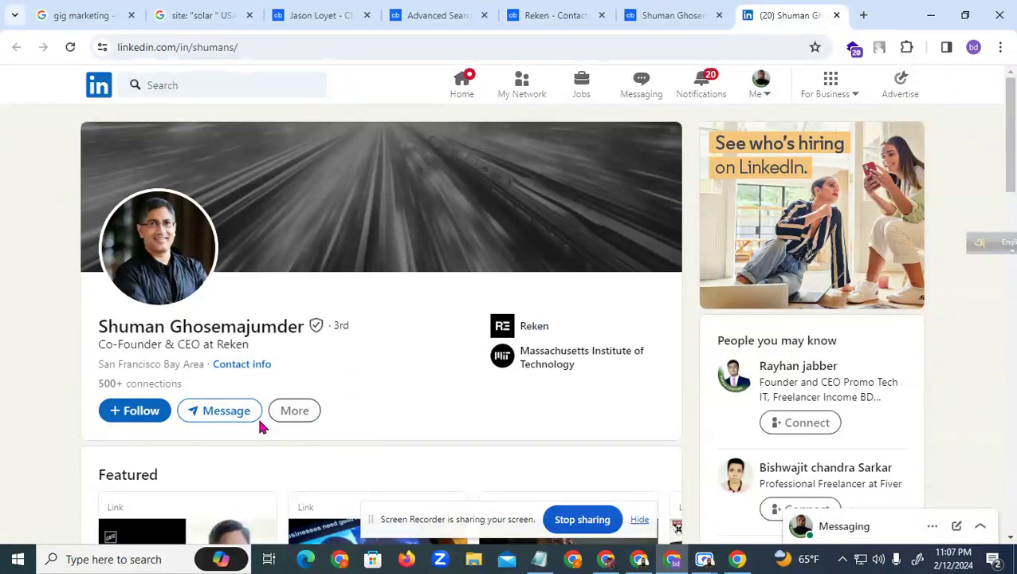
Send Reken's CEO a LinkedIn connection invitation without a note and dismiss the notification
left_click(293, 410)
left_click(336, 510)
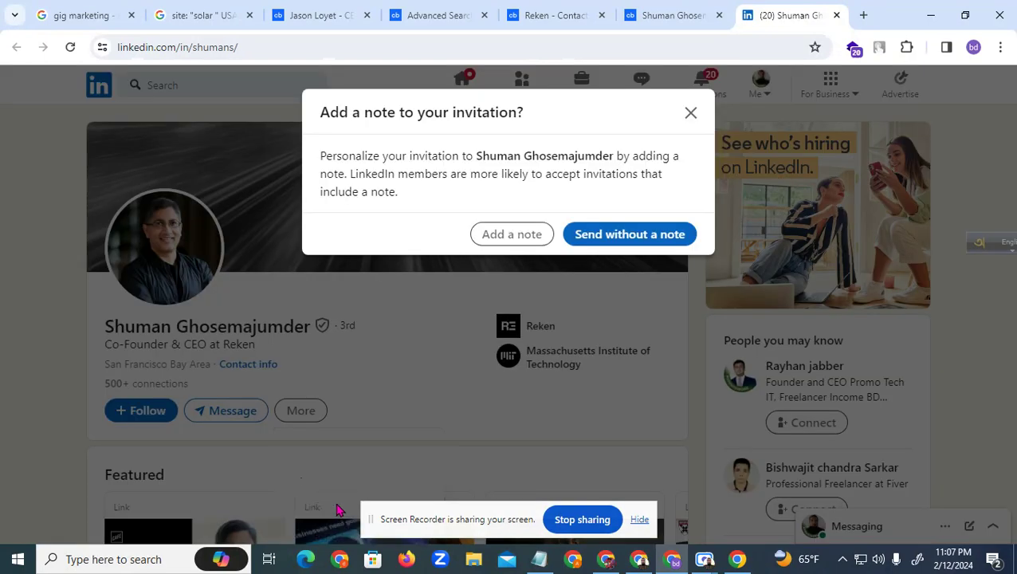
left_click(647, 236)
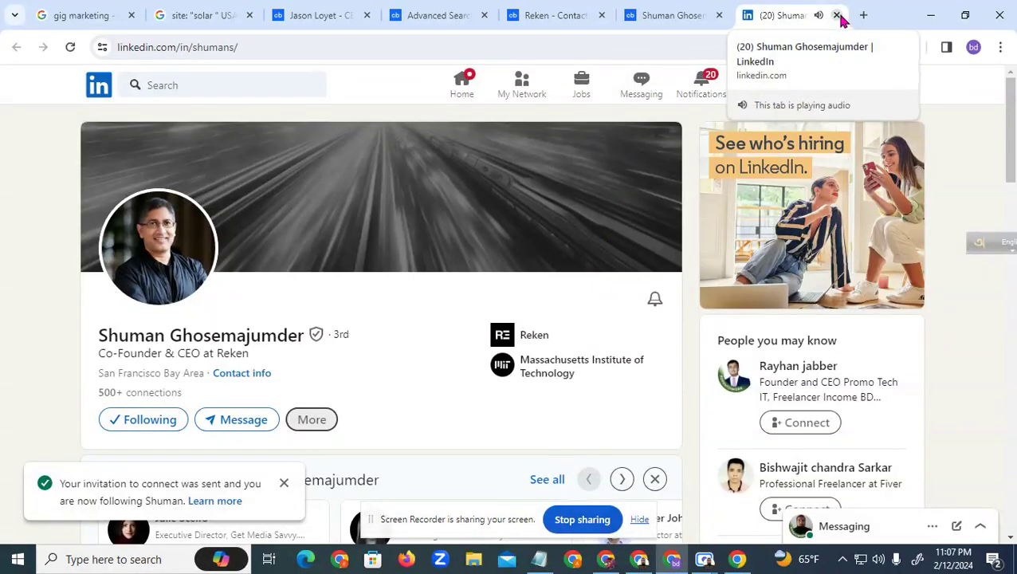
left_click(283, 484)
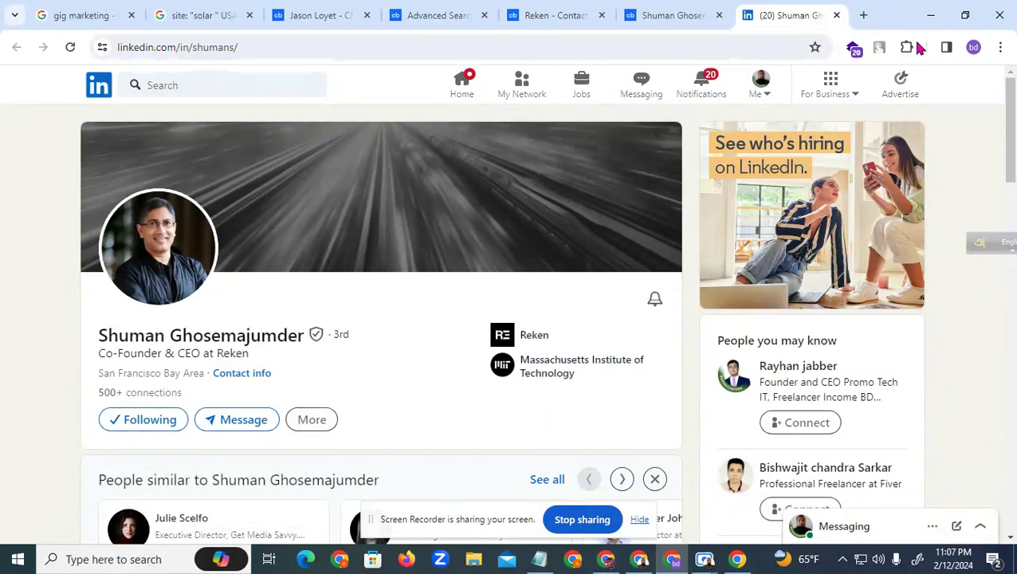
Close the LinkedIn profile, the Crunchbase CEO profile, the Reken page and the company search
left_click(837, 16)
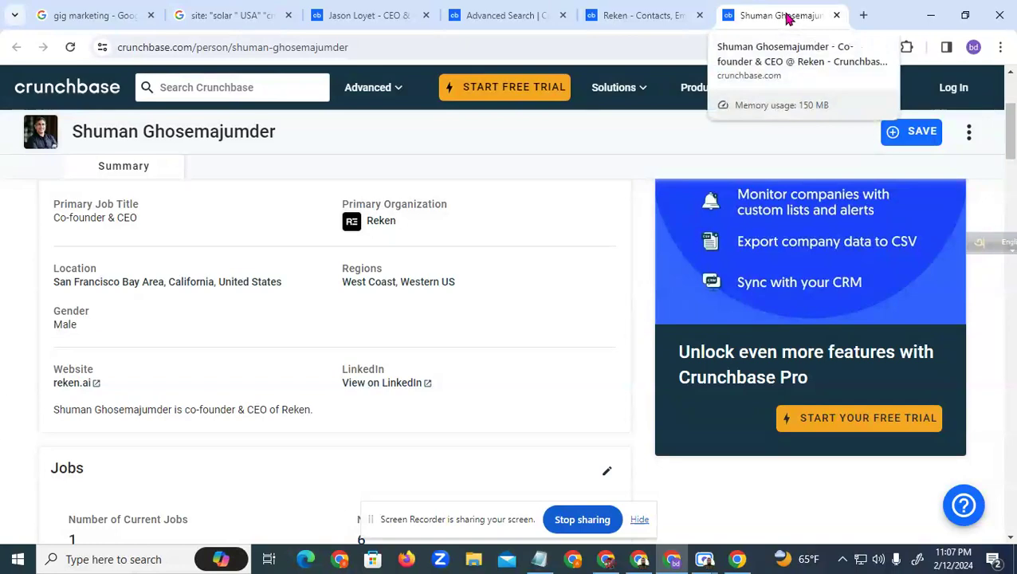
left_click(836, 16)
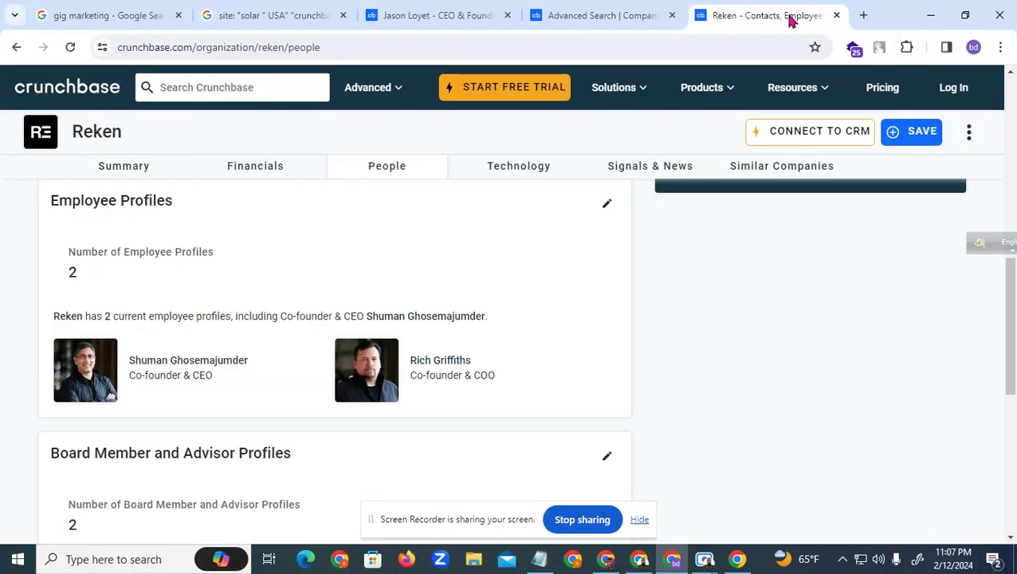
left_click(836, 15)
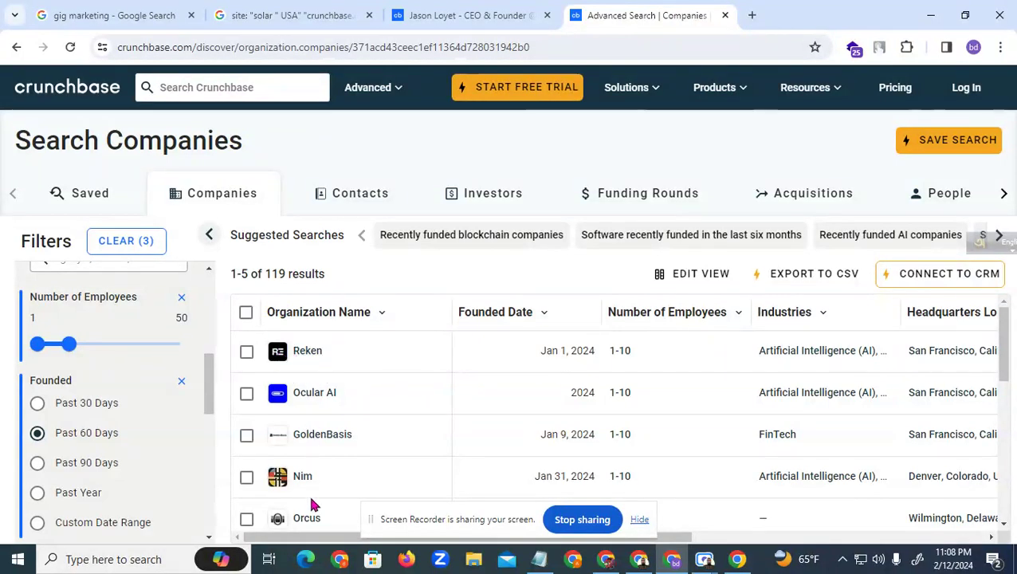
scroll(311, 501, "down", 1)
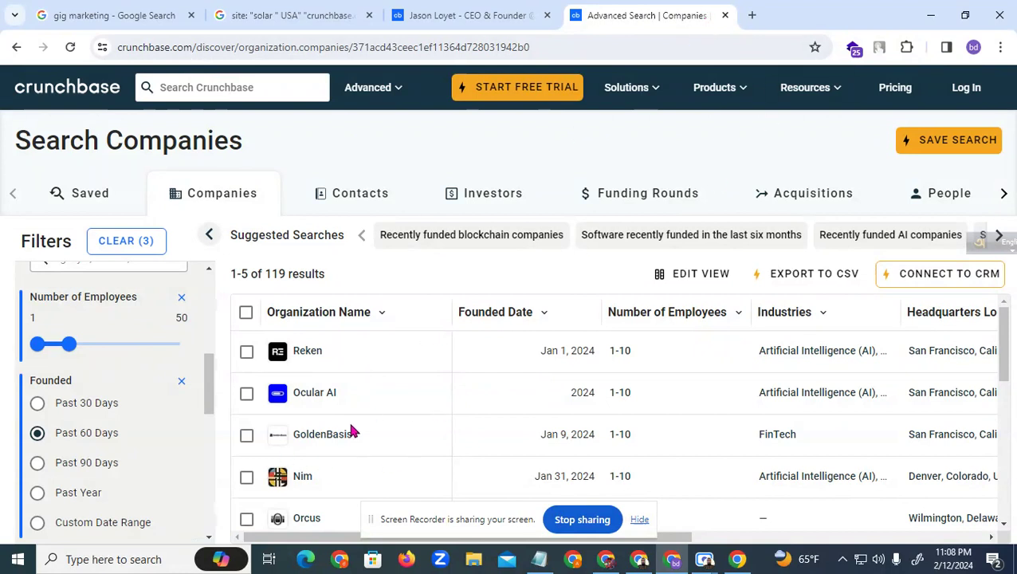
left_click(726, 16)
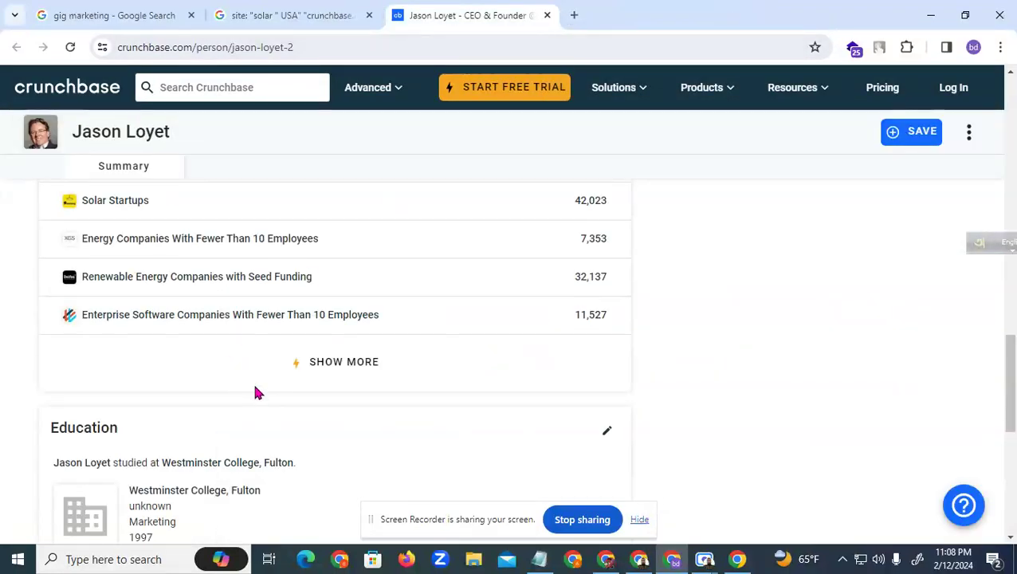
Leave the Solar Site Design founder's profile and return to the Google results for solar CEOs on Crunchbase
scroll(358, 249, "up", 6)
scroll(358, 249, "up", 10)
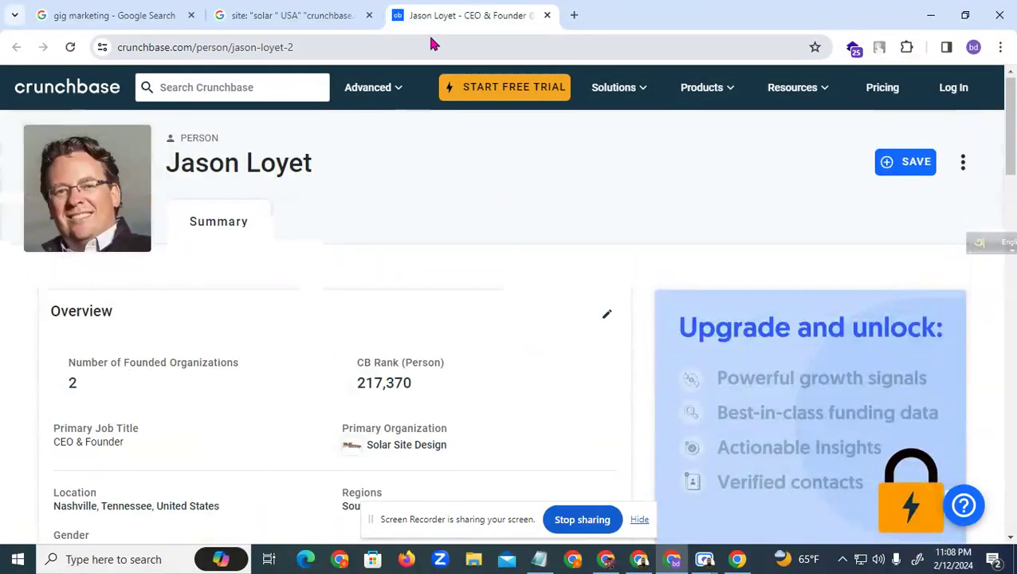
left_click(314, 16)
scroll(235, 191, "up", 10)
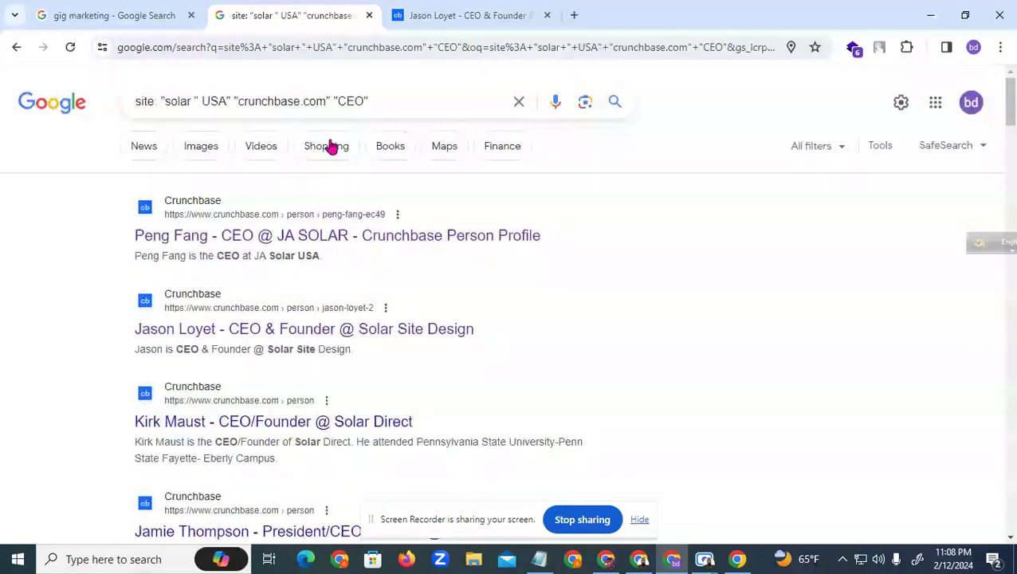
Examine the parts of the Google query: the solar niche, the country, crunchbase.com and the CEO job title
left_click_drag(388, 100, 154, 103)
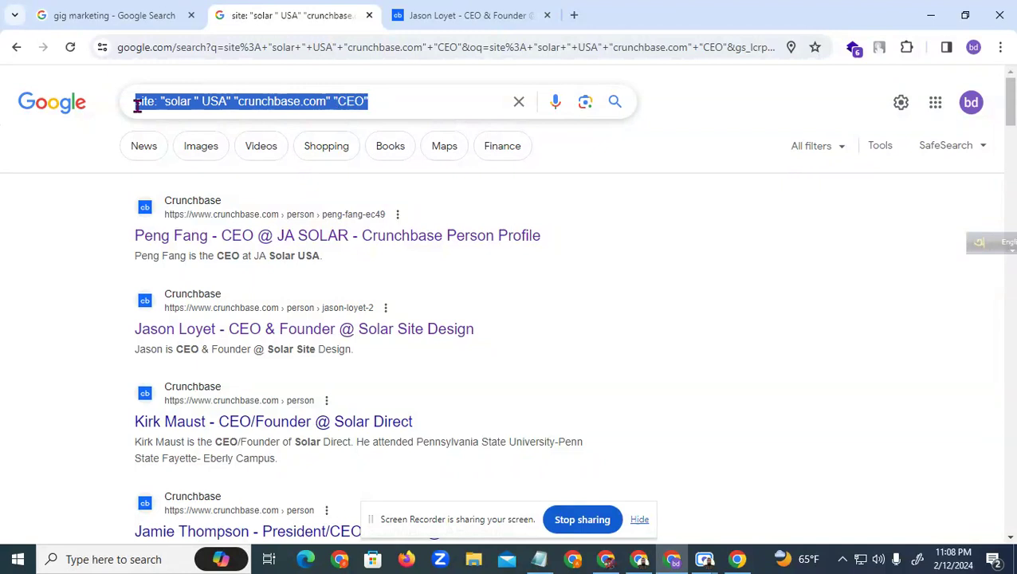
left_click(426, 106)
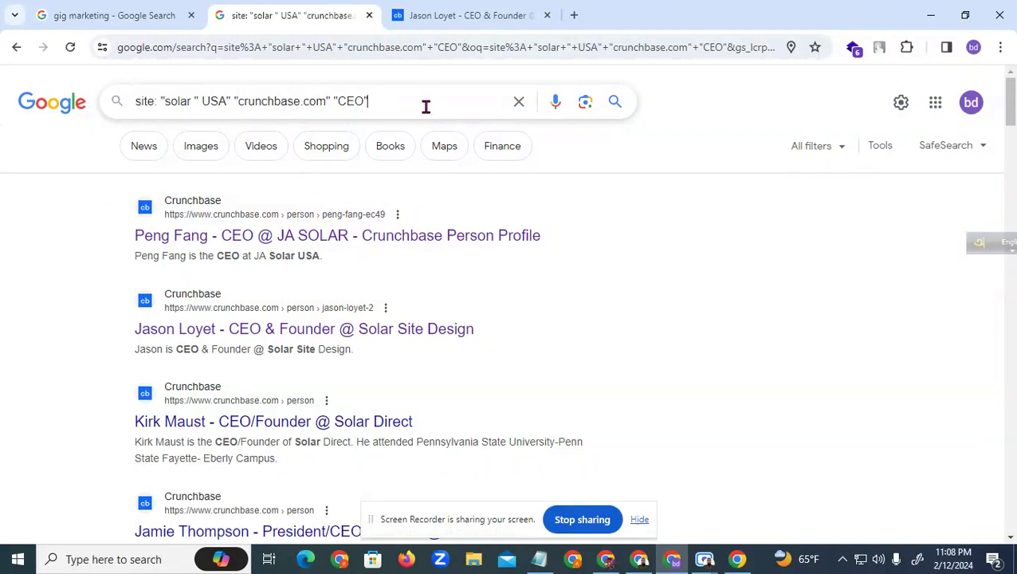
left_click_drag(404, 101, 135, 107)
left_click(117, 145)
left_click_drag(178, 102, 189, 101)
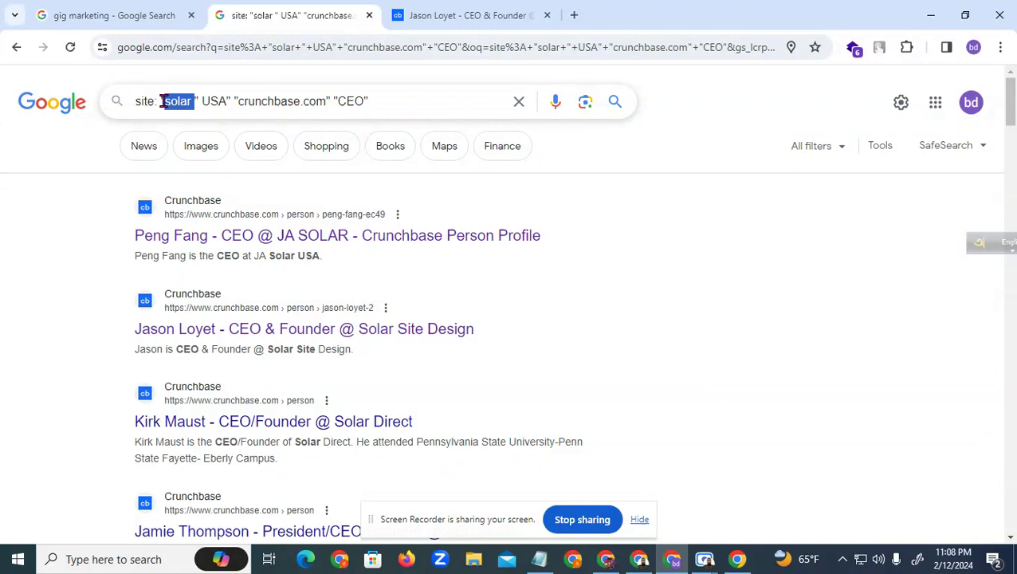
left_click(220, 106)
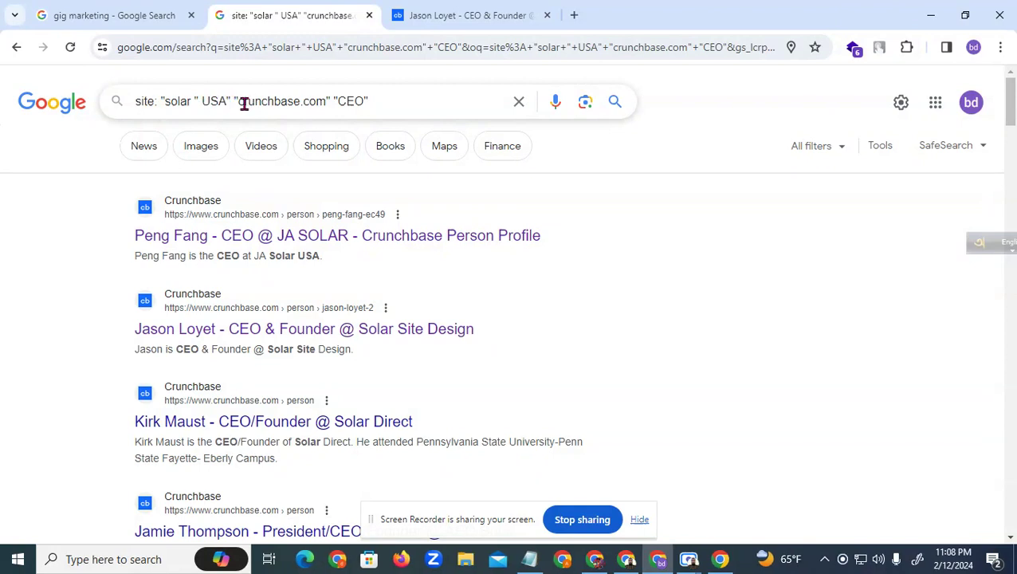
left_click_drag(242, 100, 324, 101)
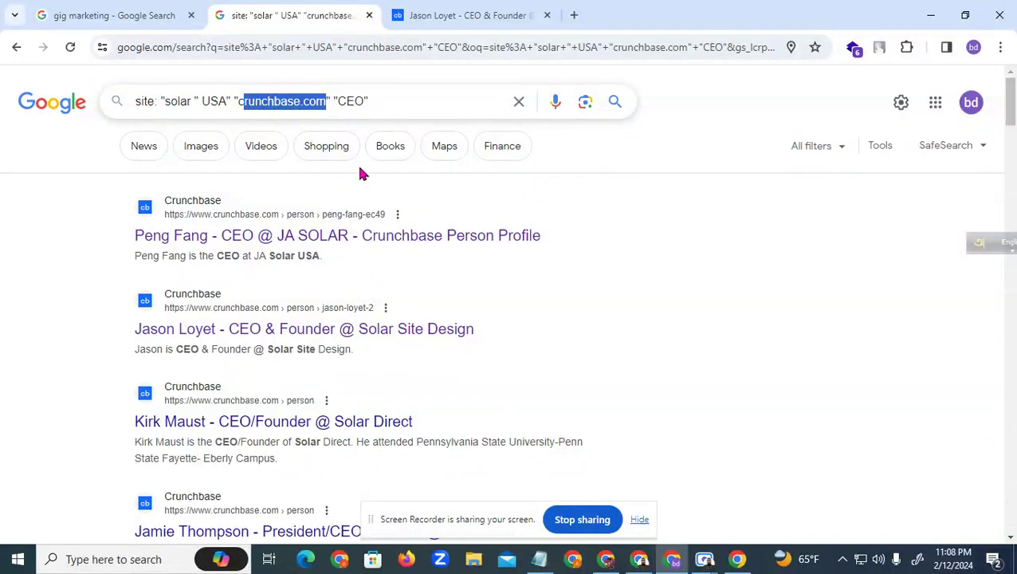
left_click_drag(377, 105, 326, 108)
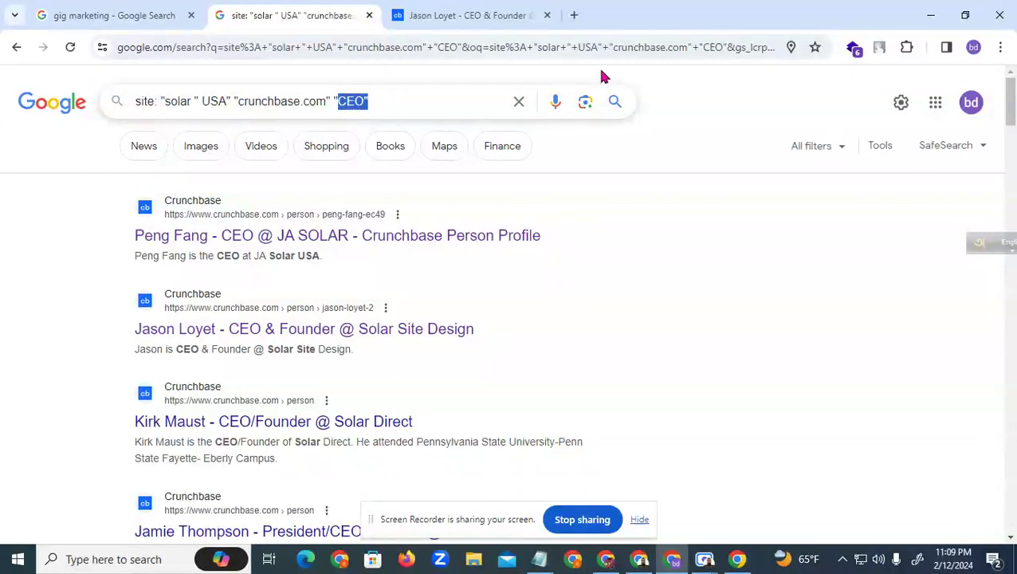
Rerun the Google query site: "solar " USA" "crunchbase.com" "CEO" and look through the results
left_click(617, 102)
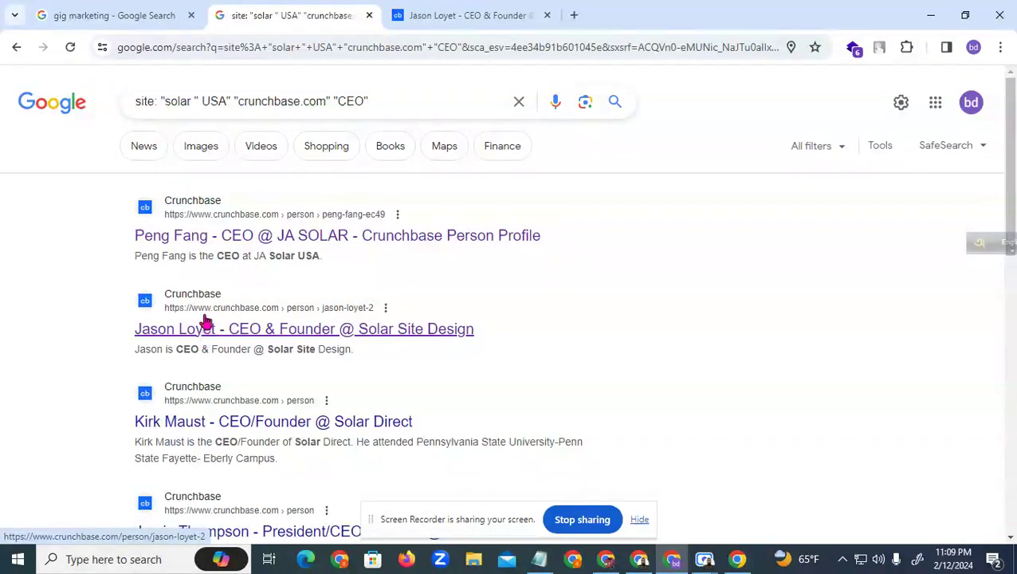
scroll(199, 415, "down", 2)
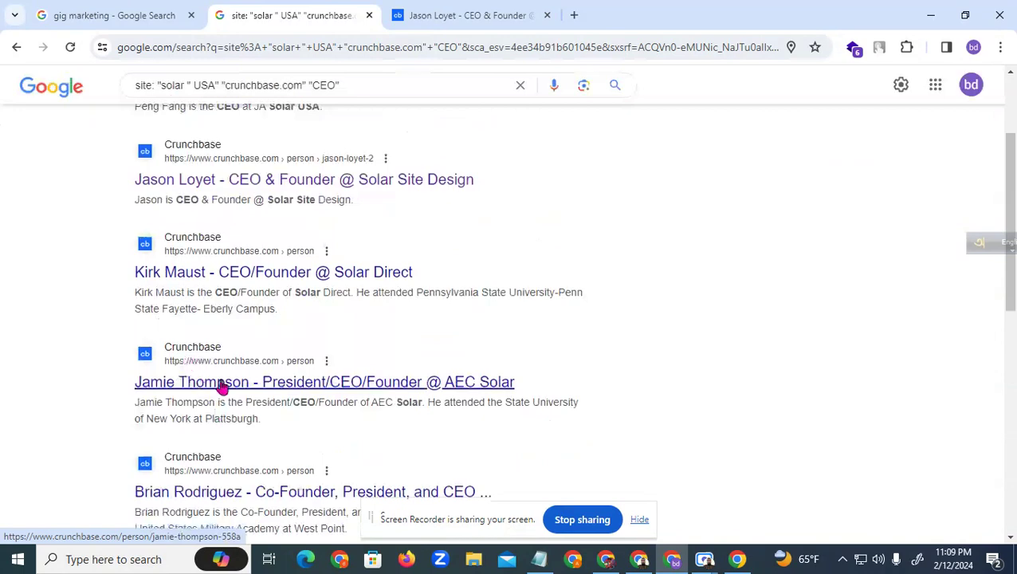
scroll(222, 387, "down", 2)
scroll(227, 345, "up", 4)
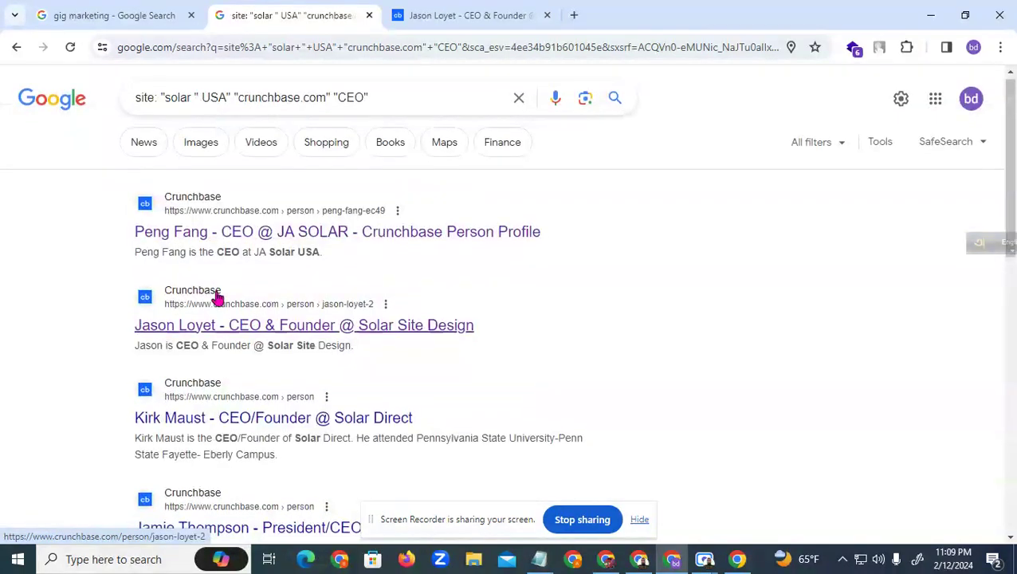
Open the Crunchbase profile of Solar Direct's CEO/Founder in a new tab, switch to it and close the Solar Site Design founder's profile
scroll(216, 297, "down", 2)
right_click(193, 273)
left_click(223, 285)
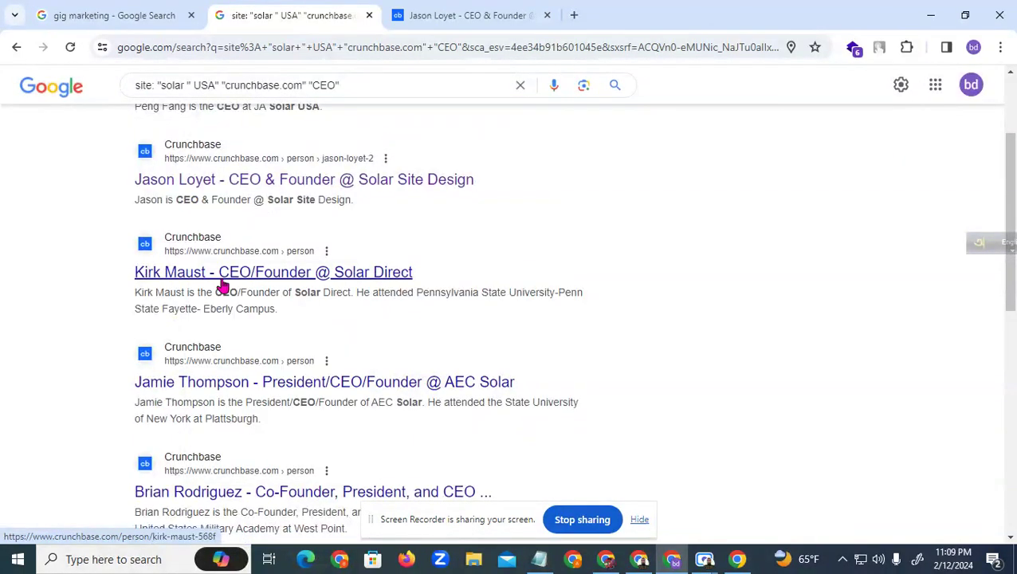
left_click(506, 16)
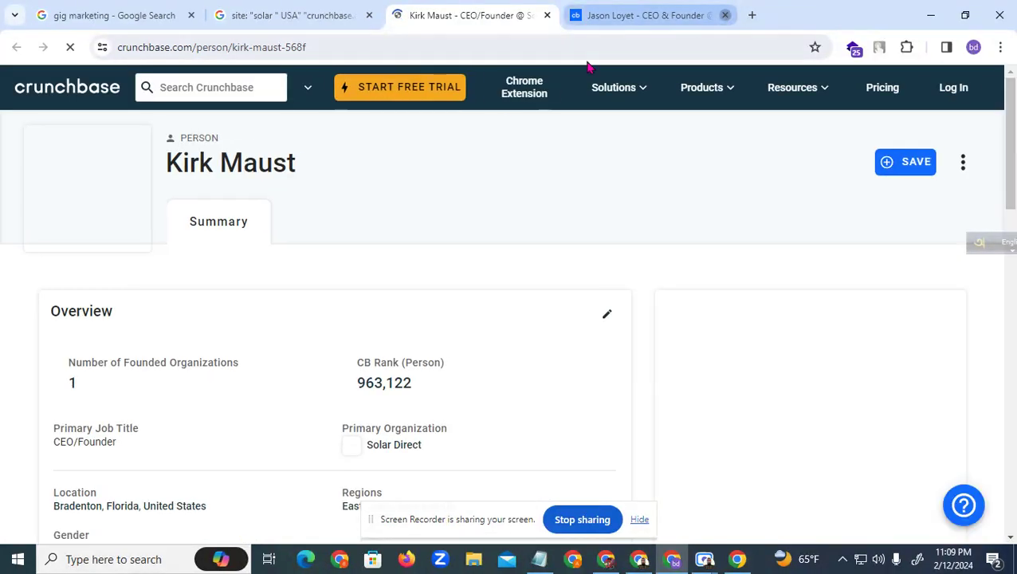
left_click(726, 15)
Examine the Solar Direct founder's name, primary job title, location, gender and LinkedIn link
scroll(207, 300, "down", 1)
scroll(207, 301, "up", 1)
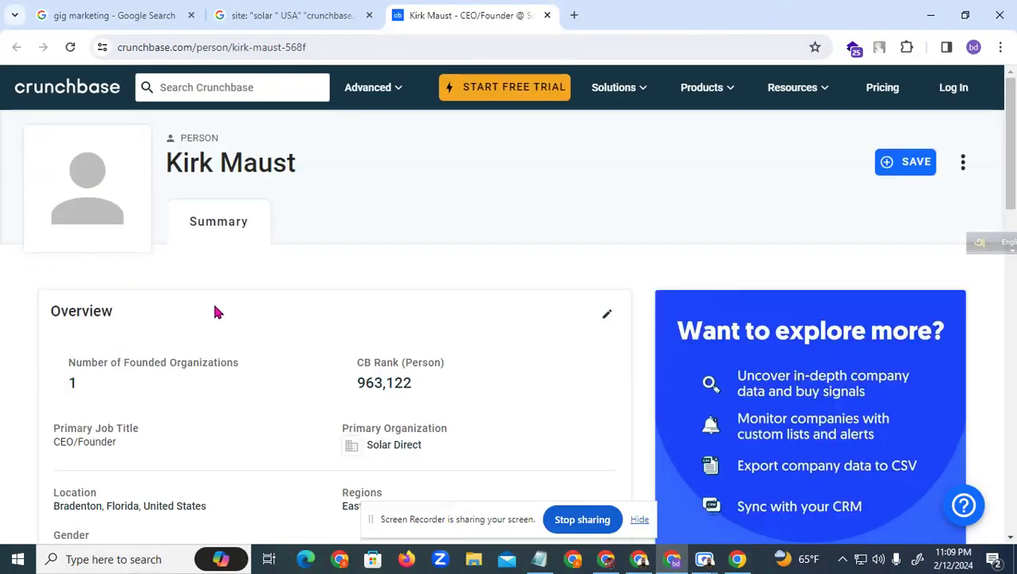
left_click_drag(183, 164, 243, 164)
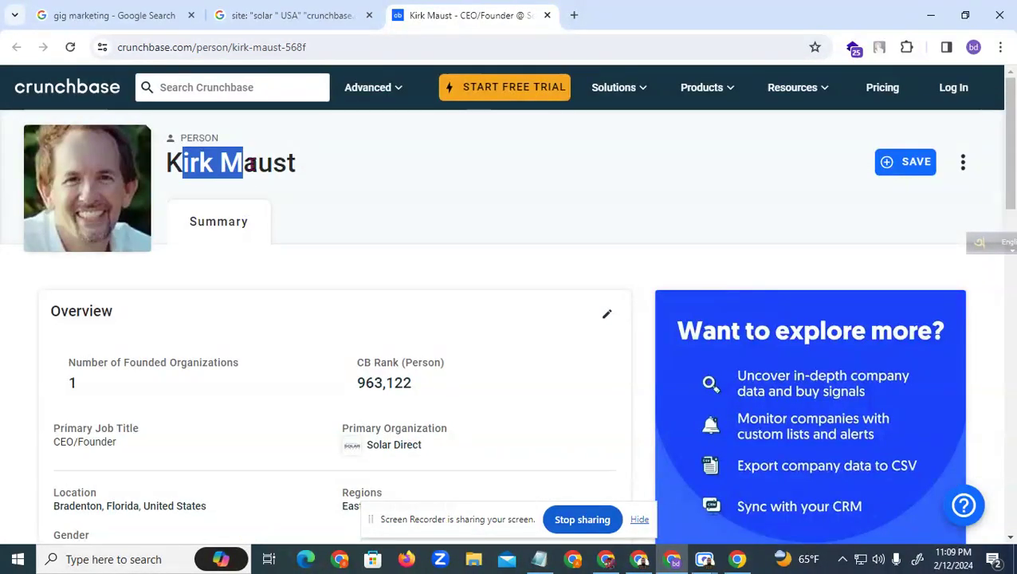
scroll(177, 419, "down", 1)
left_click_drag(54, 368, 105, 370)
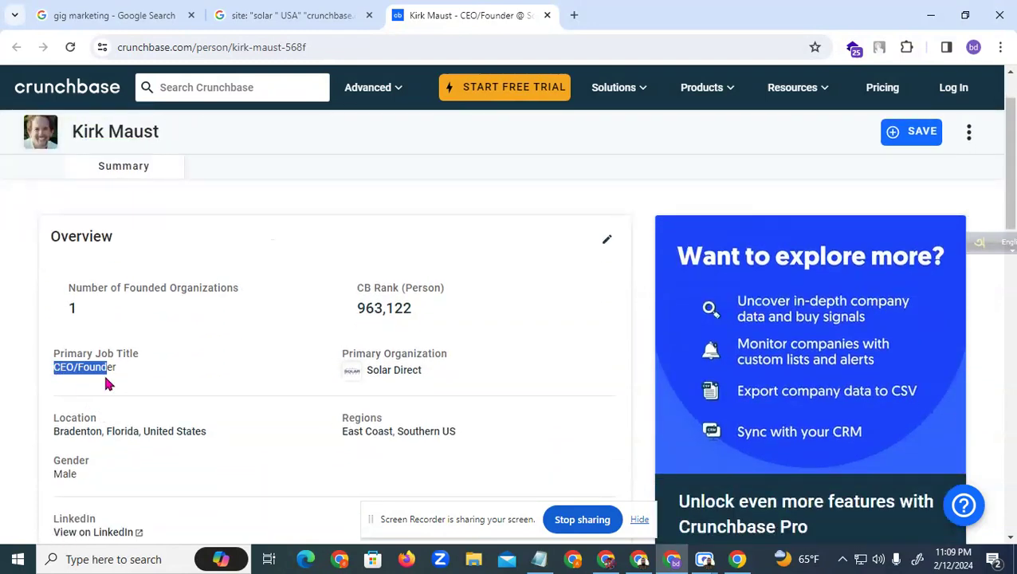
scroll(140, 403, "down", 1)
scroll(140, 402, "down", 1)
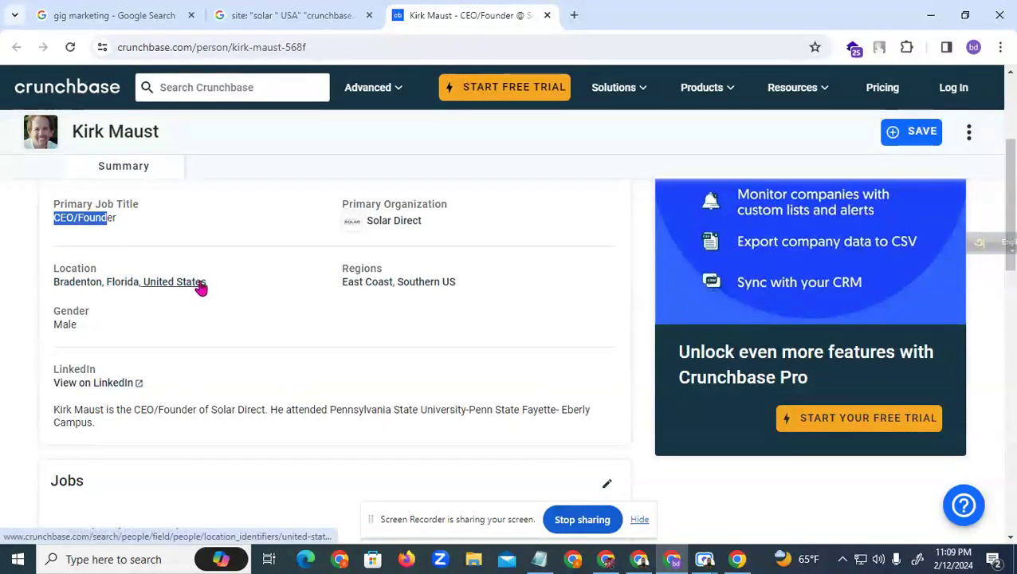
scroll(118, 387, "down", 1)
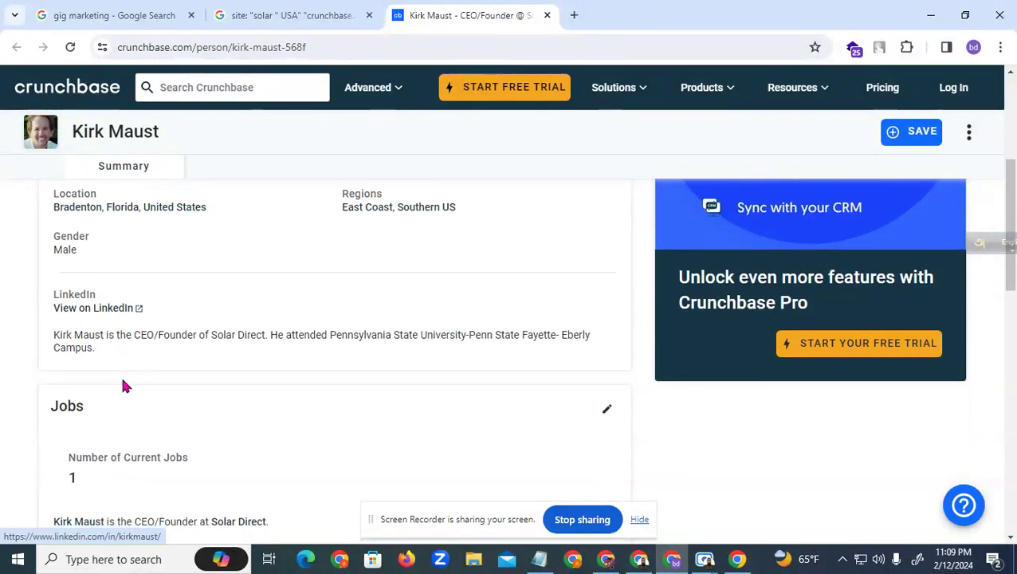
Open the Solar Direct founder's LinkedIn profile in a new tab and switch to it
right_click(116, 315)
left_click(170, 324)
left_click(634, 16)
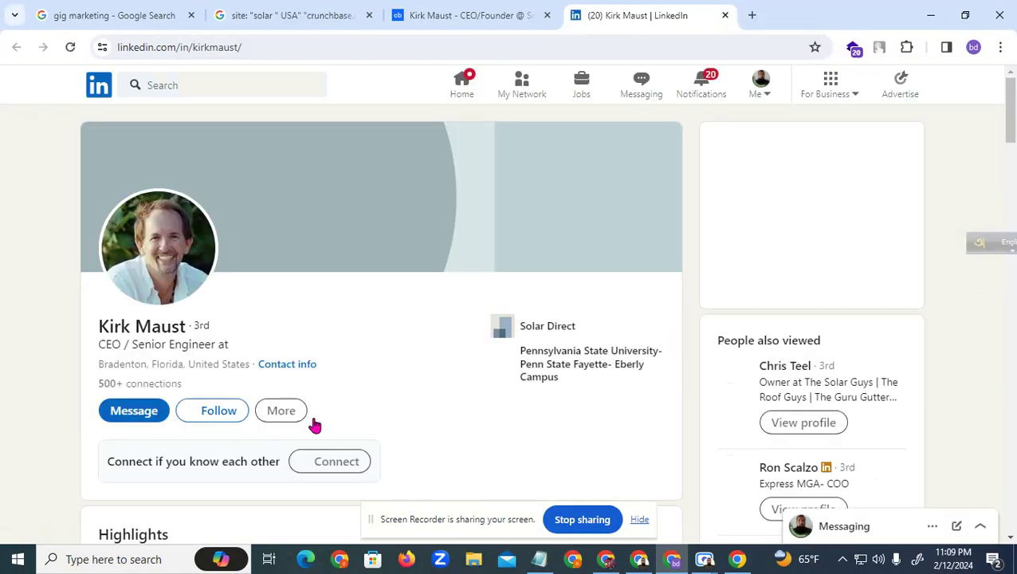
Try to message the Solar Direct founder on LinkedIn, then dismiss the Premium offer
left_click(284, 414)
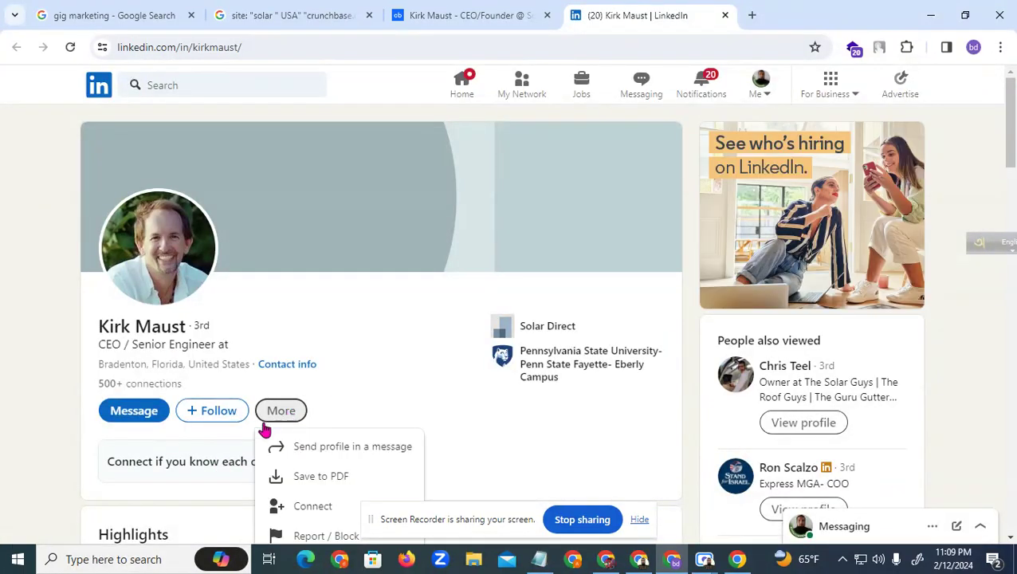
left_click(149, 412)
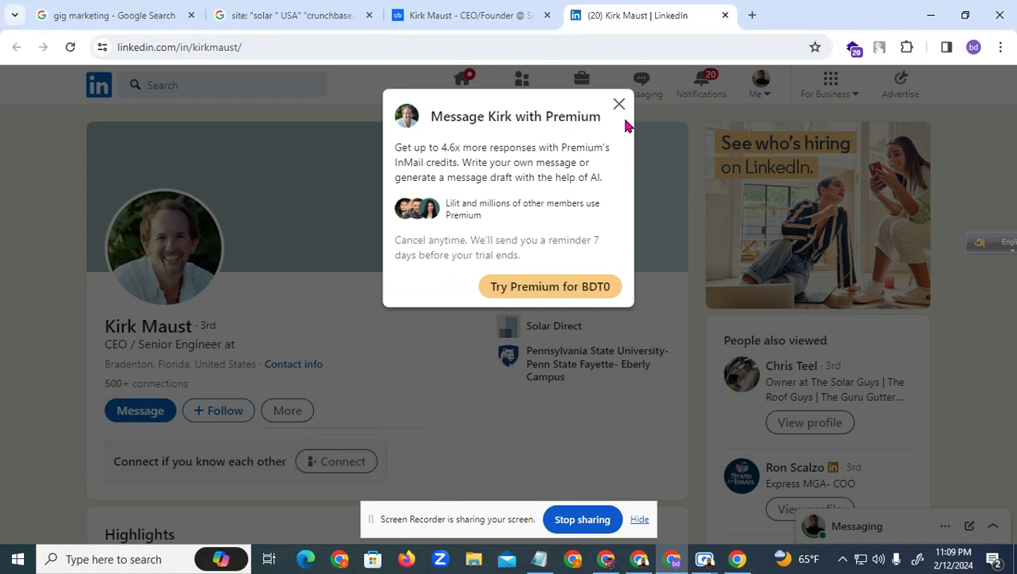
left_click(618, 104)
Send the Solar Direct founder a connection invitation without a note and close the LinkedIn profile
left_click(282, 411)
left_click(325, 511)
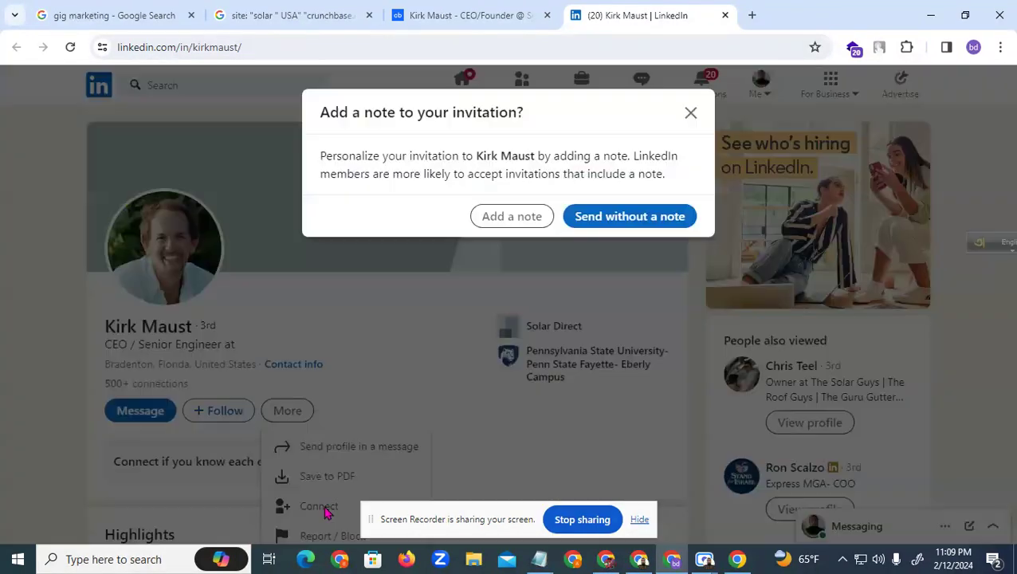
left_click(655, 219)
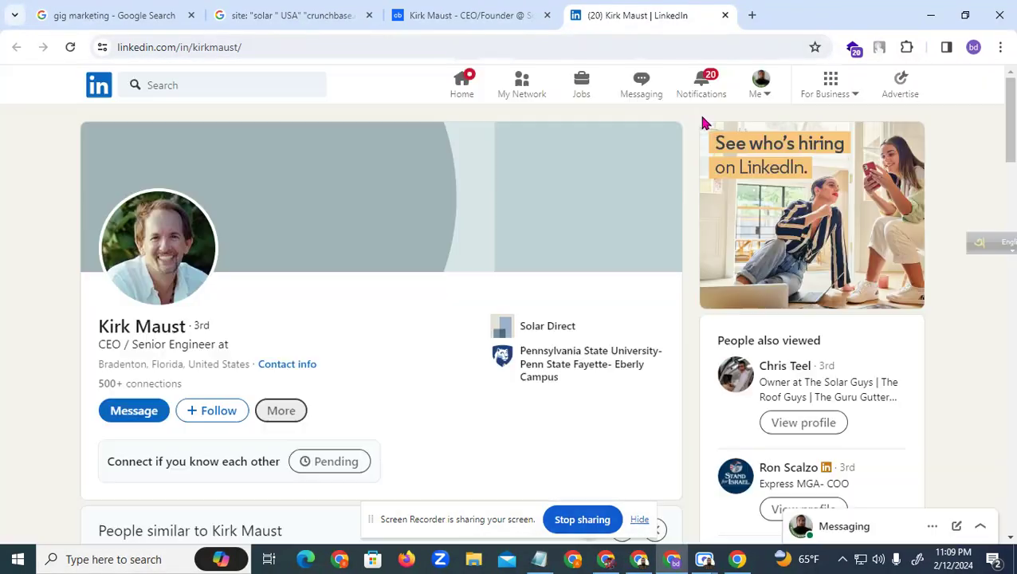
left_click(725, 16)
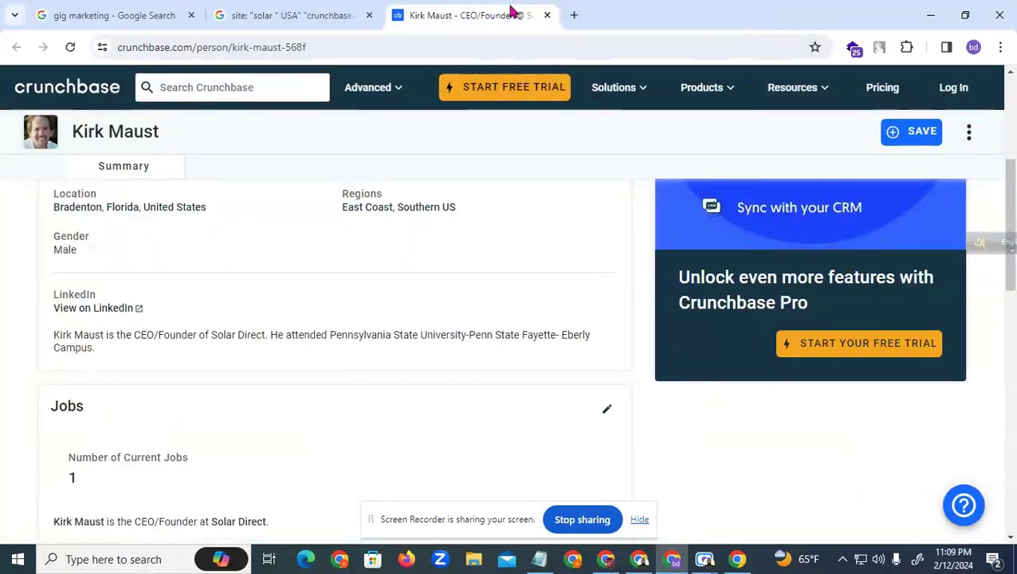
Open the AEC Solar founder's Crunchbase profile from the Google results in a new tab and switch to it
left_click(348, 27)
scroll(224, 335, "down", 2)
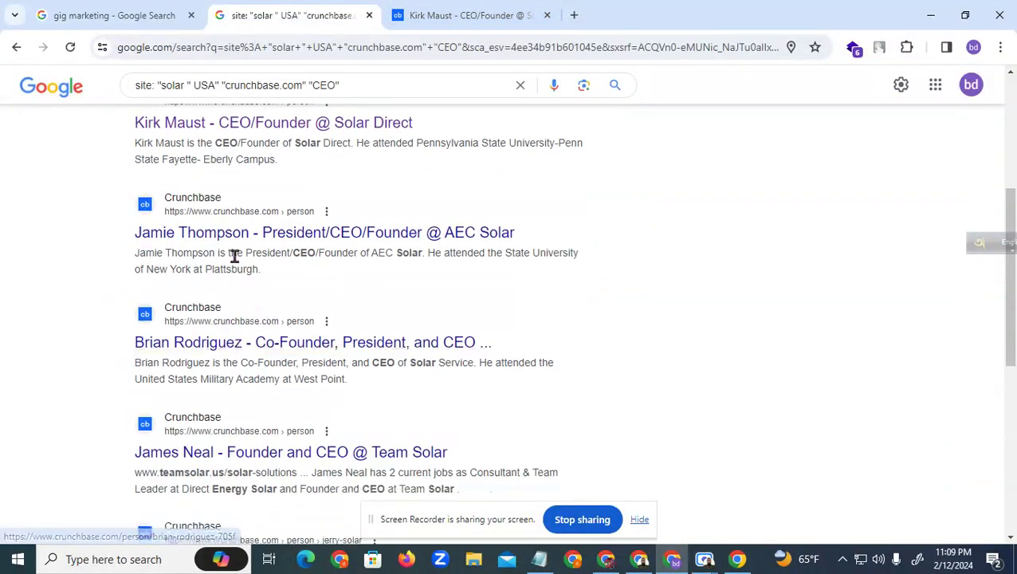
right_click(230, 236)
left_click(279, 252)
left_click(626, 29)
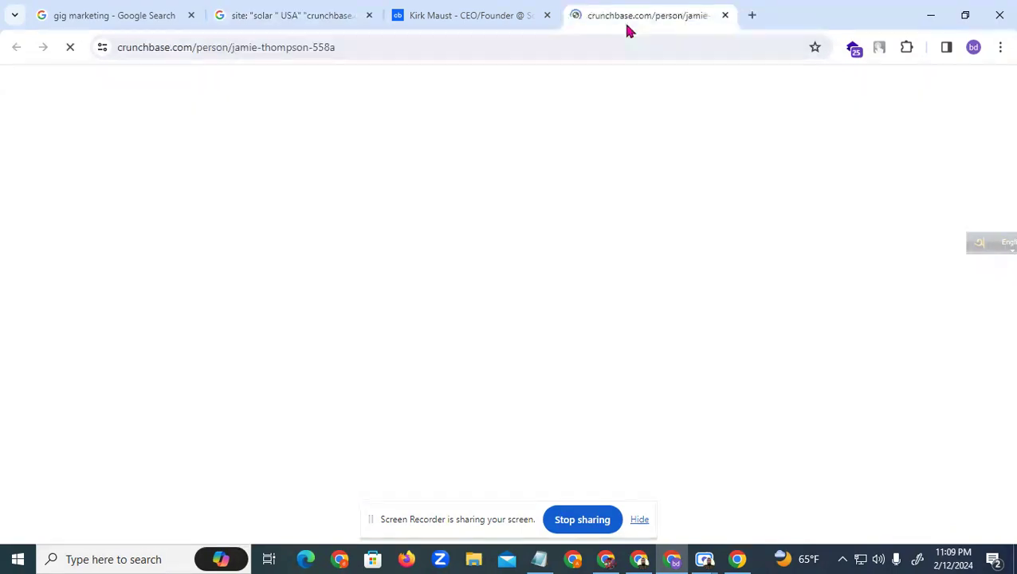
Open the AEC Solar founder's LinkedIn profile in a new tab and try to message the founder, dismissing the Premium offer
scroll(131, 424, "down", 3)
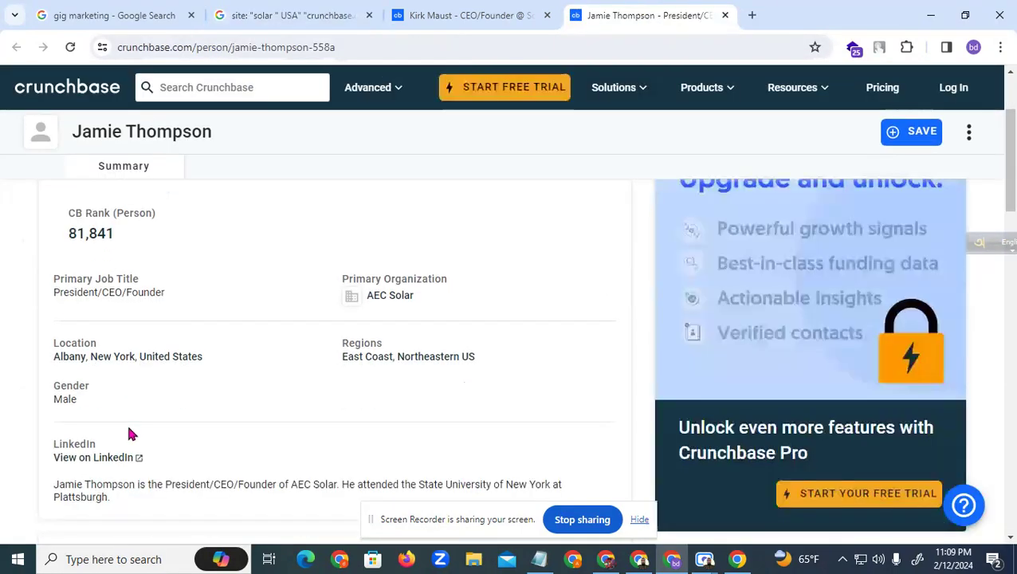
right_click(118, 386)
left_click(195, 193)
left_click(729, 24)
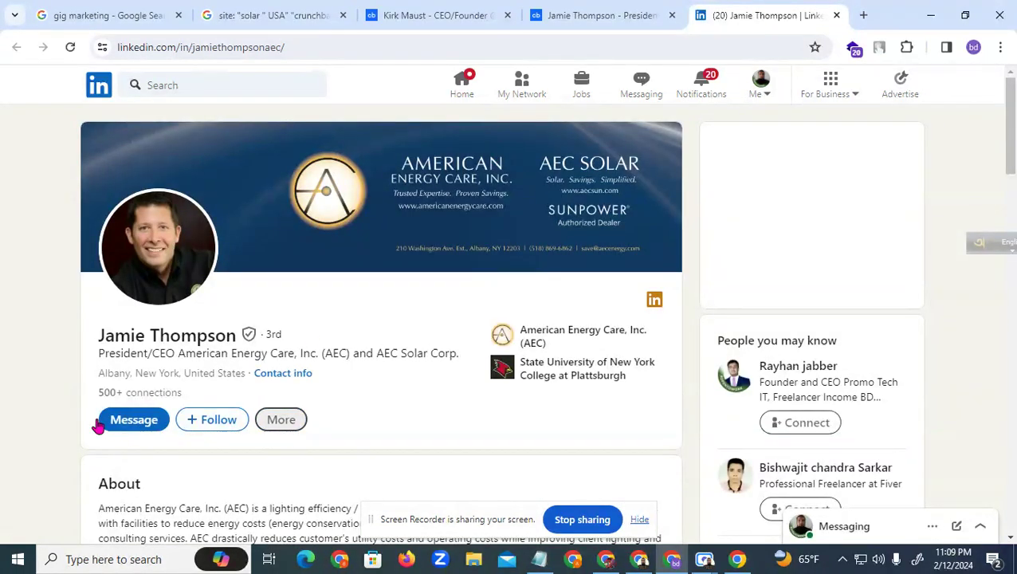
left_click(118, 425)
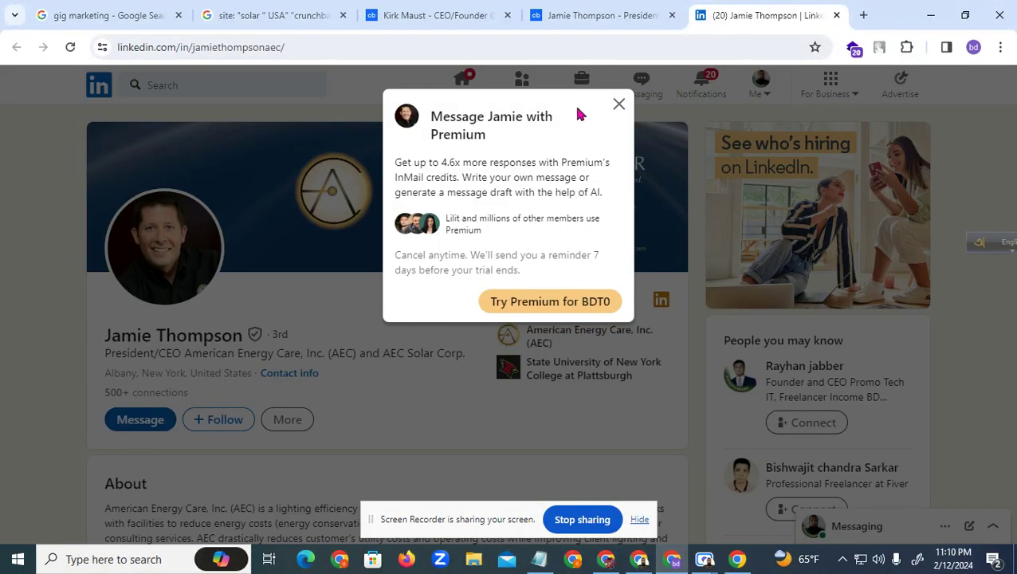
left_click(618, 106)
Send the AEC Solar founder a connection invitation without a note, and close the founder's LinkedIn and Crunchbase profiles
left_click(287, 419)
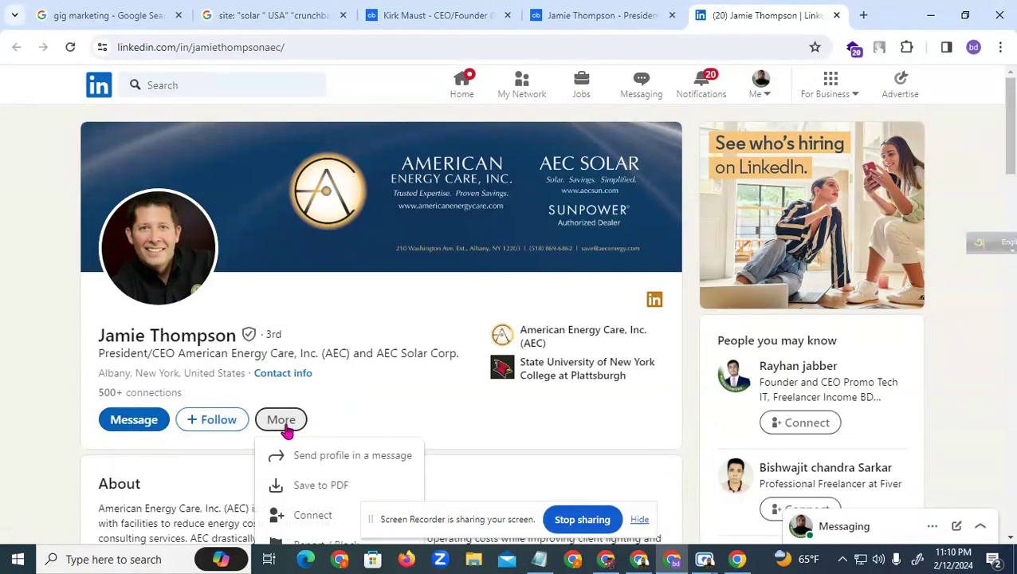
left_click(318, 512)
left_click(613, 240)
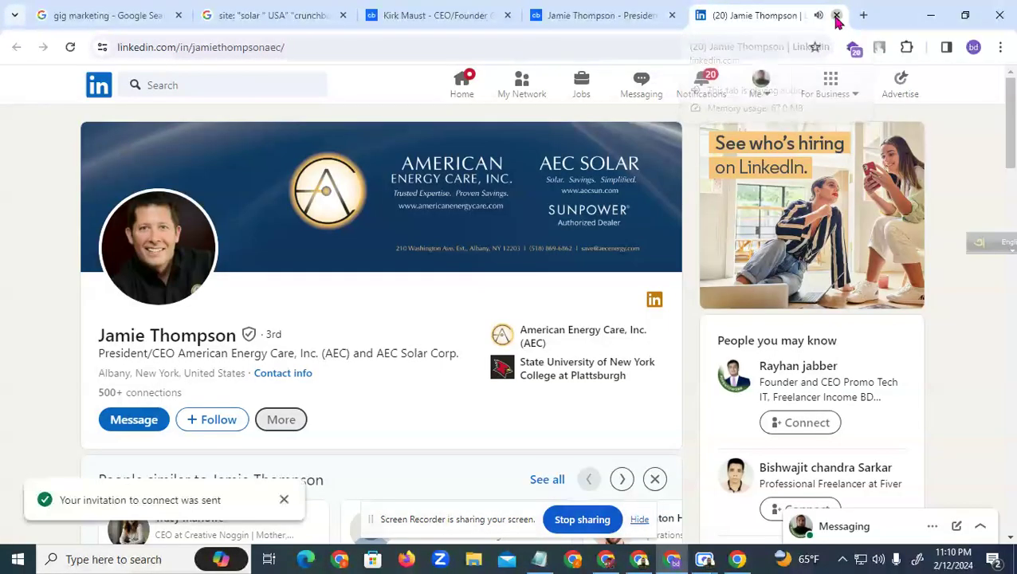
left_click(836, 16)
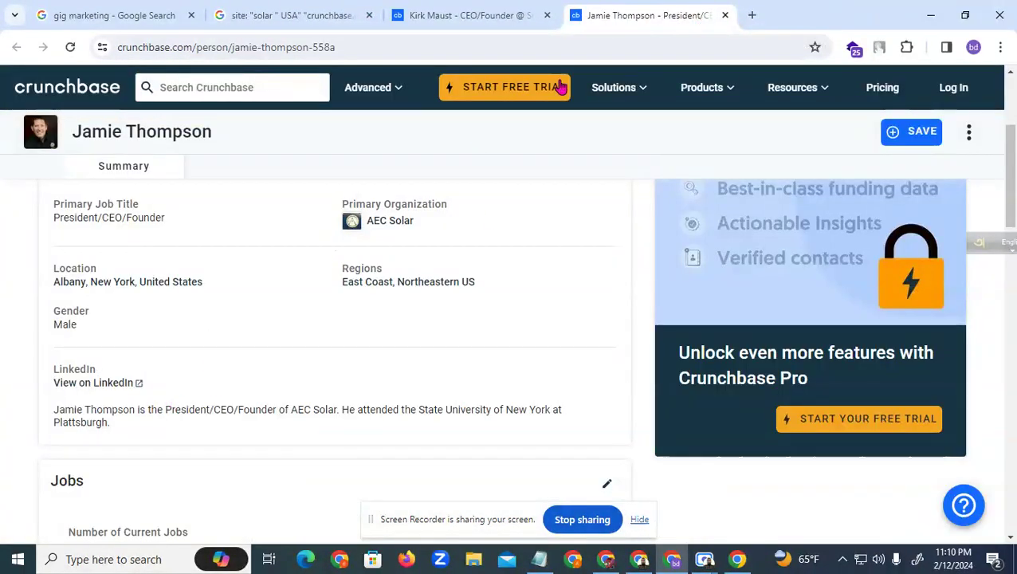
left_click(490, 8)
left_click(725, 15)
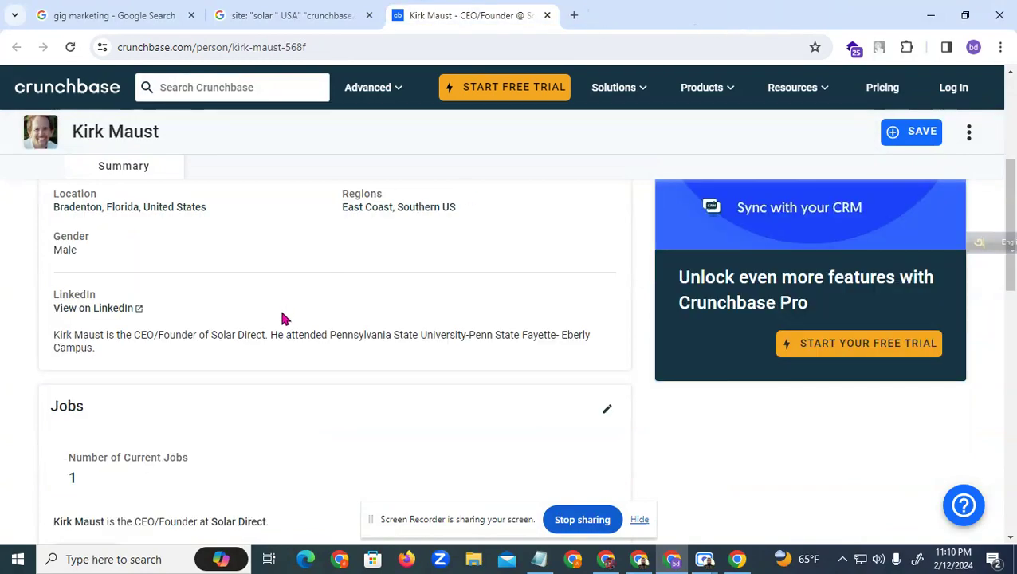
Examine the Google results of the Crunchbase solar CEO search for further founders and CEOs
scroll(283, 318, "down", 2)
left_click(335, 13)
scroll(212, 335, "down", 5)
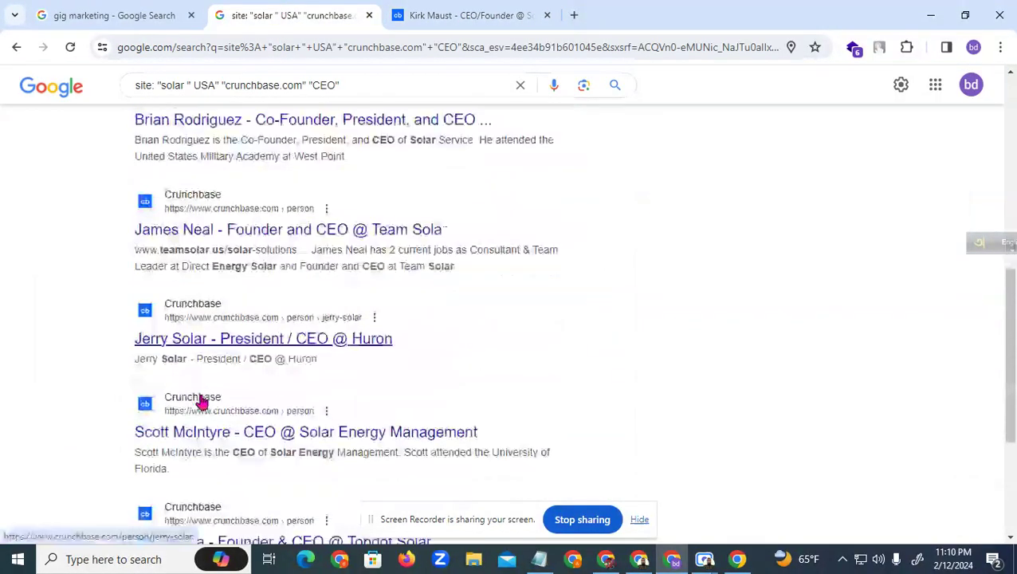
scroll(229, 394, "down", 8)
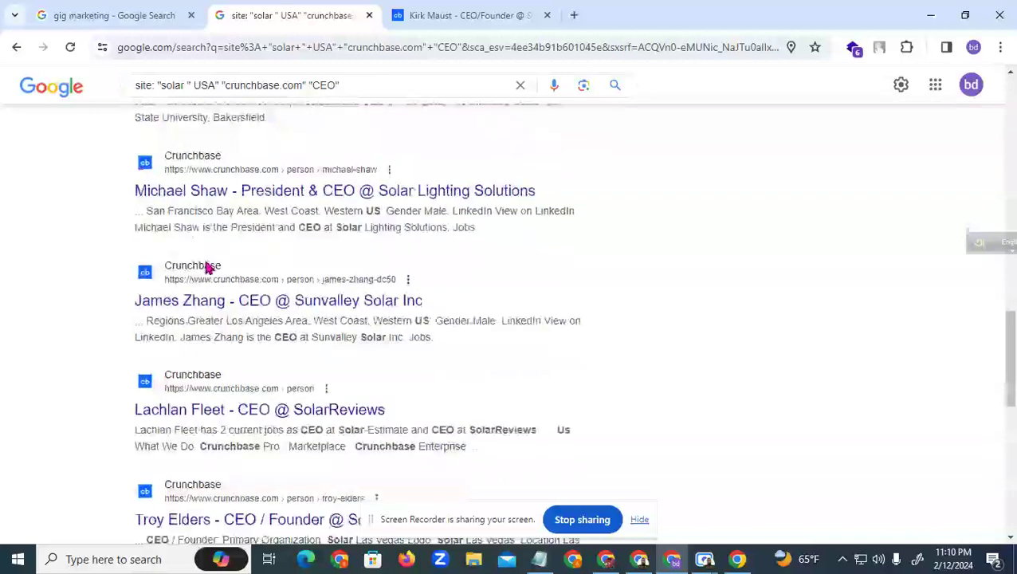
scroll(210, 271, "down", 10)
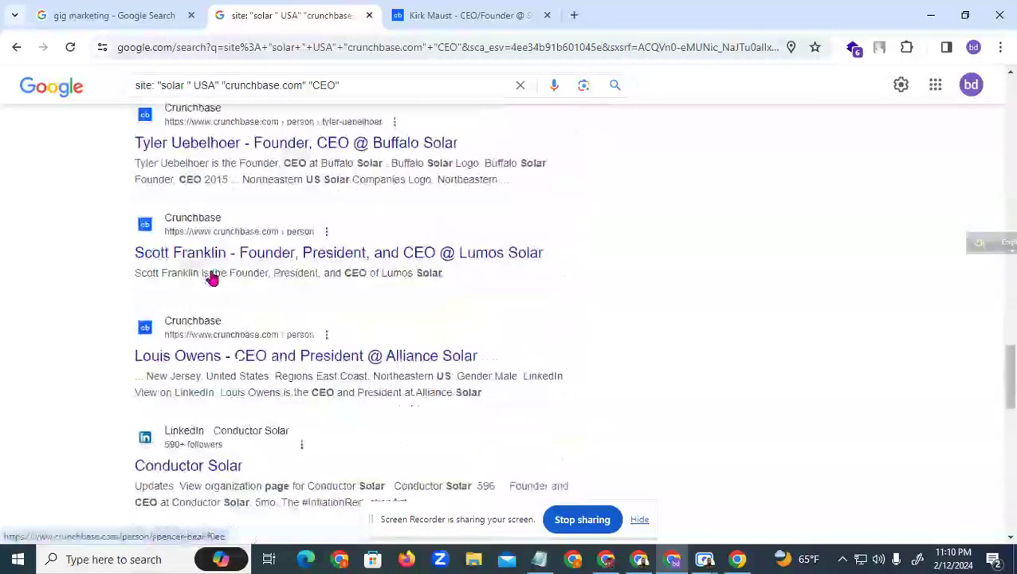
scroll(211, 275, "down", 7)
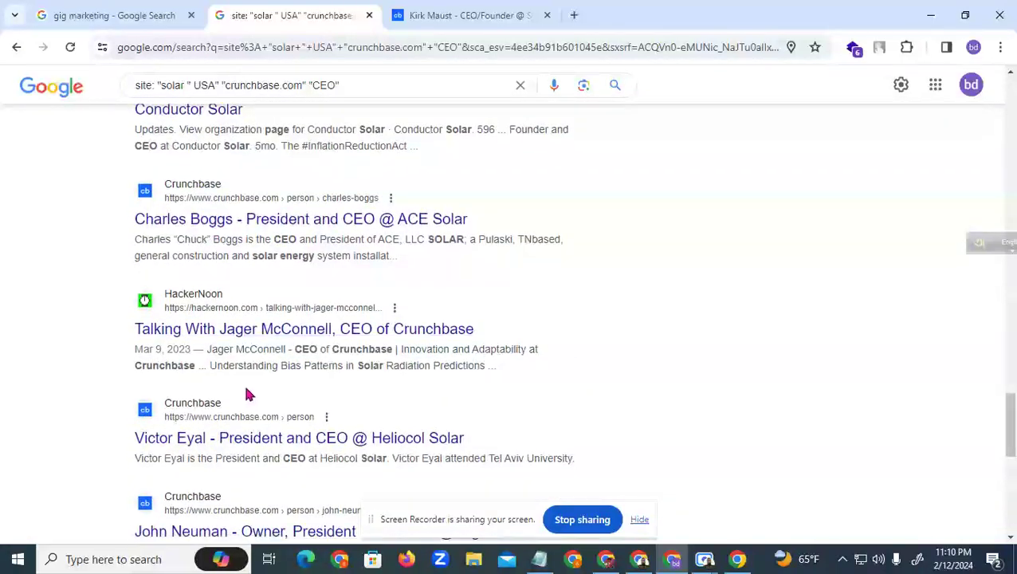
scroll(222, 259, "down", 5)
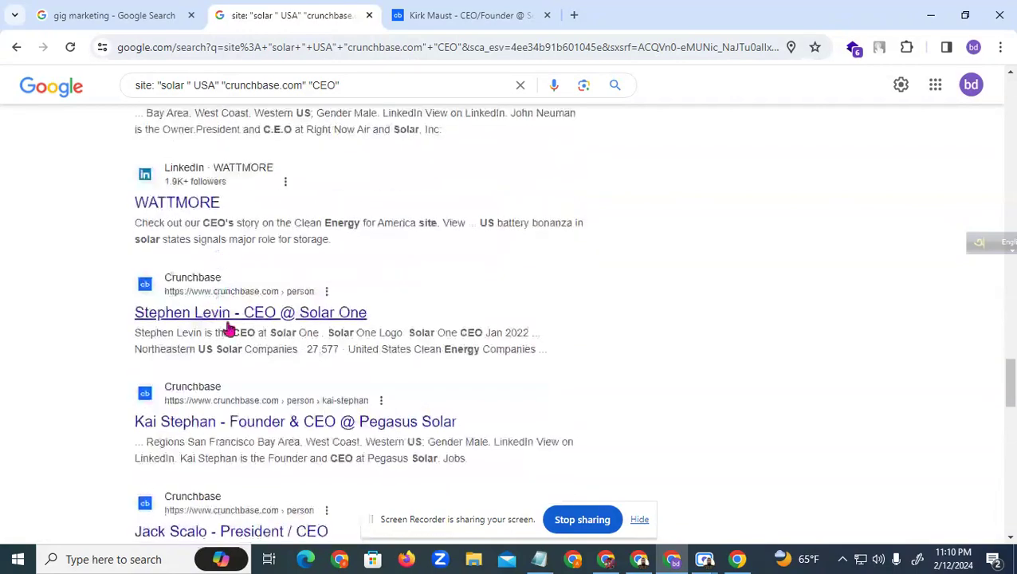
scroll(220, 311, "down", 6)
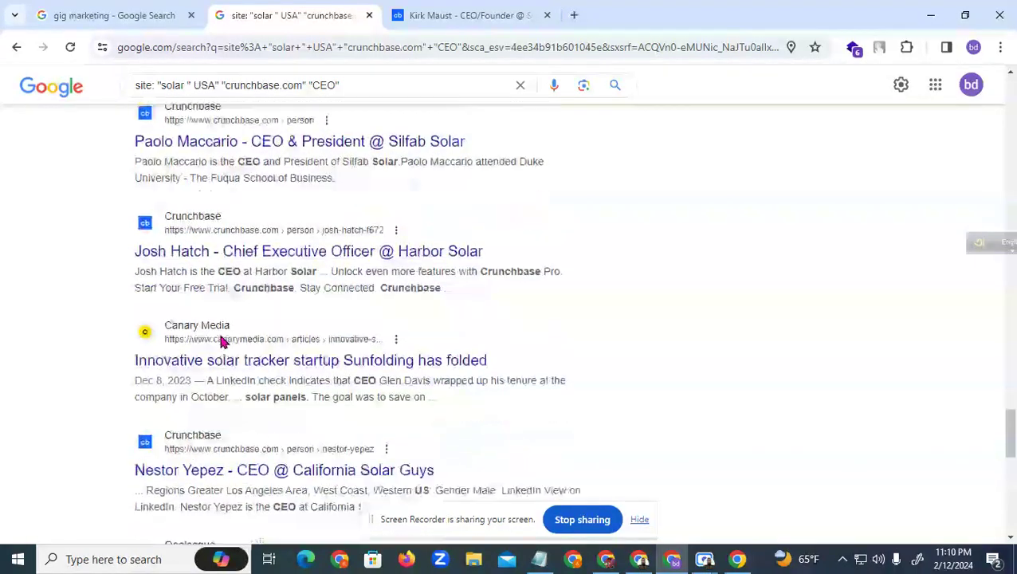
scroll(222, 342, "down", 6)
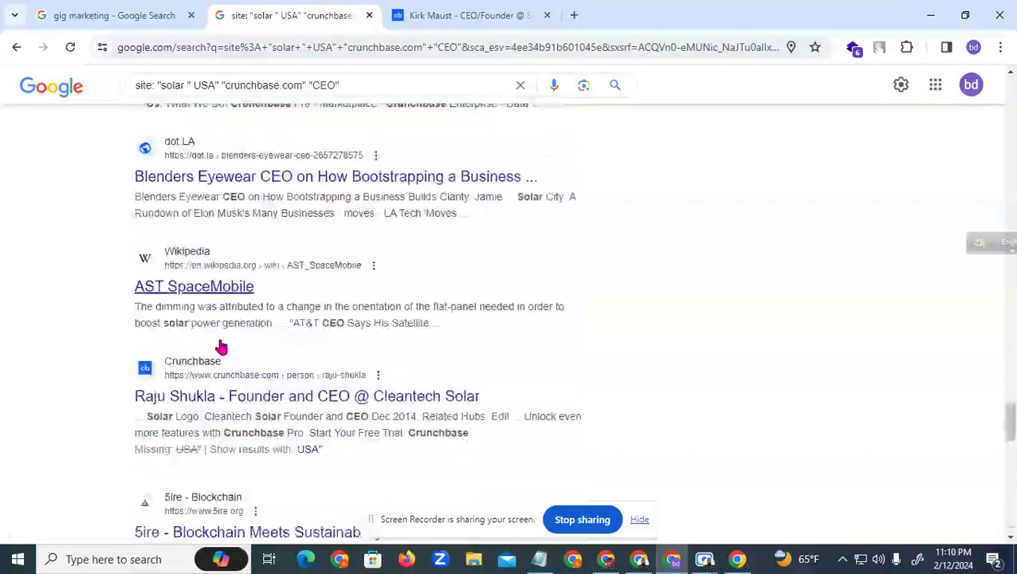
scroll(222, 347, "down", 10)
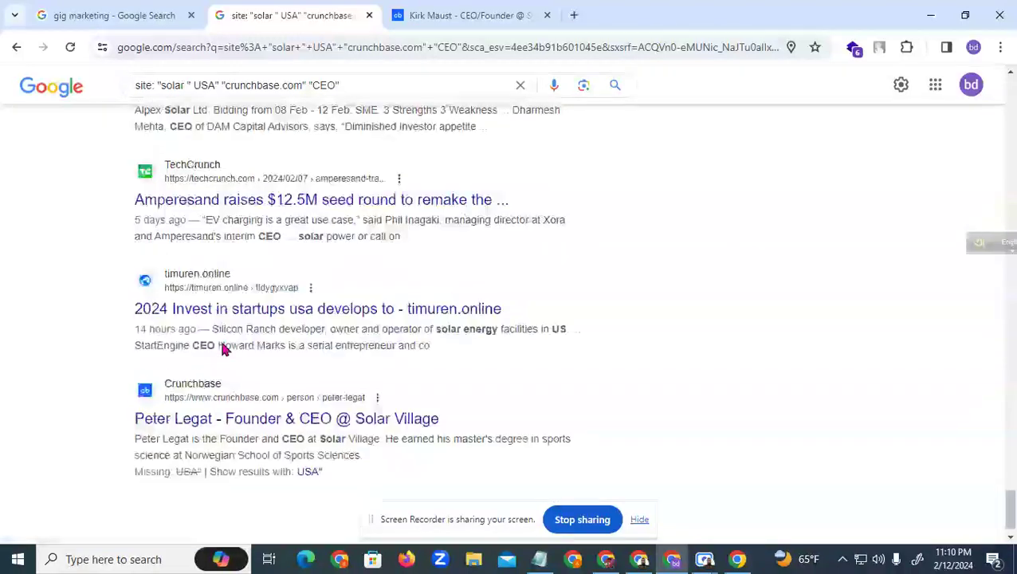
scroll(222, 348, "down", 10)
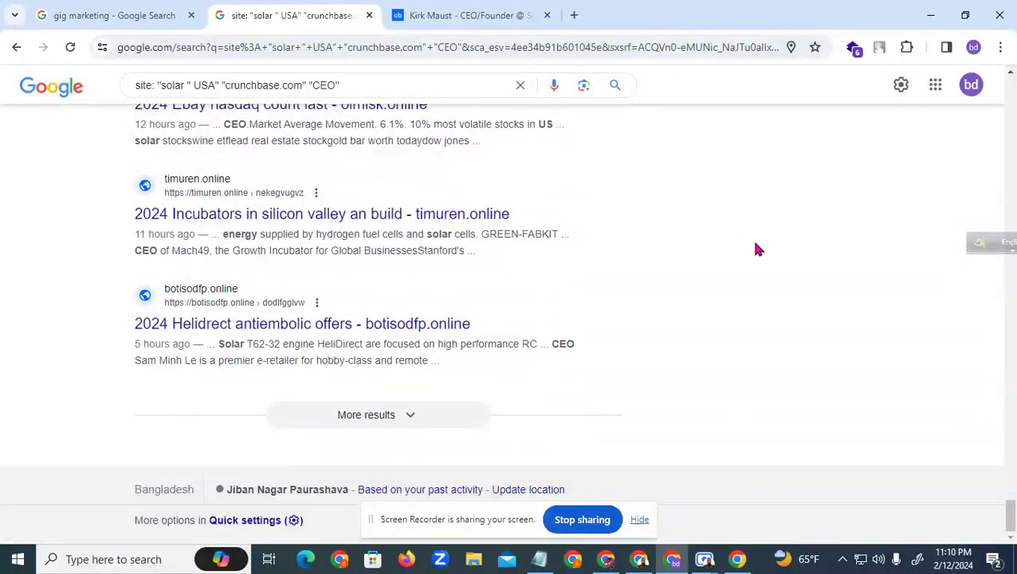
scroll(747, 247, "up", 20)
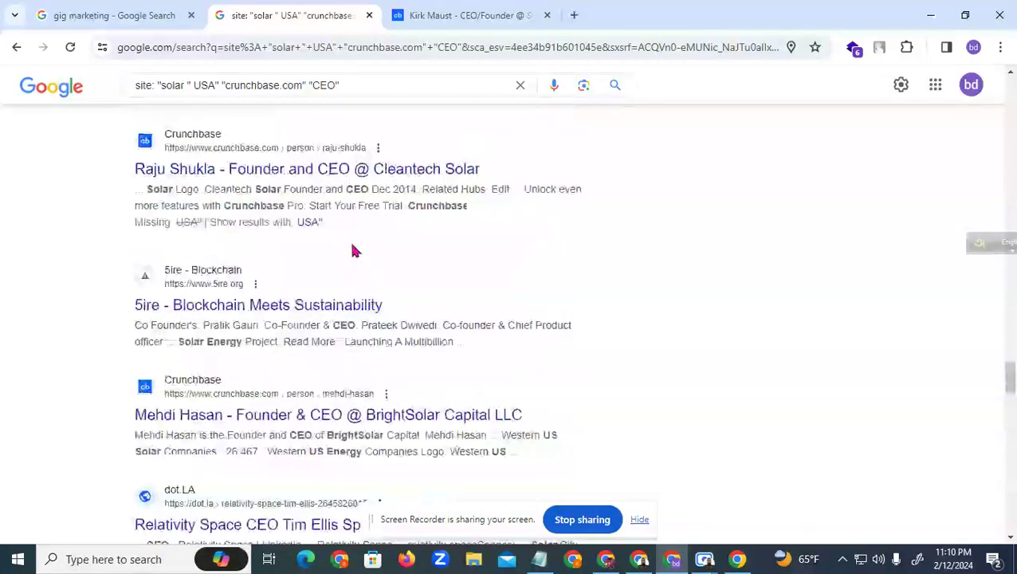
Check the installed extensions, search Google for "email extractor" in a new tab and open the first Email Extractor Chrome Web Store result
left_click(576, 15)
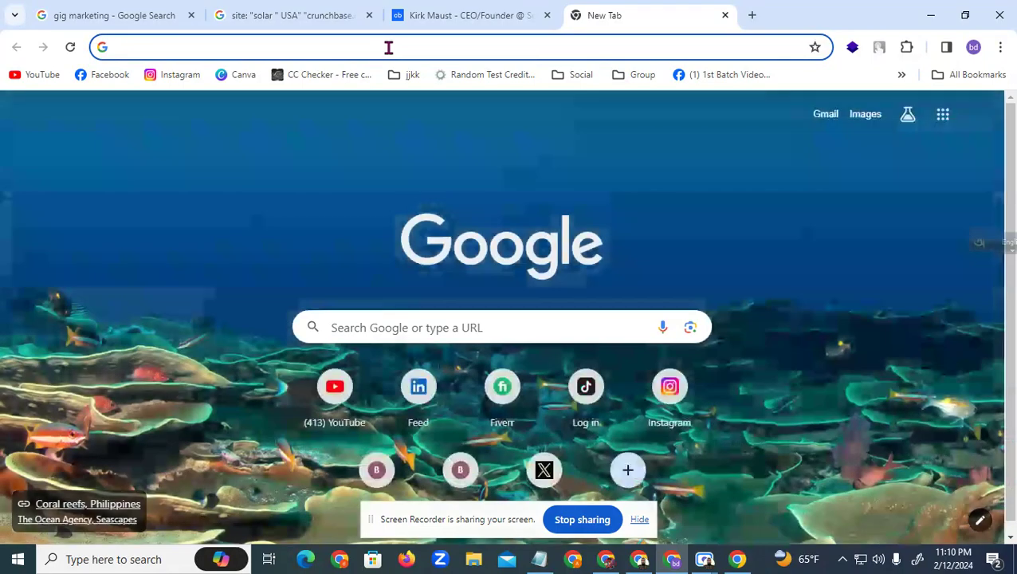
left_click(906, 47)
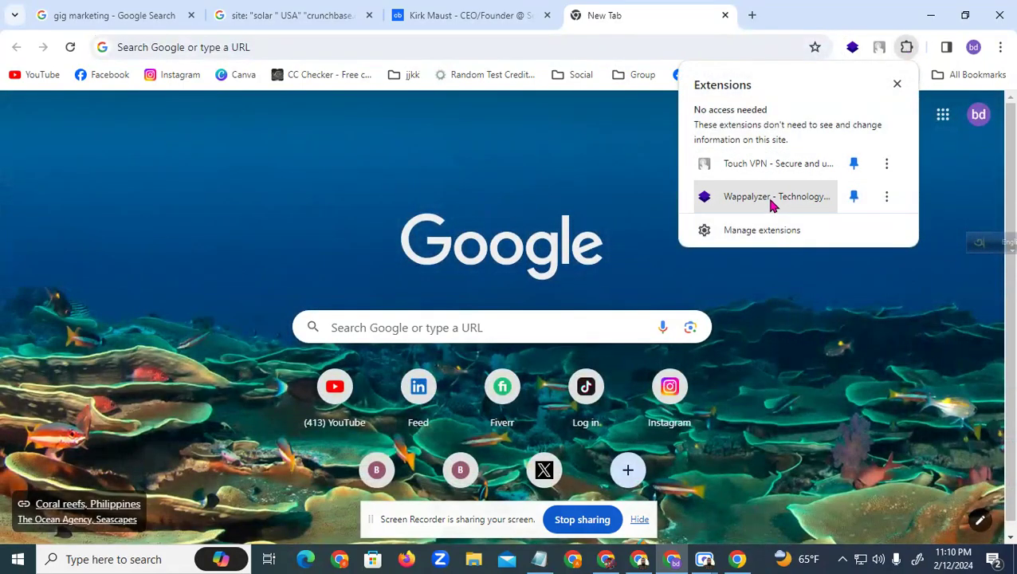
left_click(557, 51)
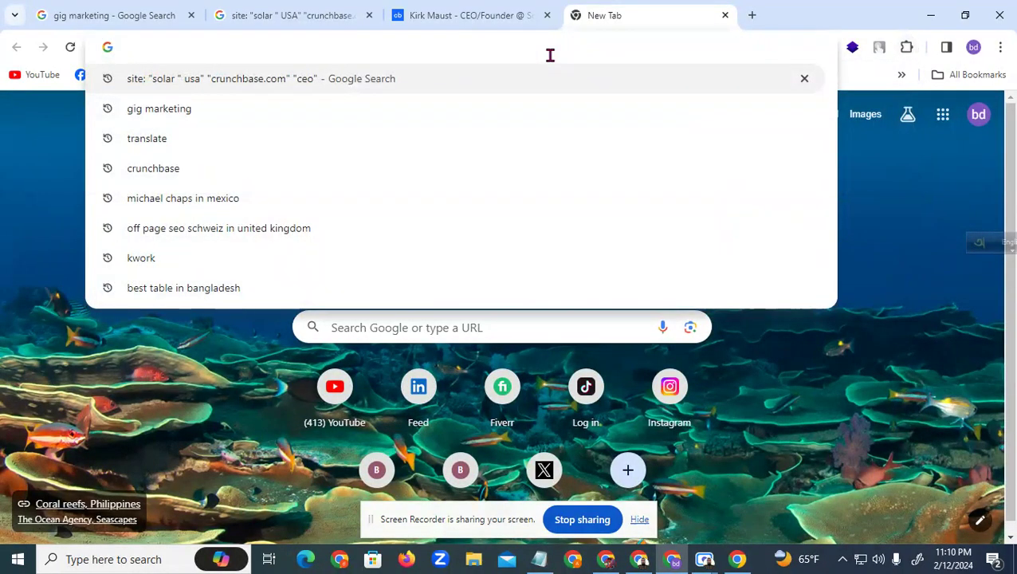
type("email")
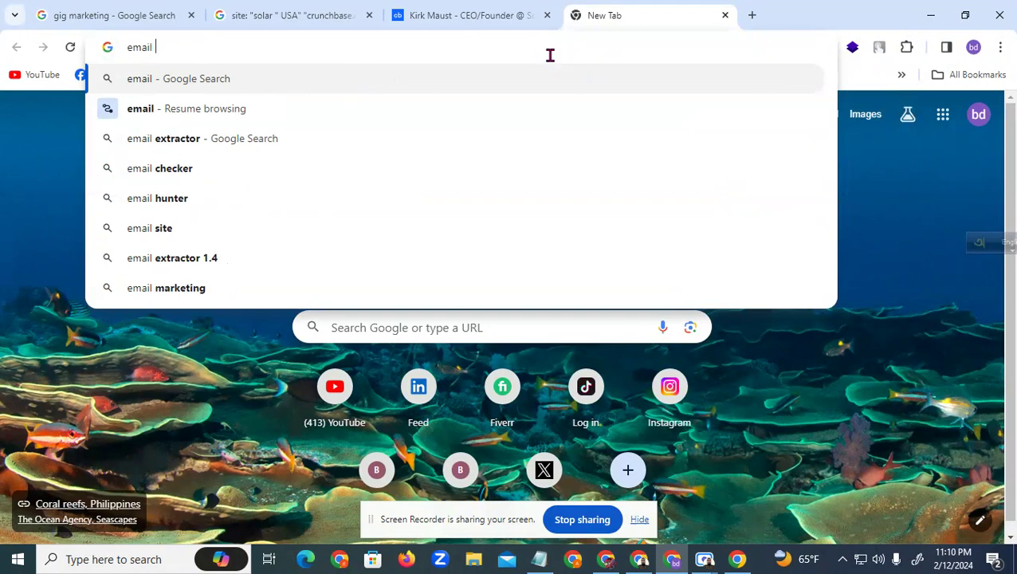
left_click(195, 140)
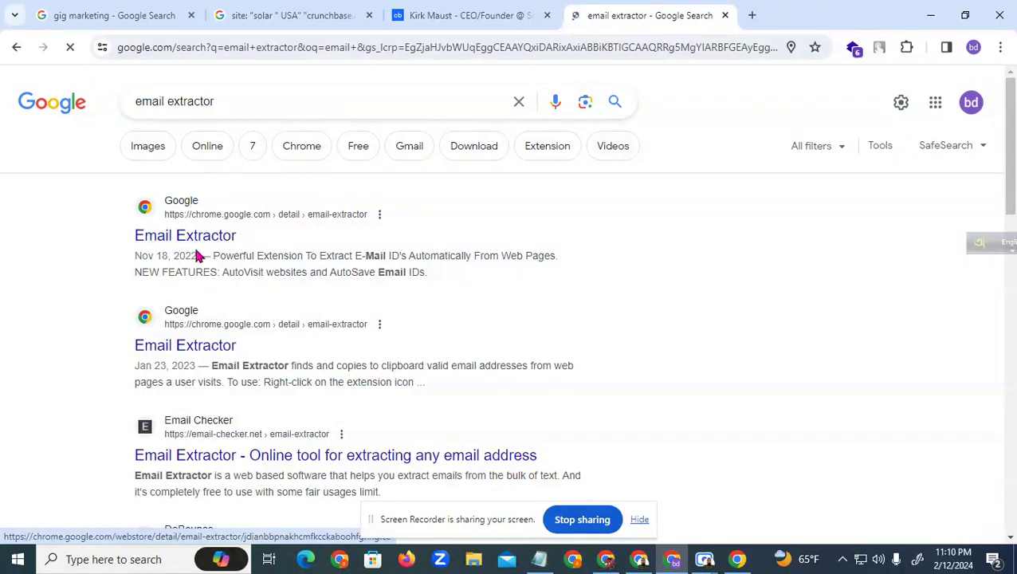
left_click(184, 249)
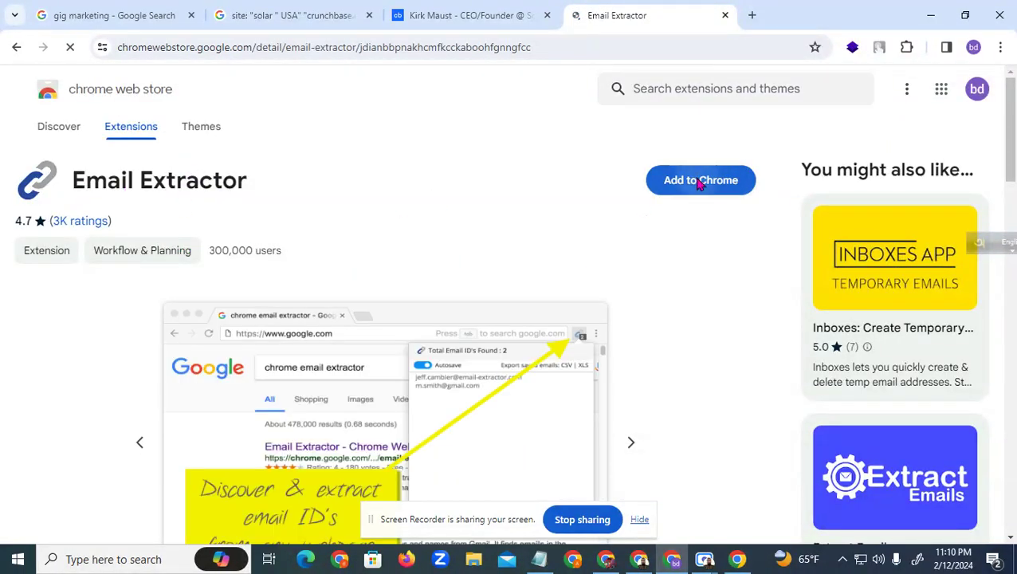
Add the Email Extractor extension to Chrome and pin it to the toolbar
left_click(699, 182)
left_click(573, 182)
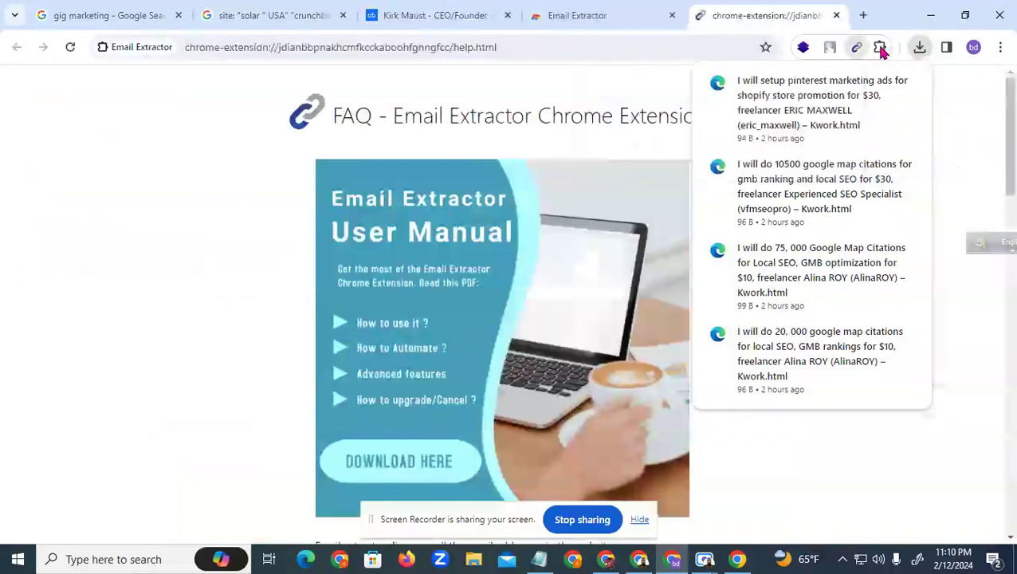
left_click(880, 48)
left_click(827, 163)
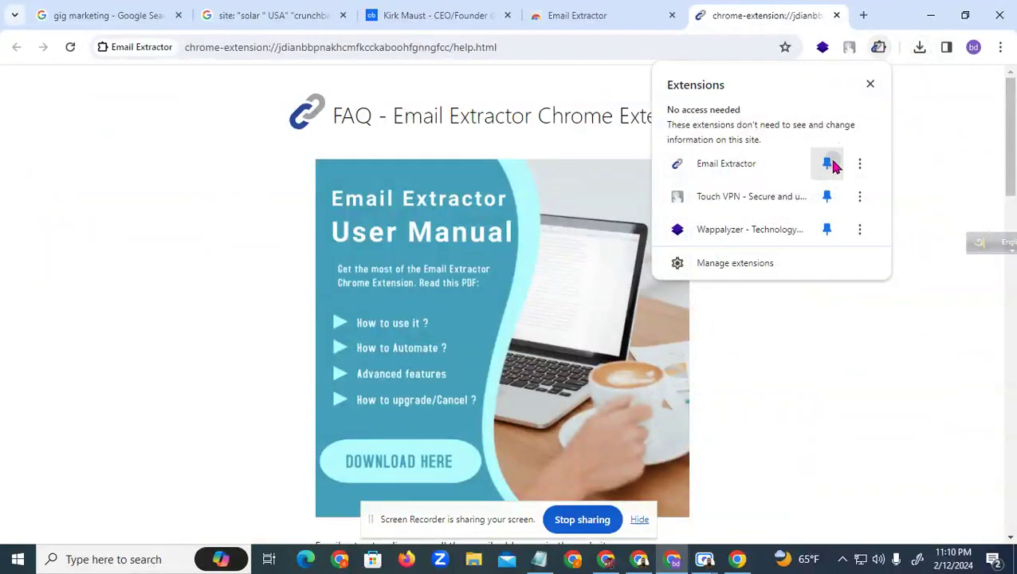
Rerun the Google search for solar CEOs on Crunchbase and view the e-mail addresses Email Extractor collects from the results
left_click(486, 24)
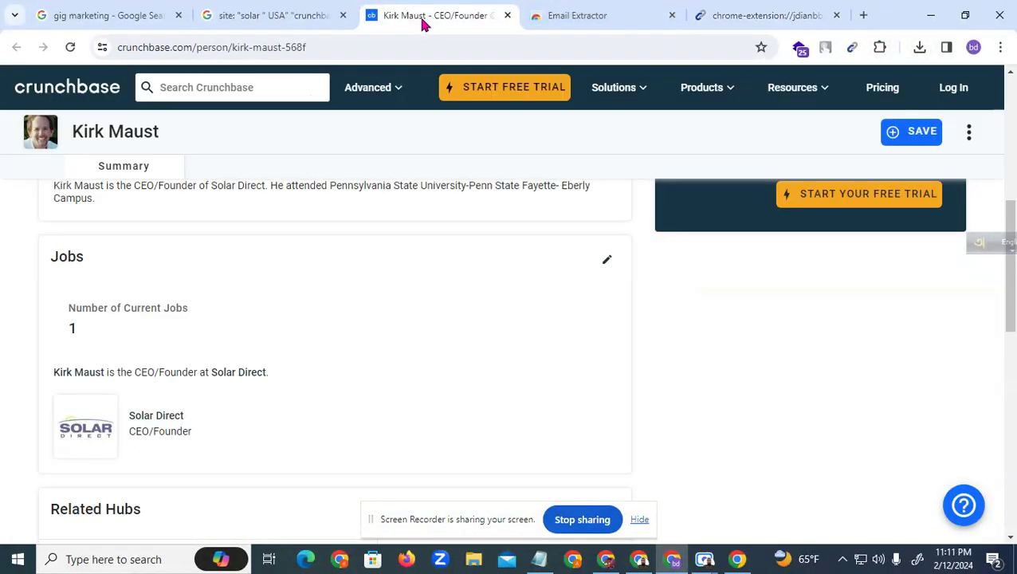
left_click(258, 27)
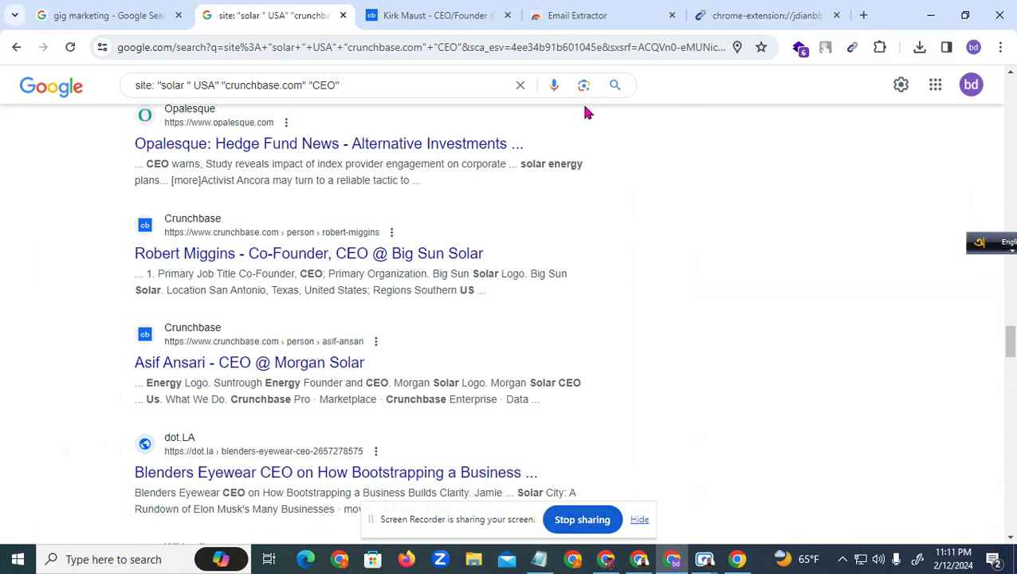
left_click(615, 85)
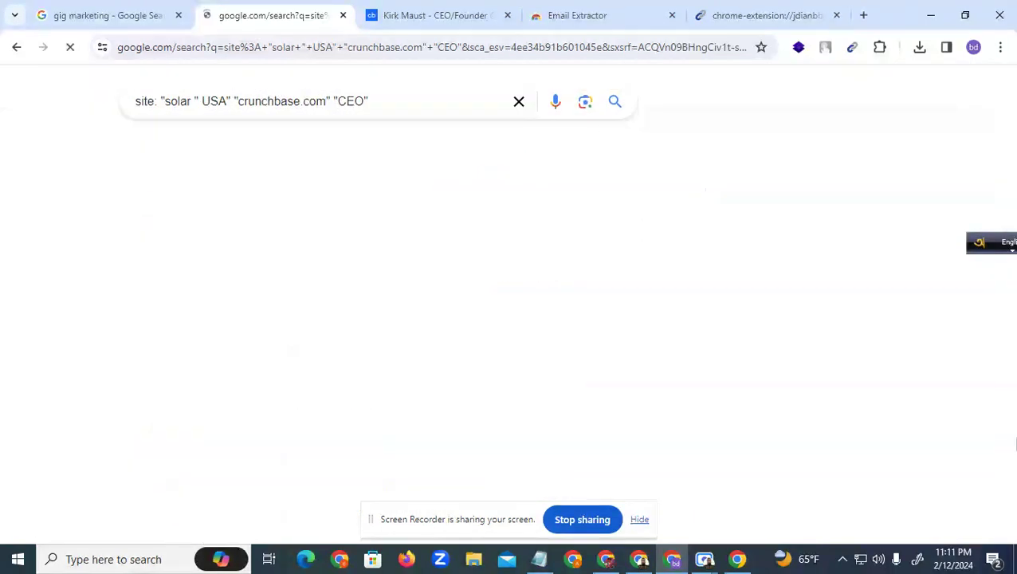
left_click(856, 49)
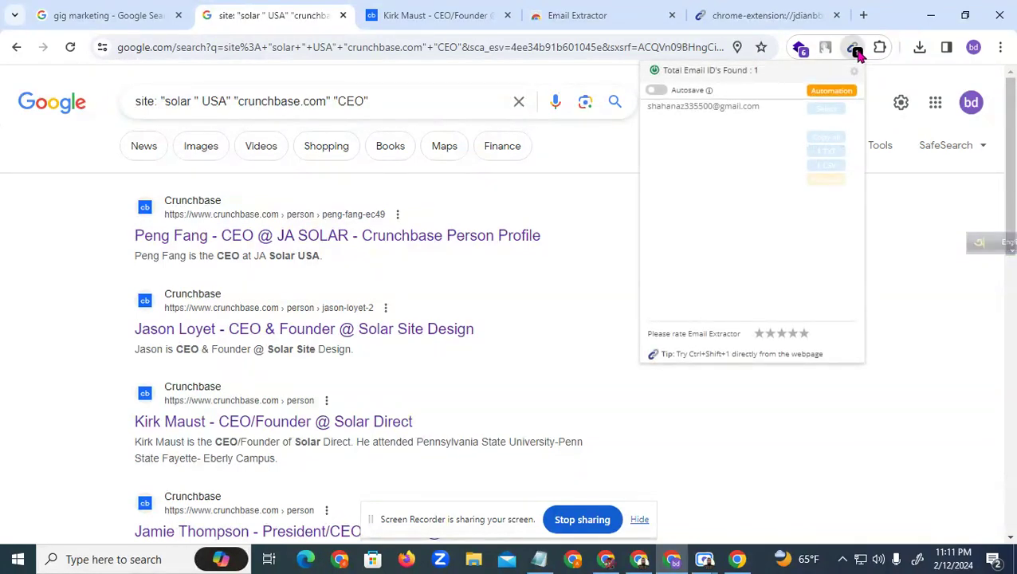
left_click(855, 50)
left_click(855, 49)
left_click(855, 49)
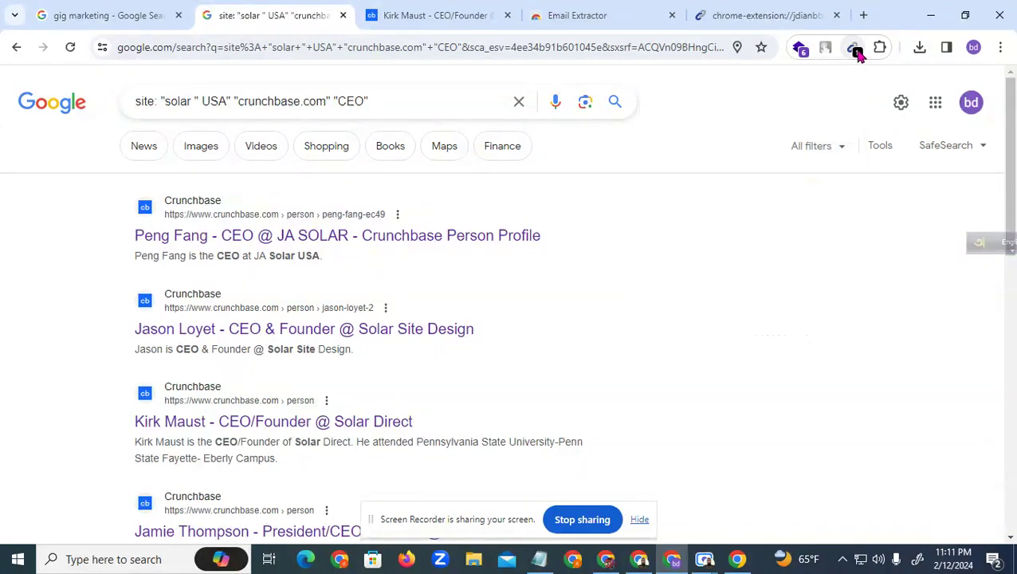
Repeat the solar CEO search, recheck the Email Extractor list and reload the results page
left_click(387, 110)
left_click(615, 102)
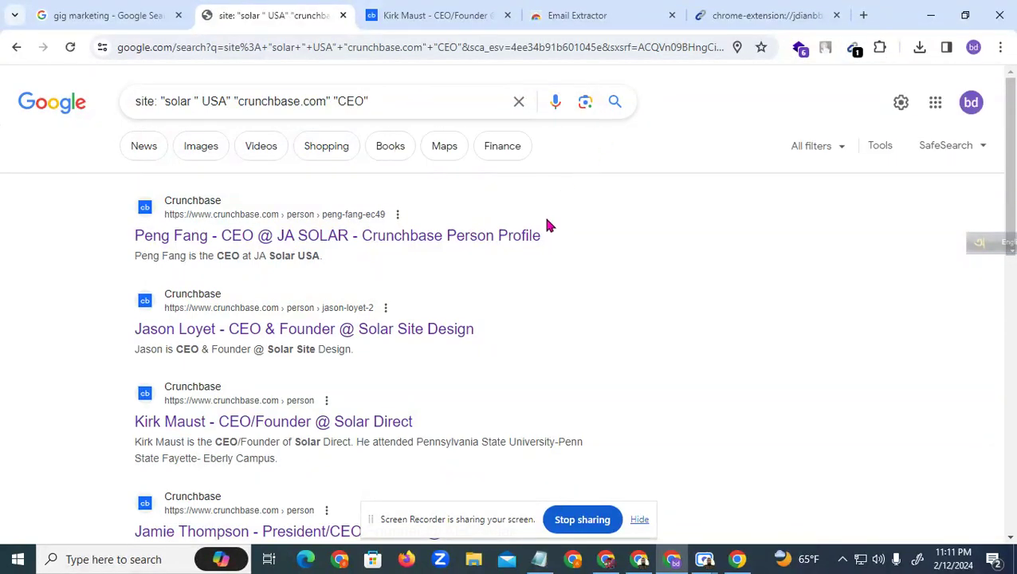
left_click(860, 54)
left_click(859, 55)
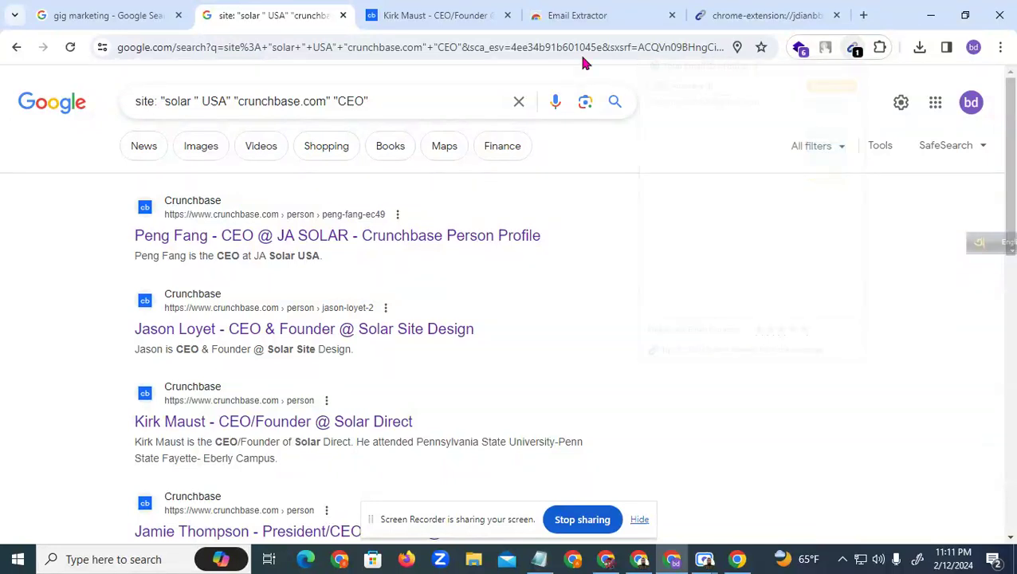
left_click(72, 50)
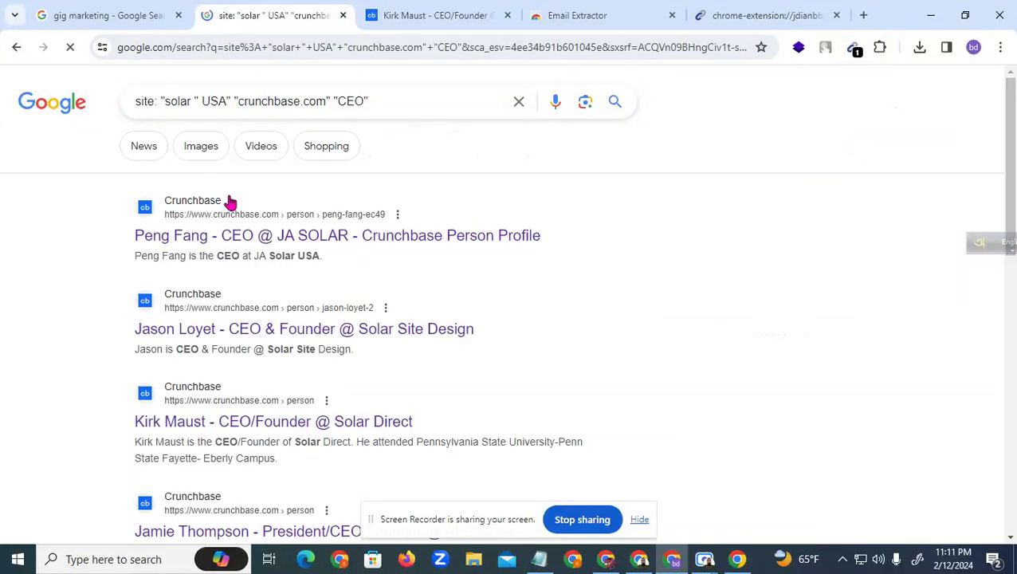
View Email Extractor's list for the solar CEO results and close the extension's upgrade page and FAQ page
left_click(855, 49)
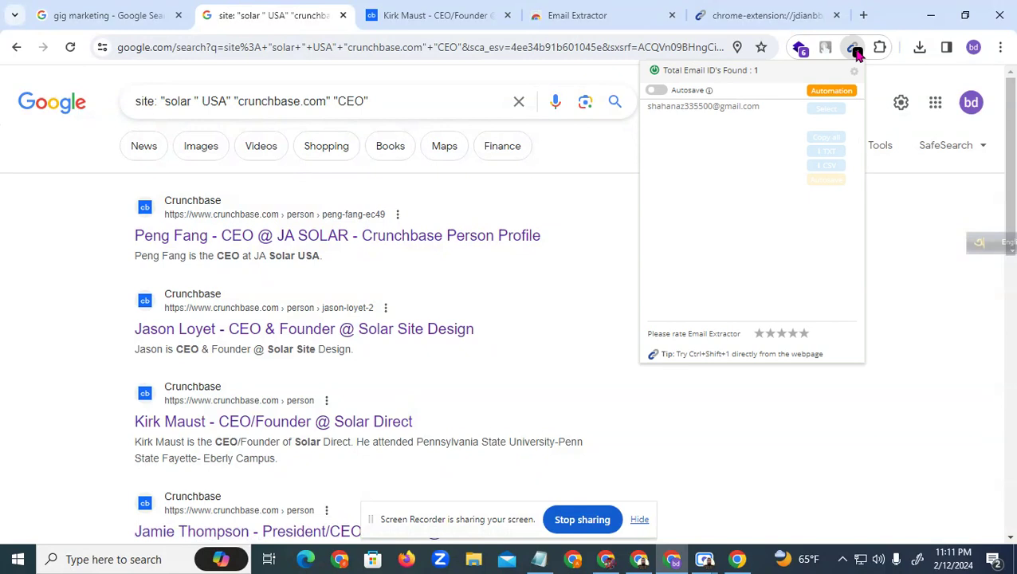
left_click(854, 49)
left_click(855, 49)
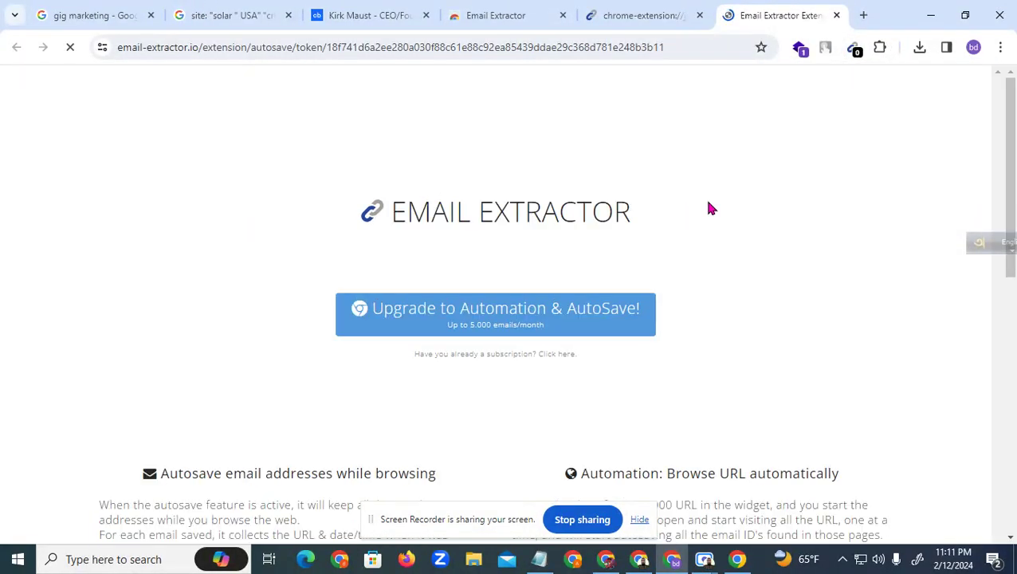
left_click(836, 15)
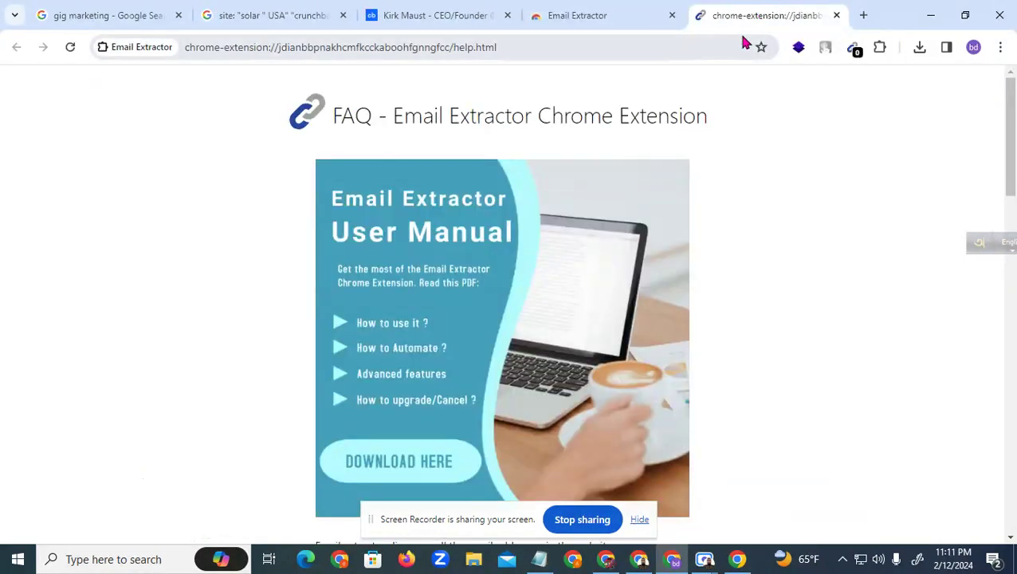
left_click(836, 16)
Return to the solar CEO search results, reload them and recheck the e-mail addresses collected by Email Extractor
left_click(280, 16)
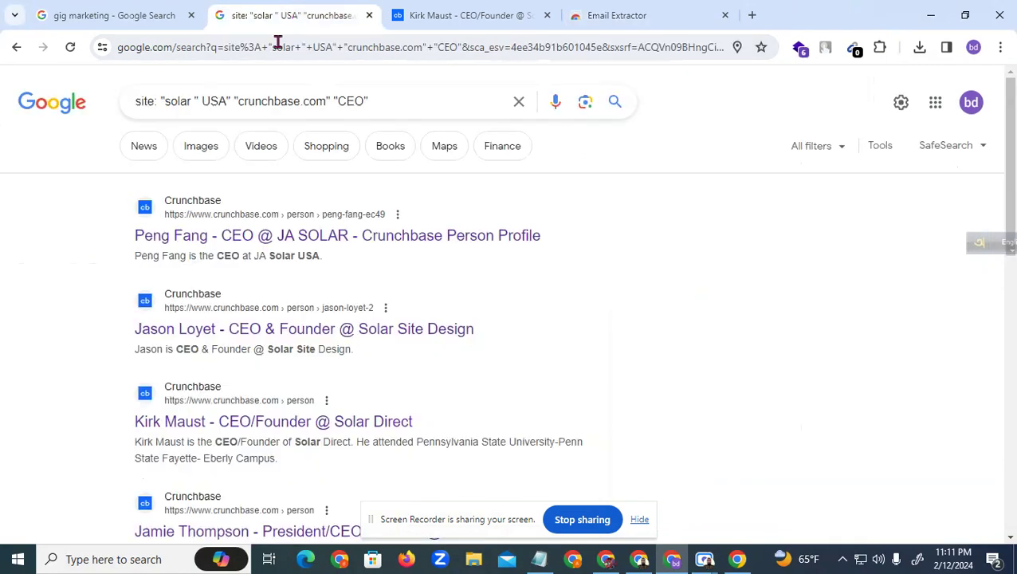
left_click(71, 48)
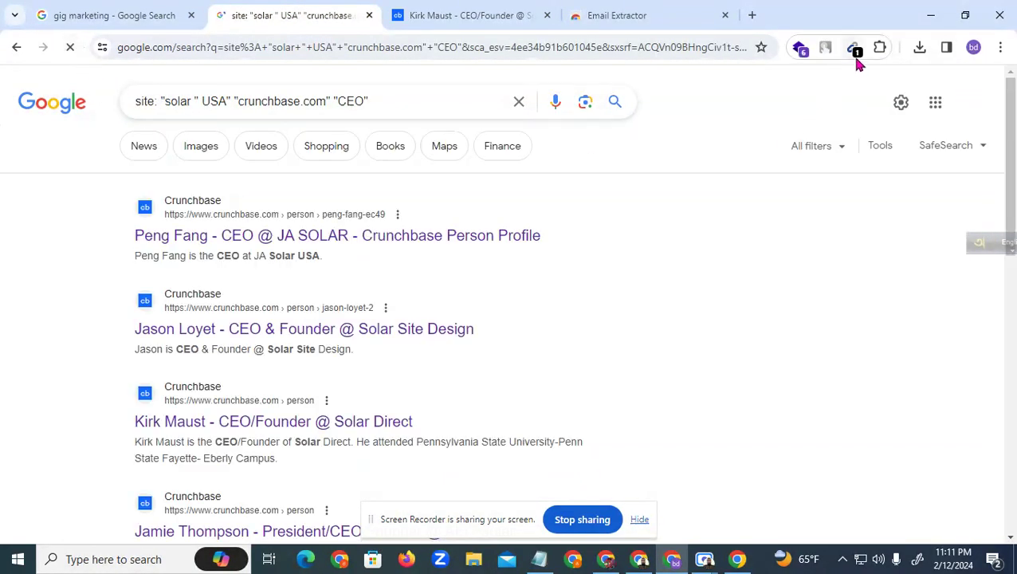
left_click(855, 51)
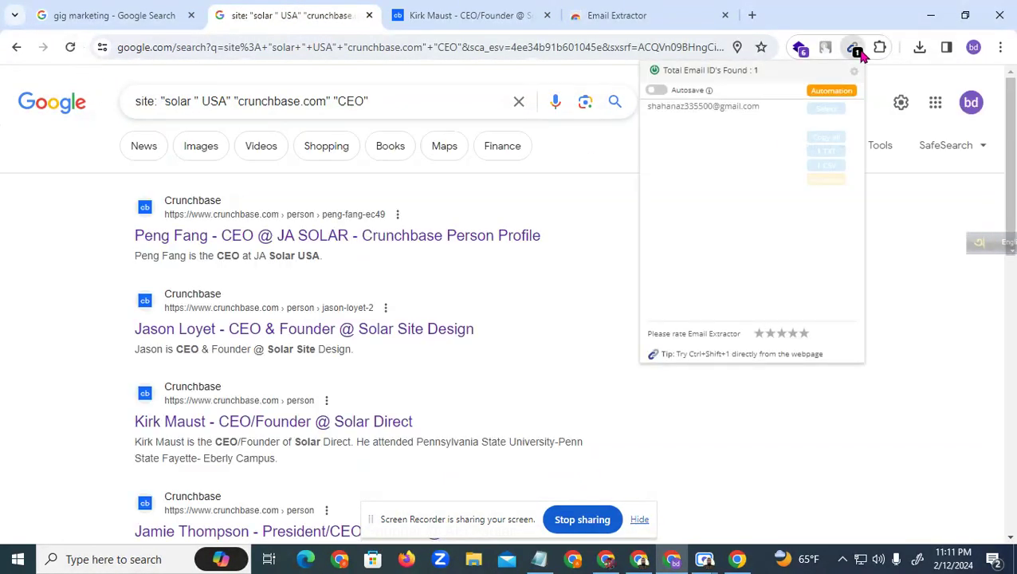
left_click(855, 51)
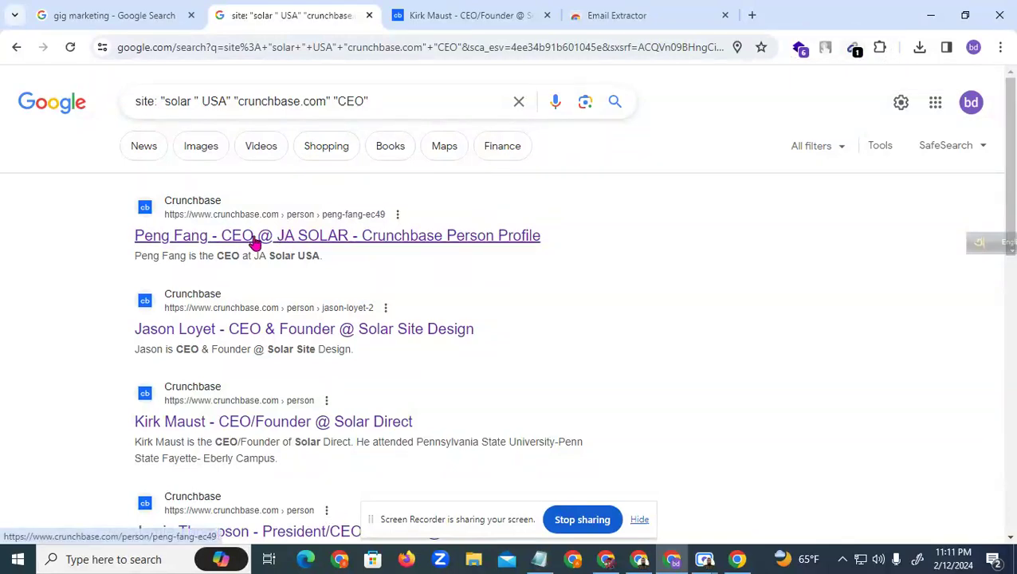
Reload the Crunchbase profile of Solar Direct's CEO/Founder and examine the e-mail addresses Email Extractor collects there
left_click(485, 12)
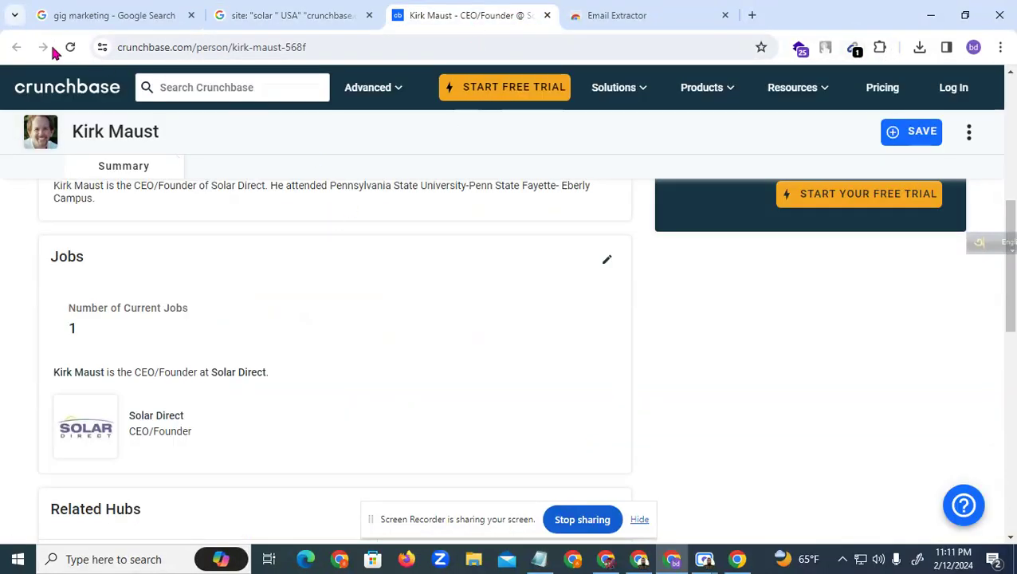
left_click(71, 49)
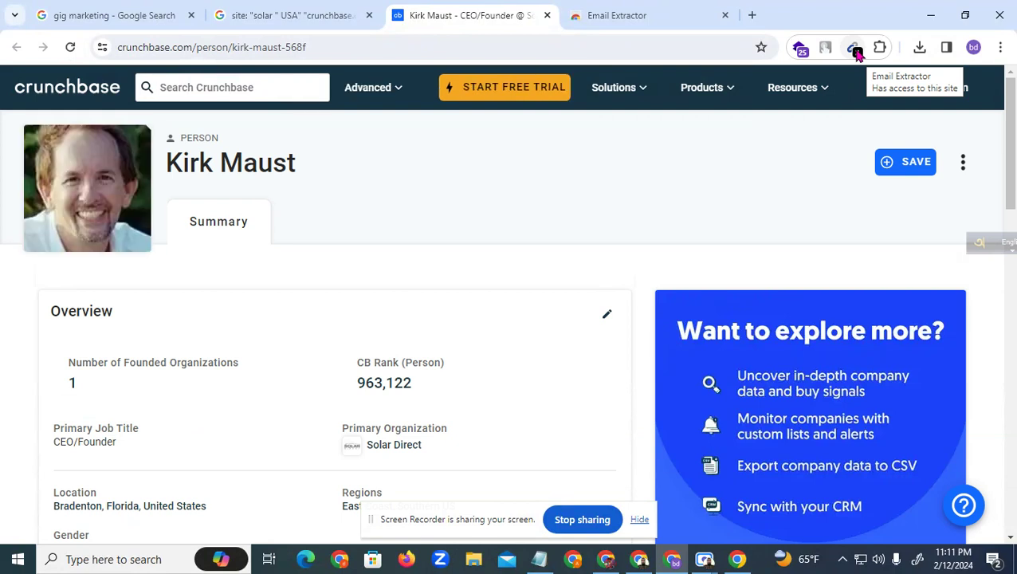
left_click(854, 50)
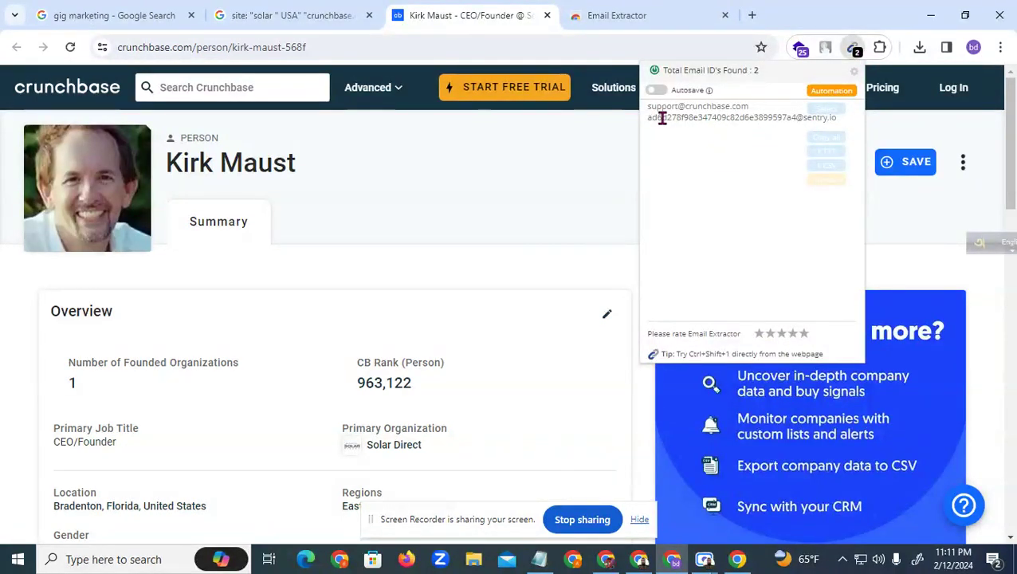
left_click_drag(654, 118, 761, 119)
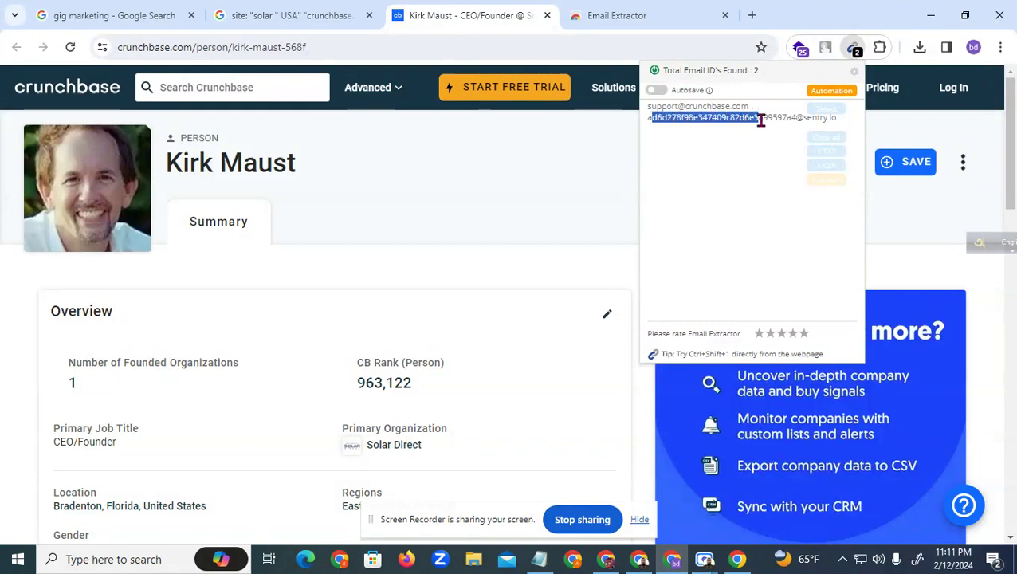
left_click(729, 157)
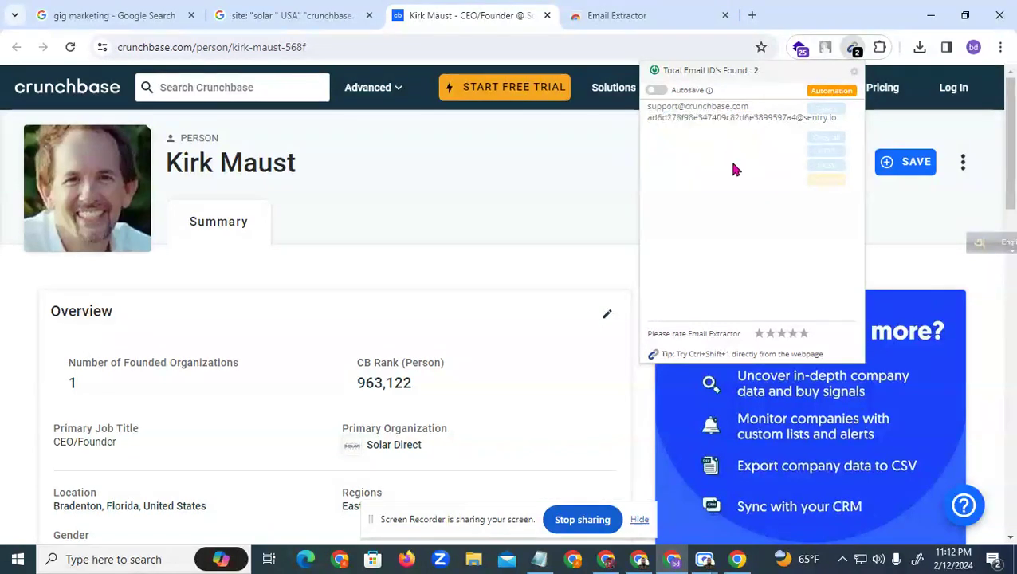
Open the Solar Site Design CEO's Crunchbase profile in a new tab, view its Email Extractor list and close the profile
left_click(325, 16)
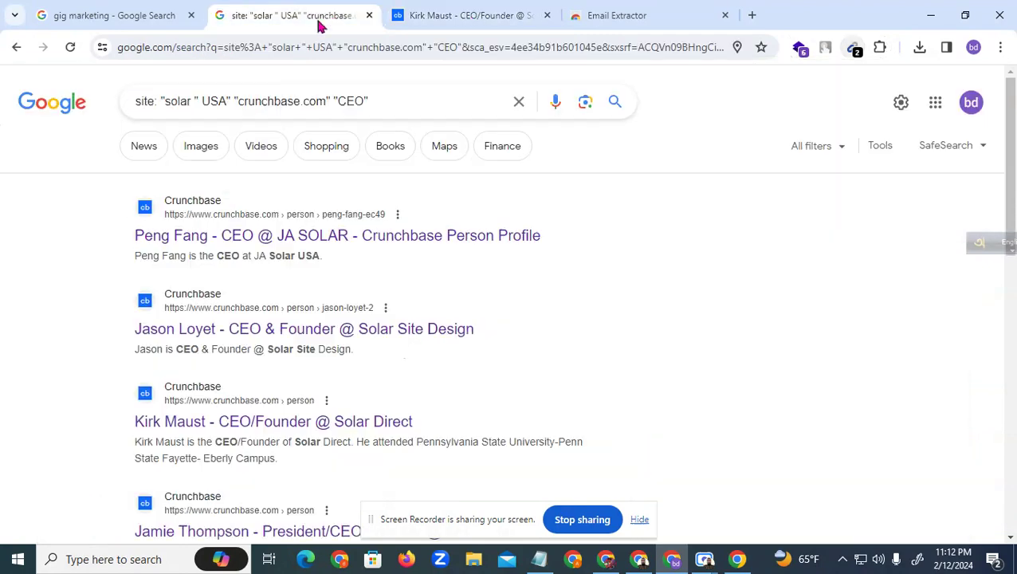
scroll(246, 306, "down", 1)
right_click(248, 261)
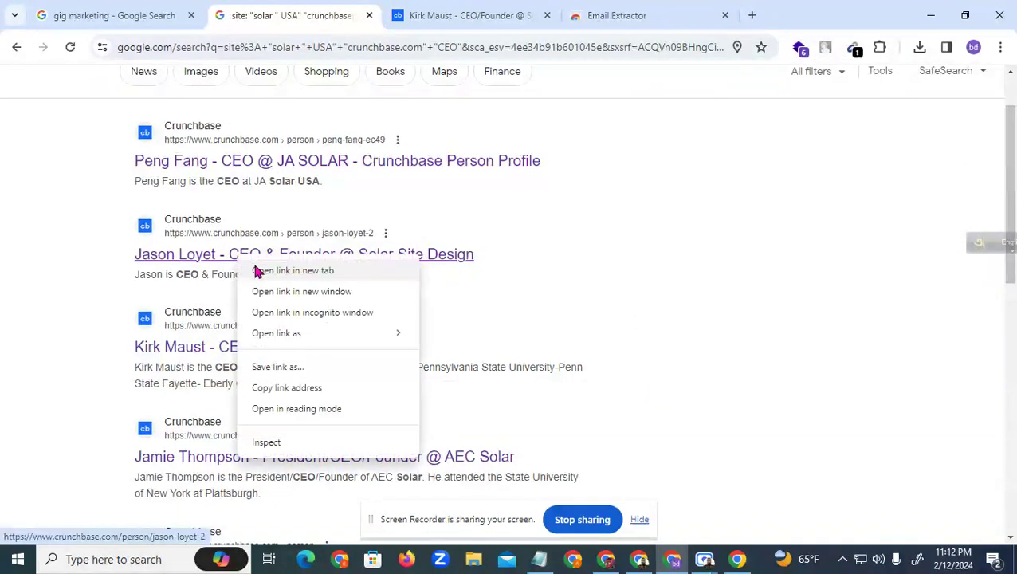
left_click(267, 270)
left_click(478, 18)
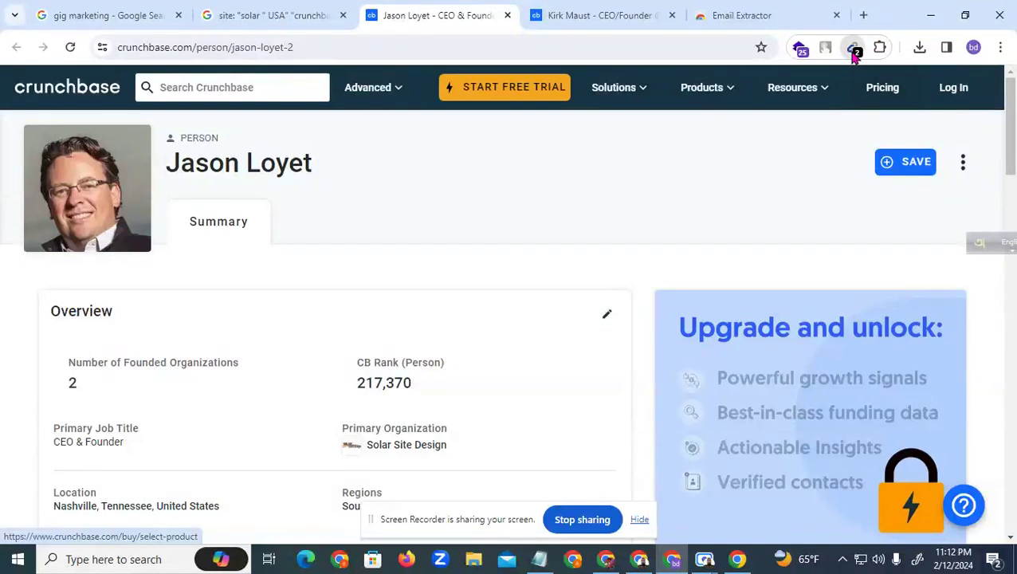
left_click(854, 51)
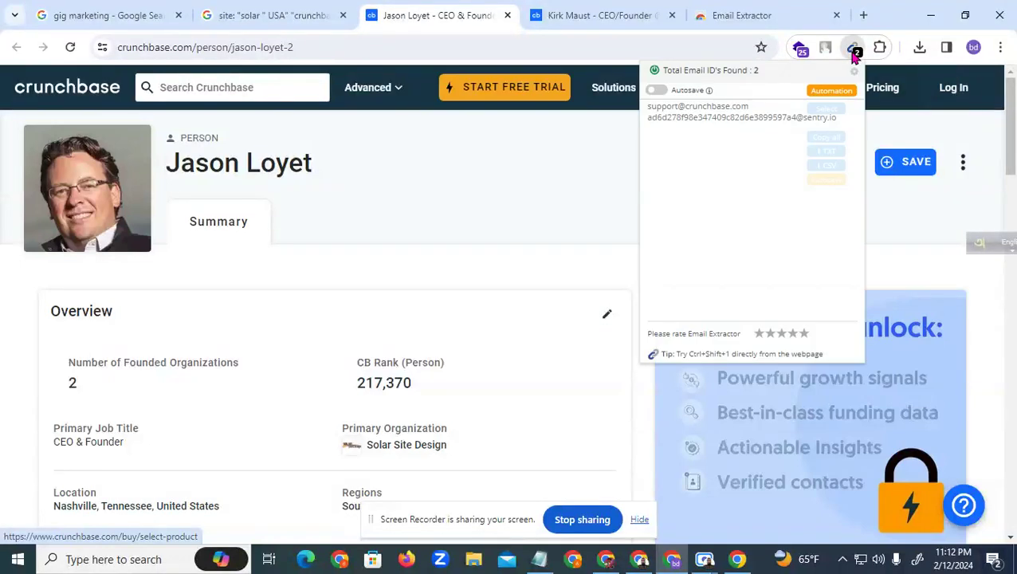
left_click(853, 51)
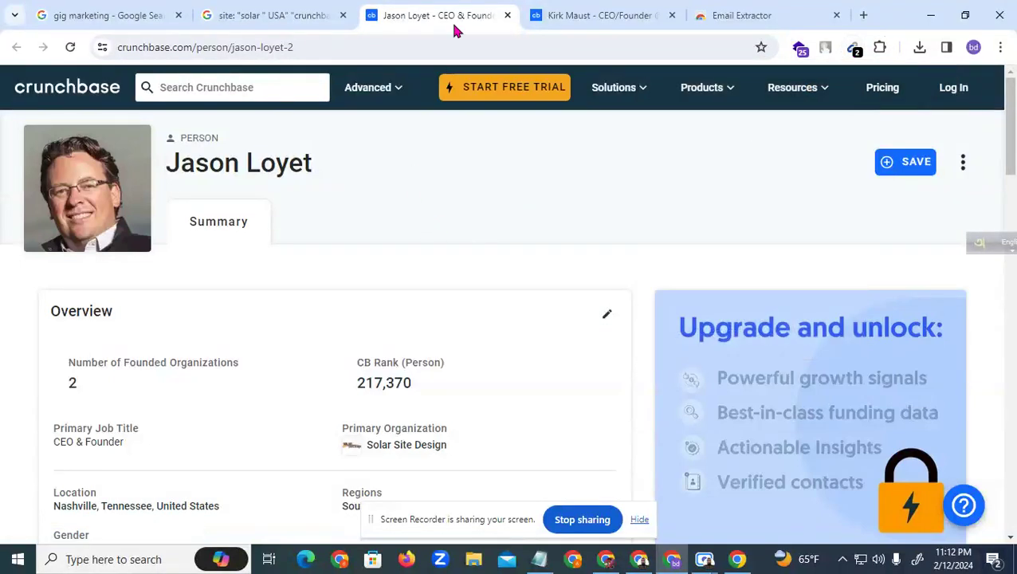
left_click(507, 15)
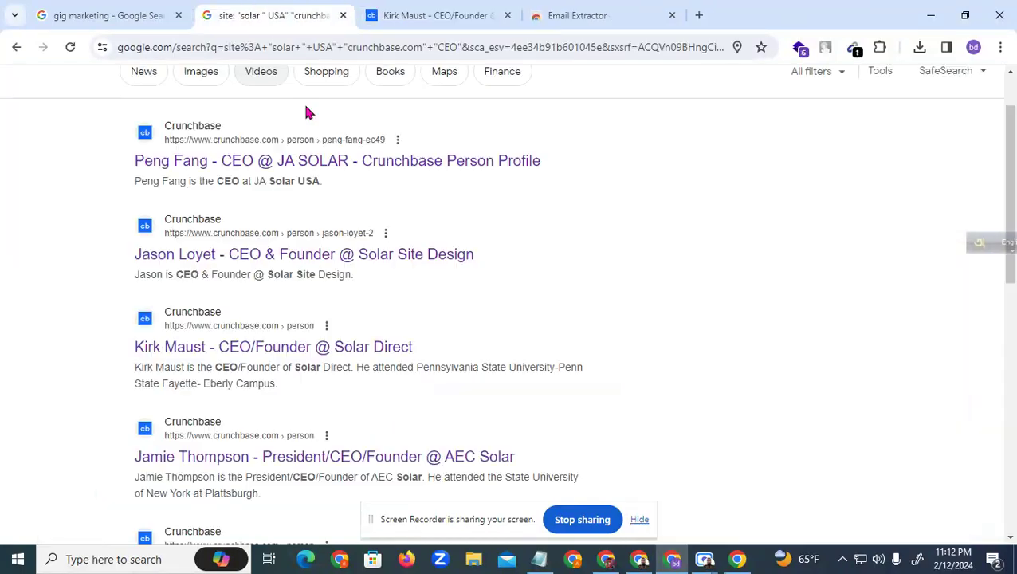
Return to Email Extractor's Chrome Web Store page and remove the extension from Chrome
scroll(368, 308, "down", 1)
scroll(364, 302, "up", 2)
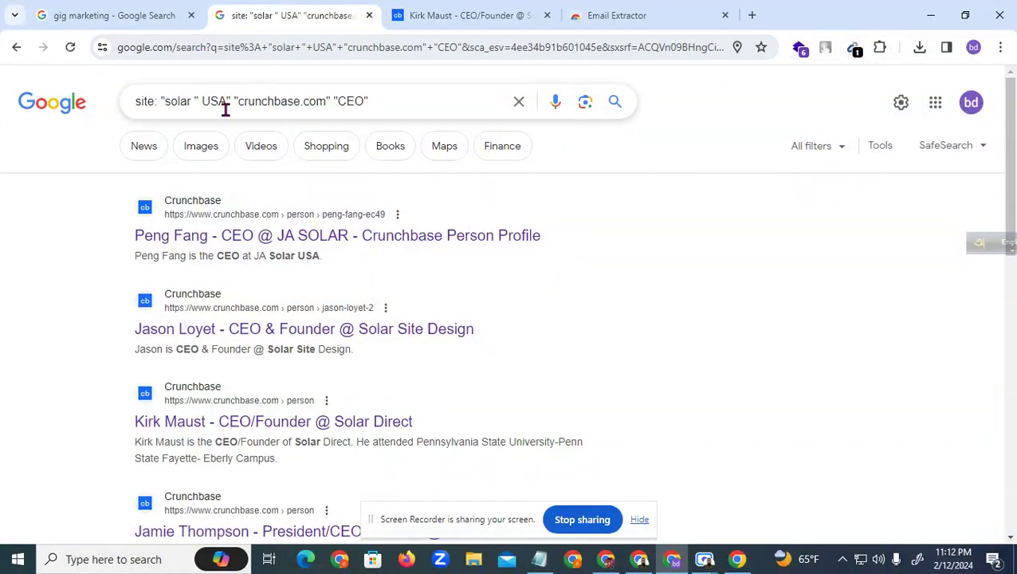
left_click(297, 47)
left_click(685, 13)
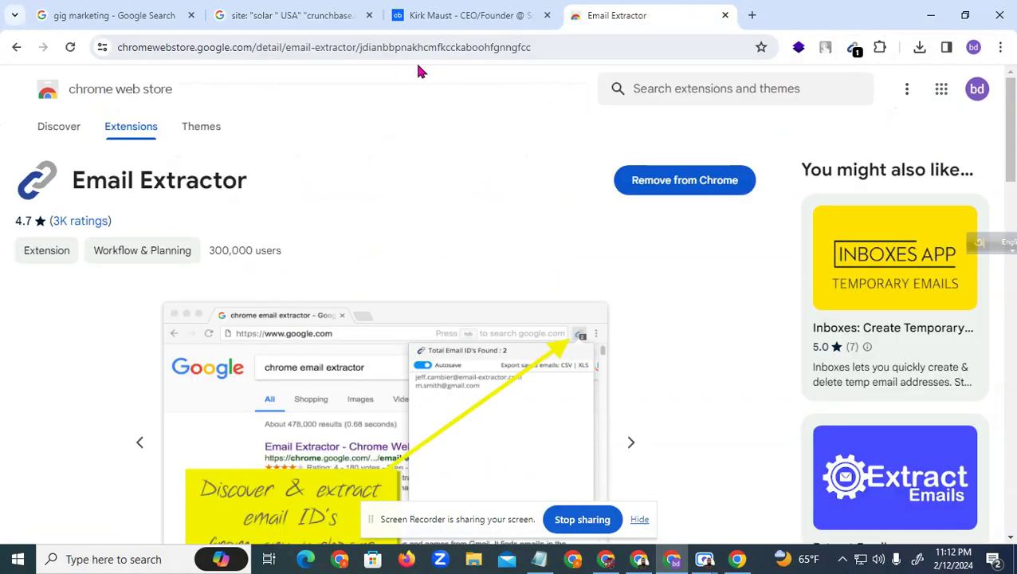
left_click(397, 46)
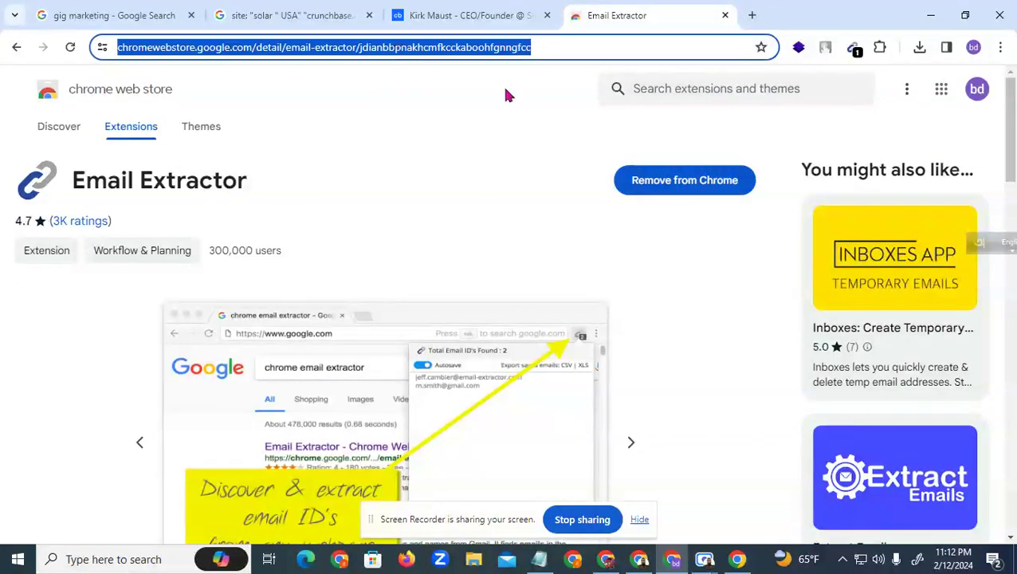
left_click(686, 180)
left_click(753, 170)
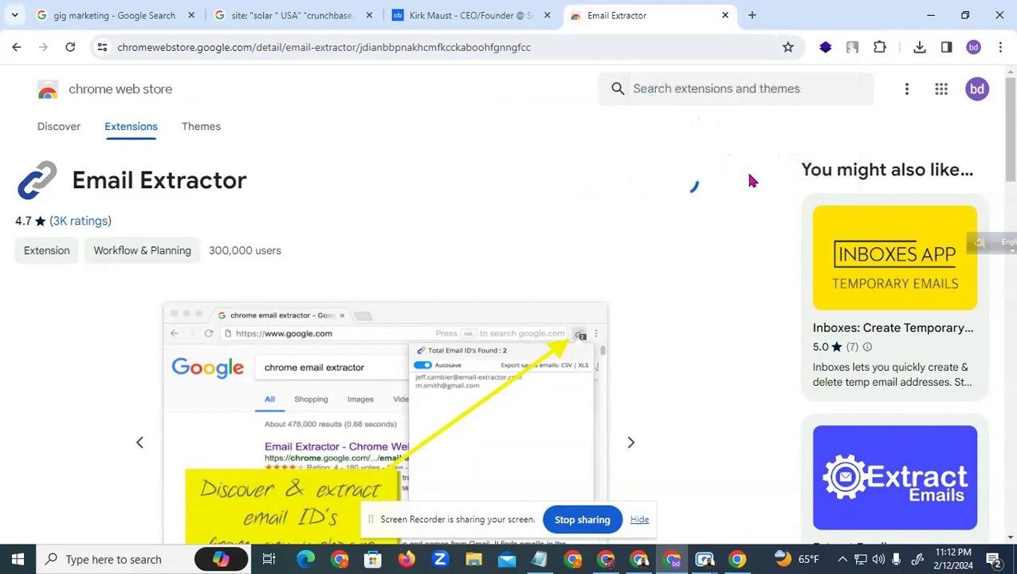
Search Google for "email extractor" and open the second Email Extractor Chrome Web Store result
left_click(351, 48)
type("e")
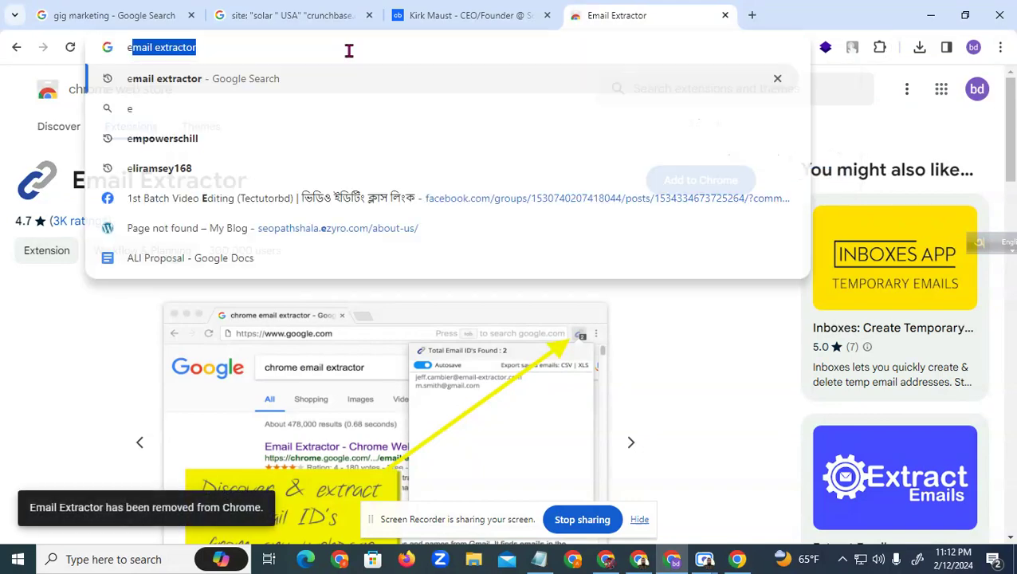
type("mail")
key("Return")
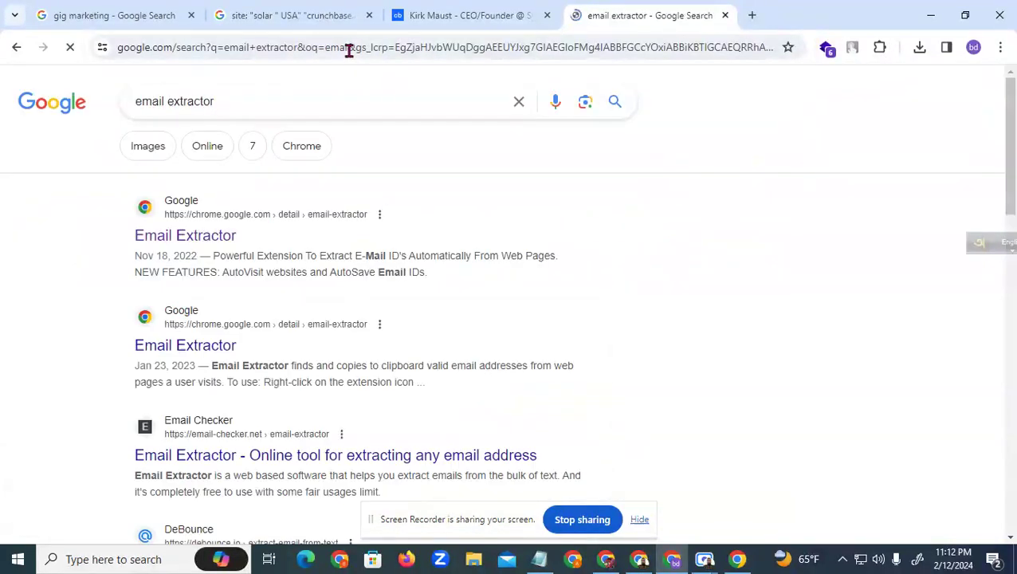
left_click(226, 347)
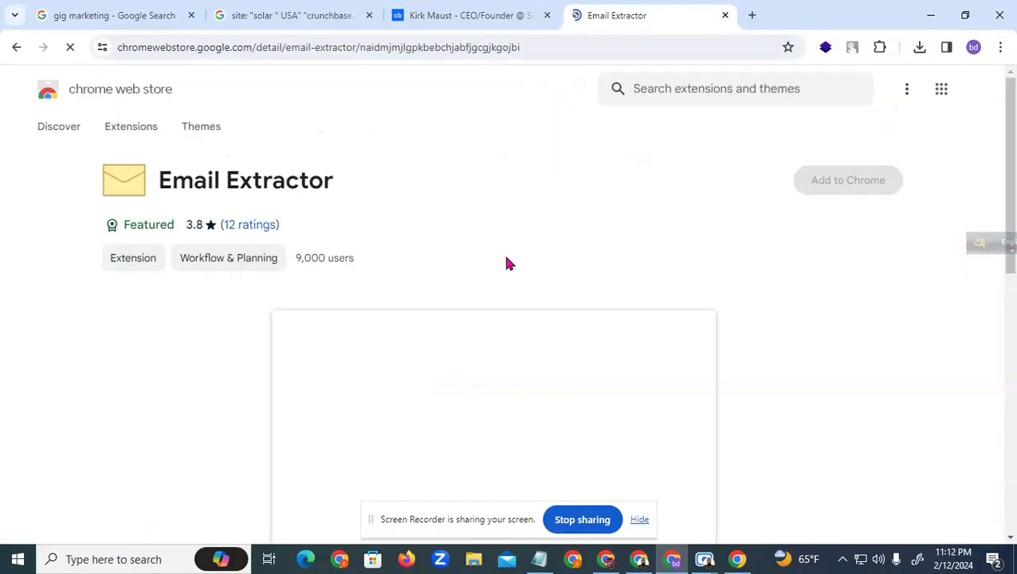
Add the alternative Email Extractor extension with the envelope logo to Chrome and pin it to the toolbar
left_click(857, 183)
left_click(558, 205)
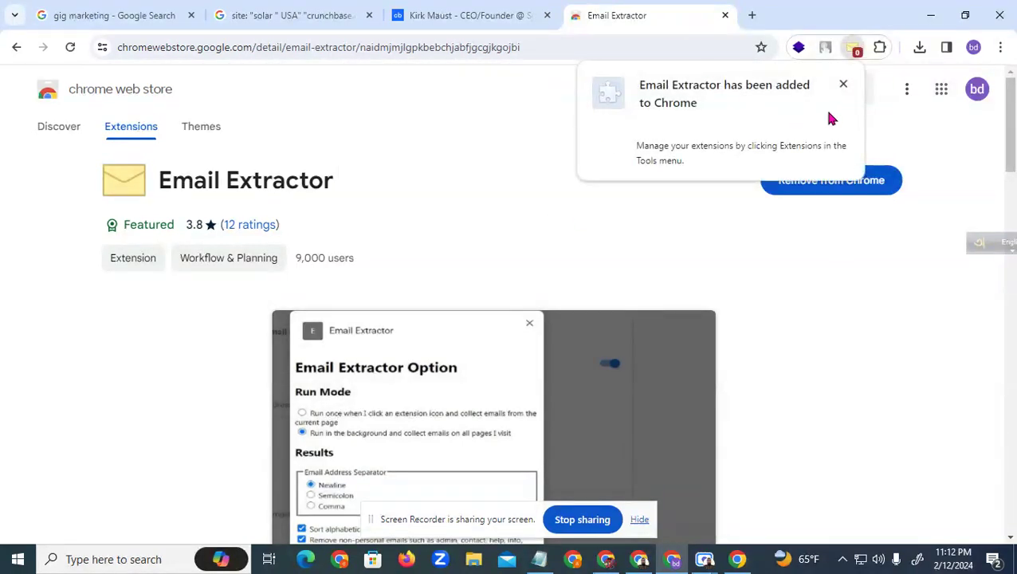
left_click(879, 48)
left_click(826, 164)
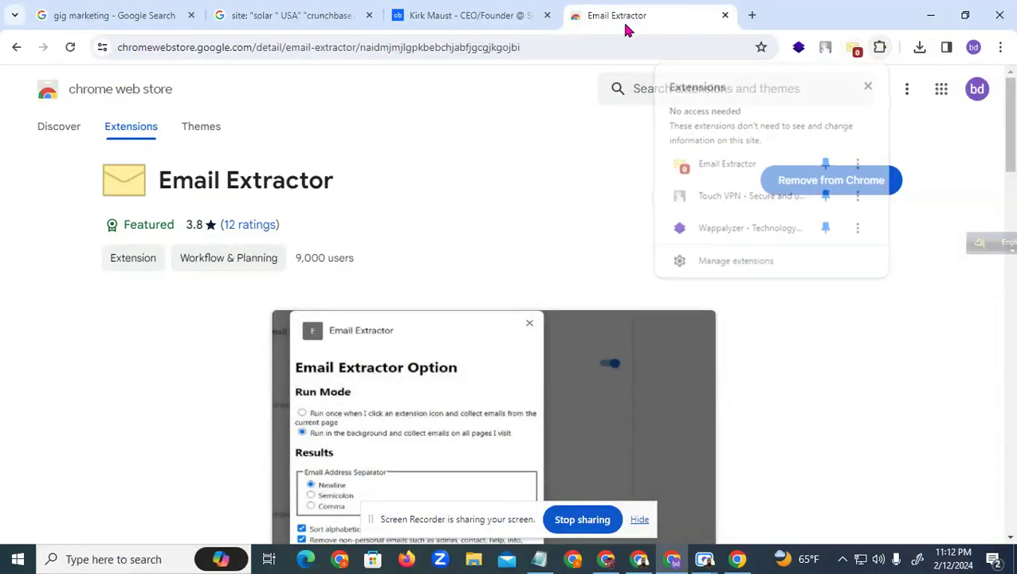
Reload the solar CEO results and rerun the search to test the newly added Email Extractor
left_click(295, 16)
left_click(71, 48)
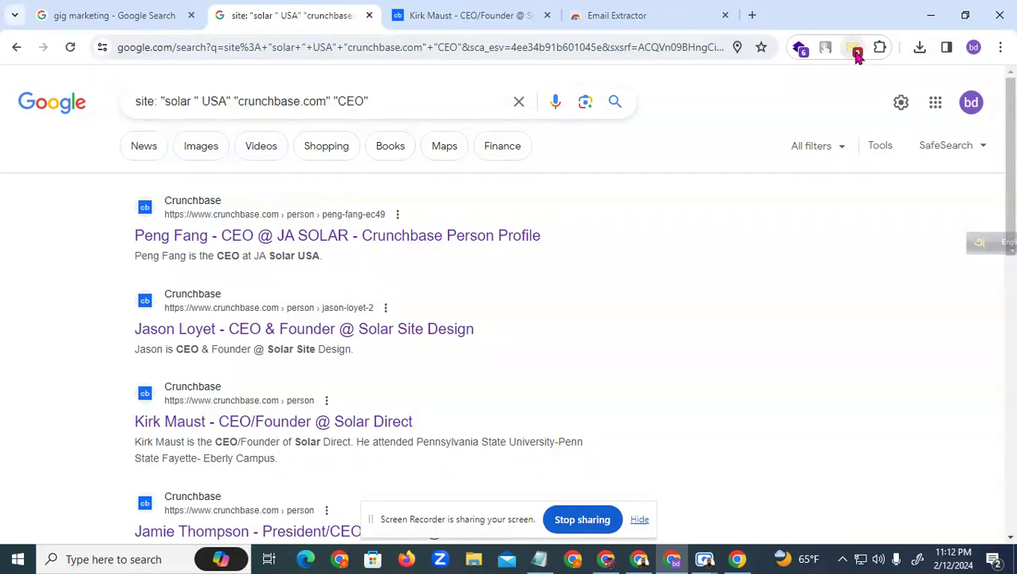
left_click(615, 104)
Remove the envelope-logo Email Extractor extension from Chrome through the installed extensions list
left_click(878, 50)
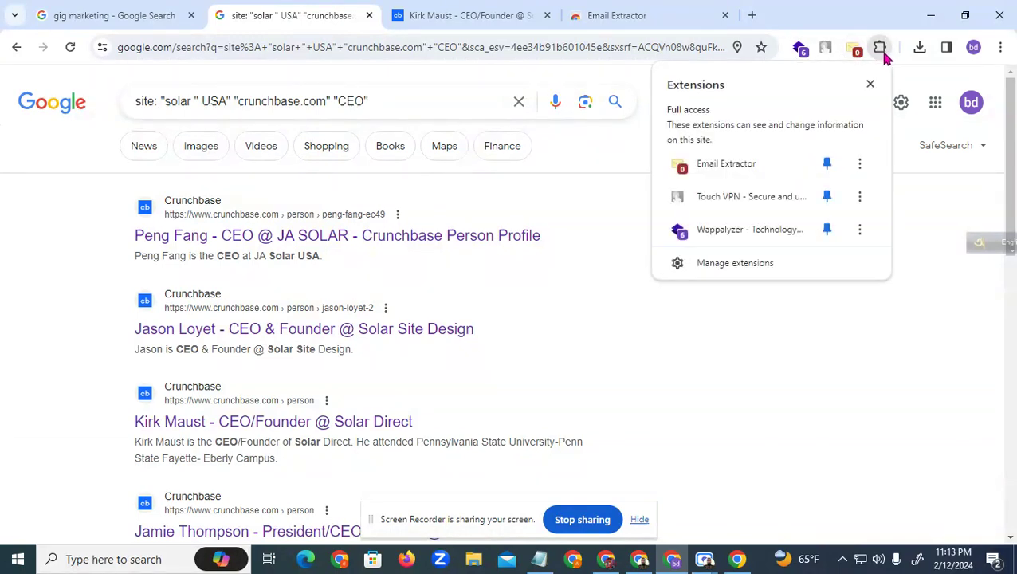
left_click(858, 165)
left_click(718, 284)
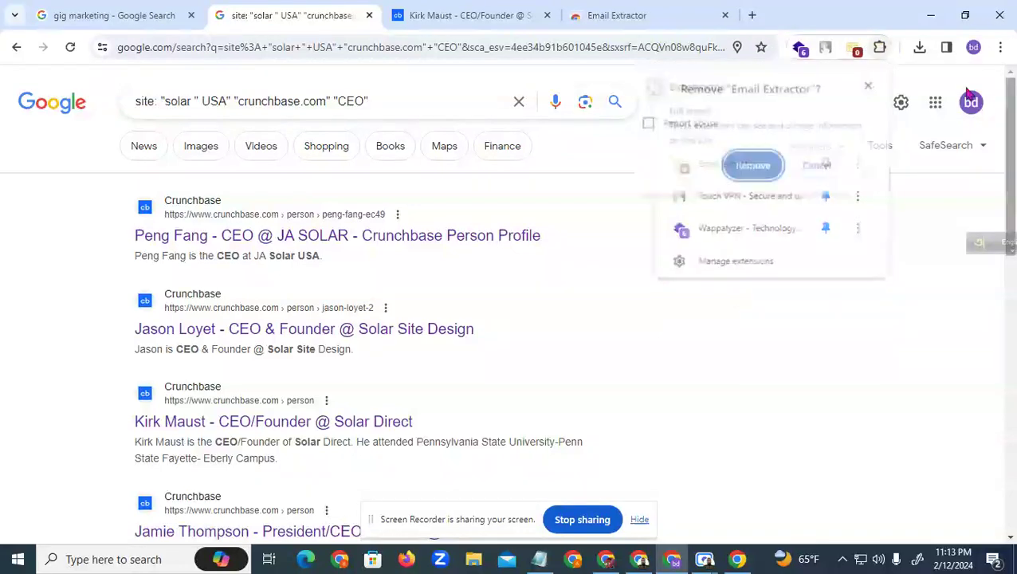
left_click(753, 165)
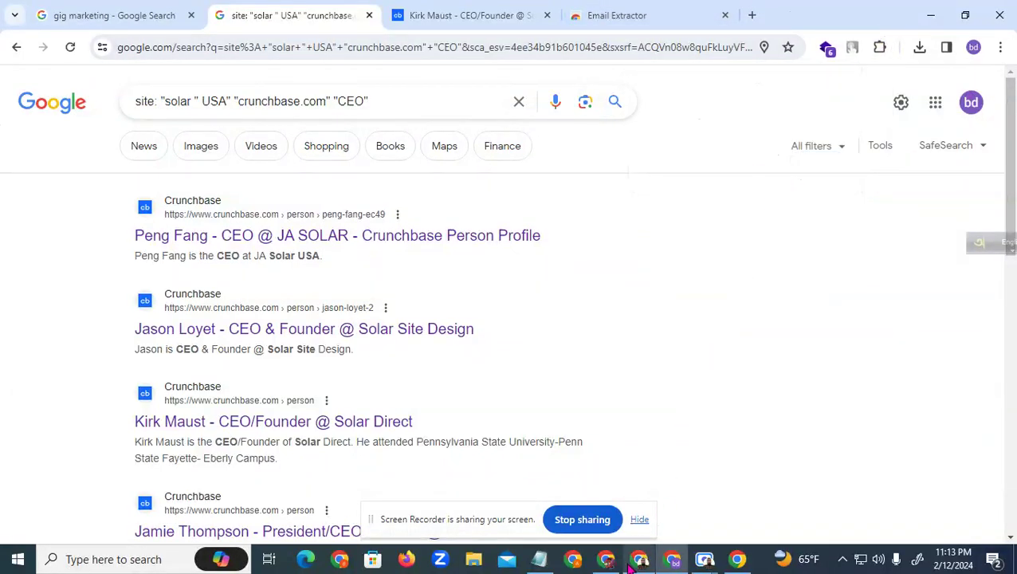
Switch to the other Chrome window, load YouTube in a new tab and open the Learn and earn techtube channel page
key("alt+Tab")
left_click(217, 15)
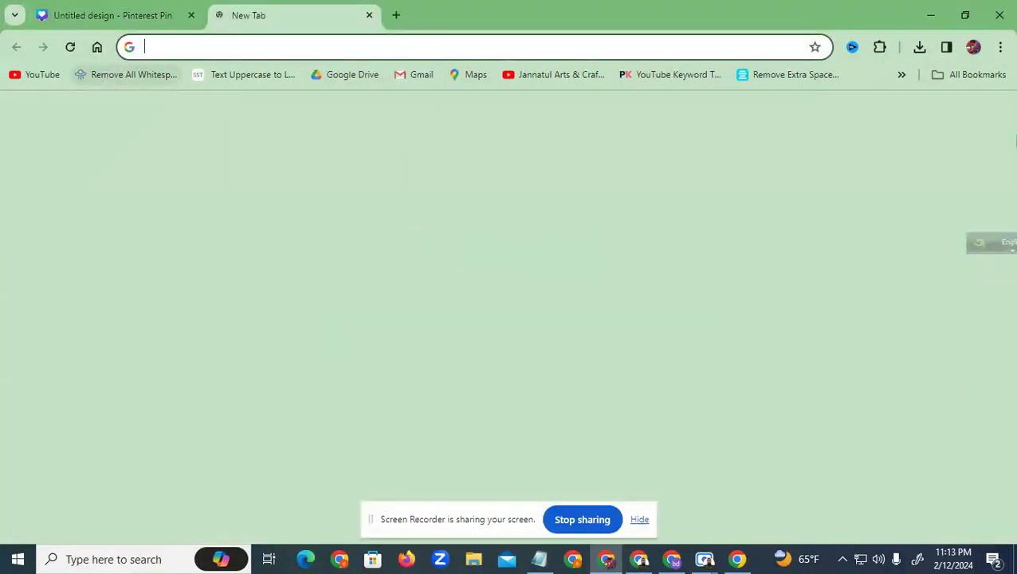
left_click(40, 75)
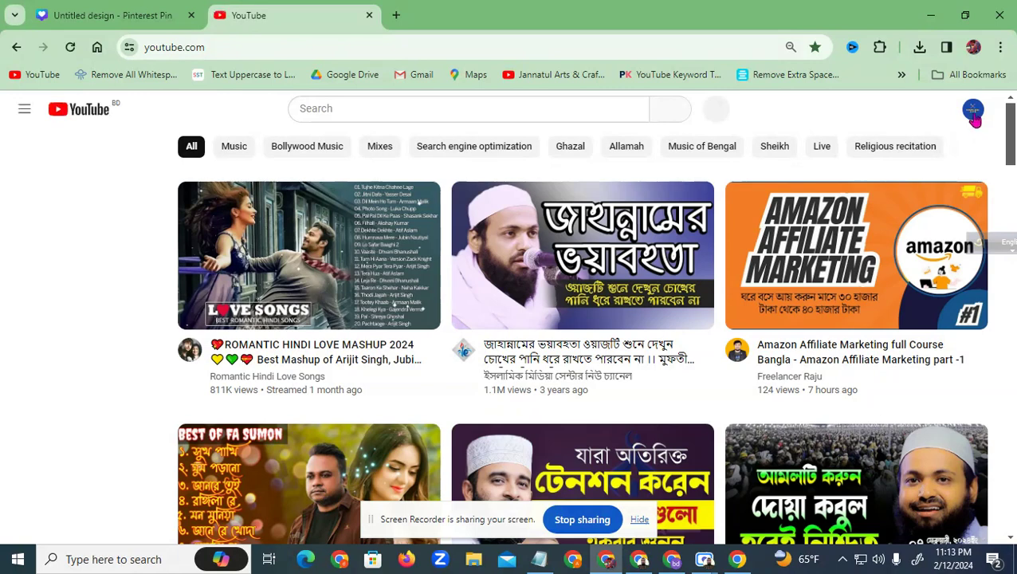
left_click(972, 110)
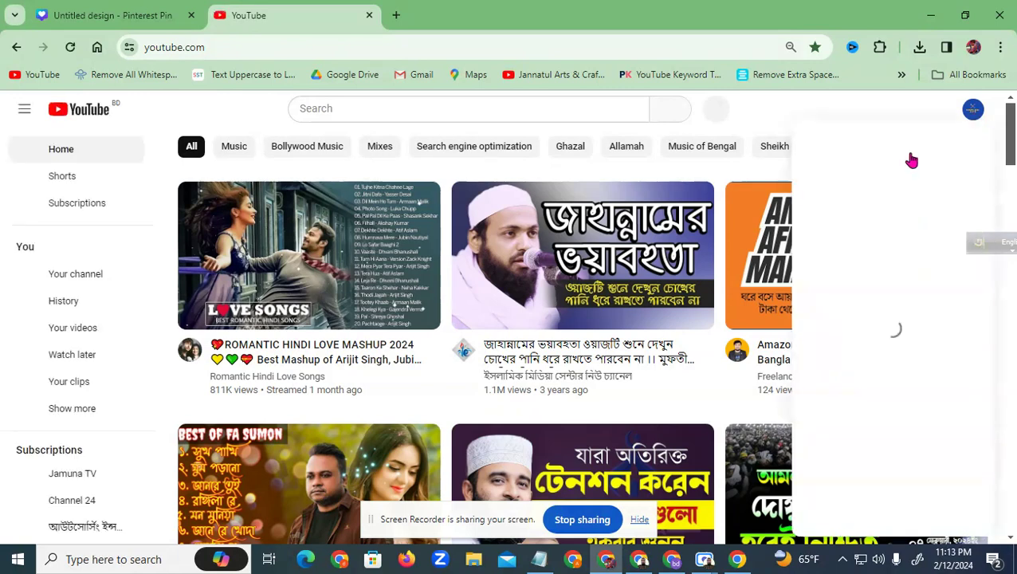
left_click(856, 154)
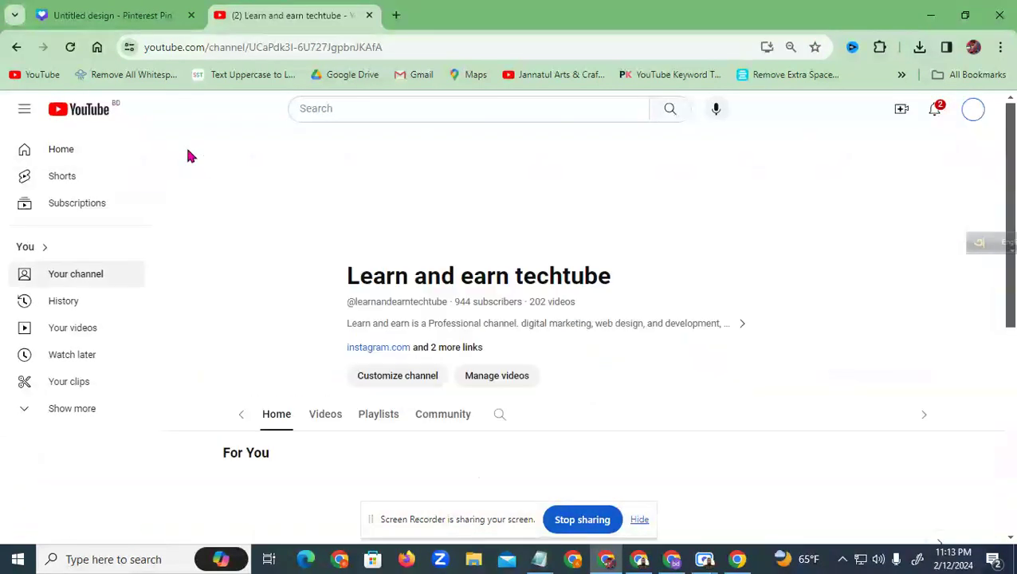
Highlight the channel name Learn and earn techtube and look through the channel's latest uploaded videos
left_click_drag(348, 276, 620, 287)
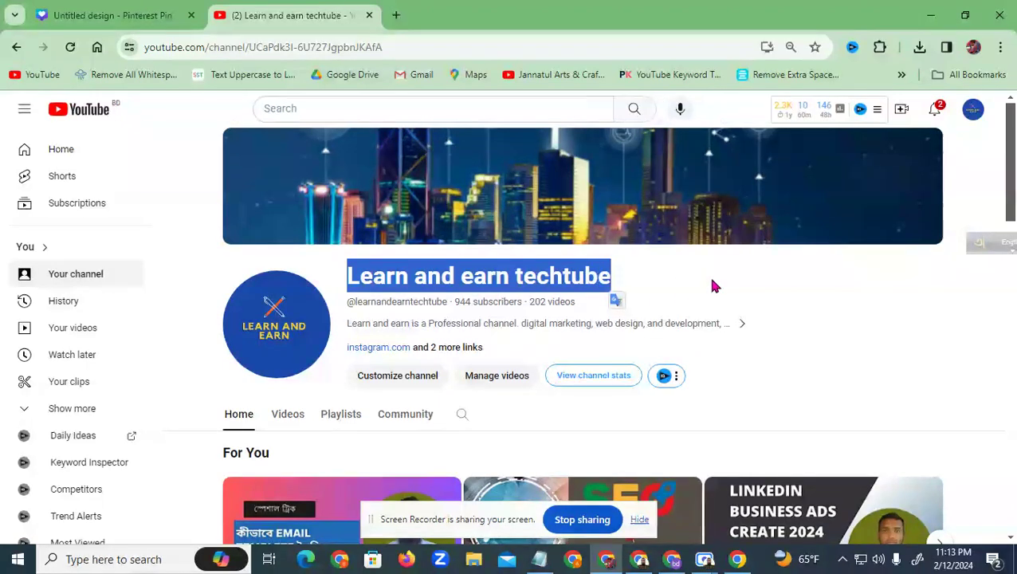
scroll(704, 295, "down", 3)
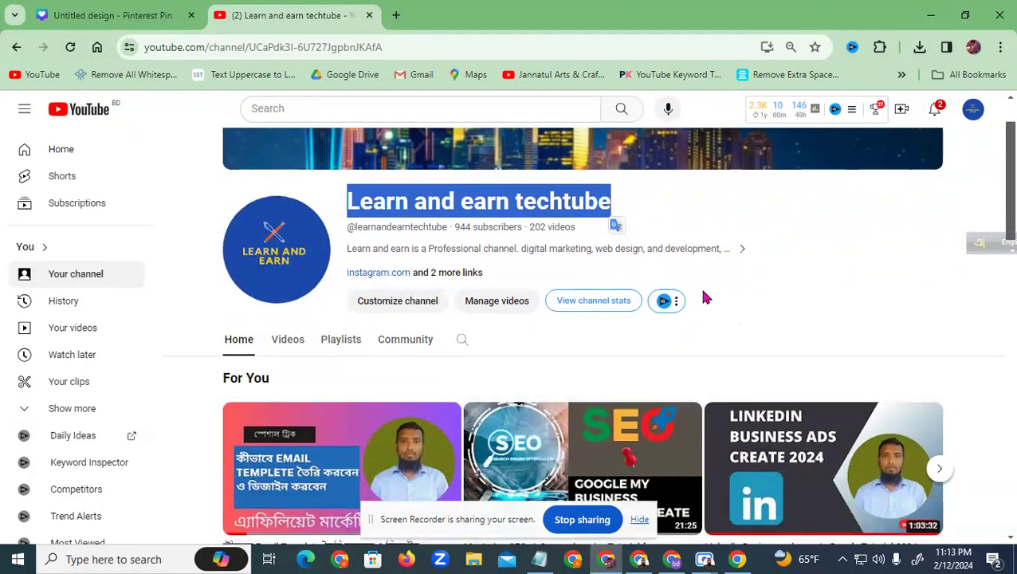
left_click(291, 275)
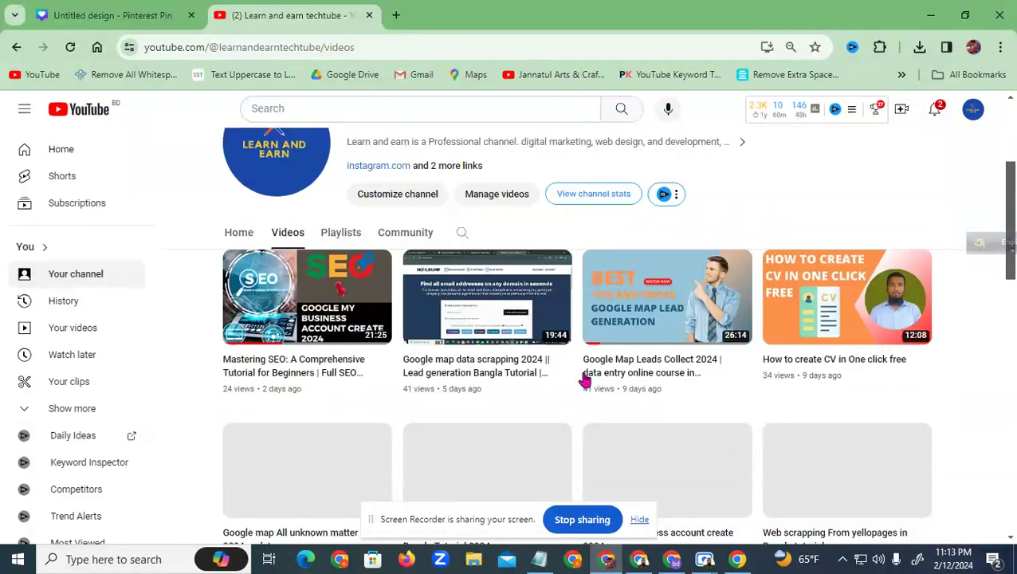
scroll(594, 326, "down", 1)
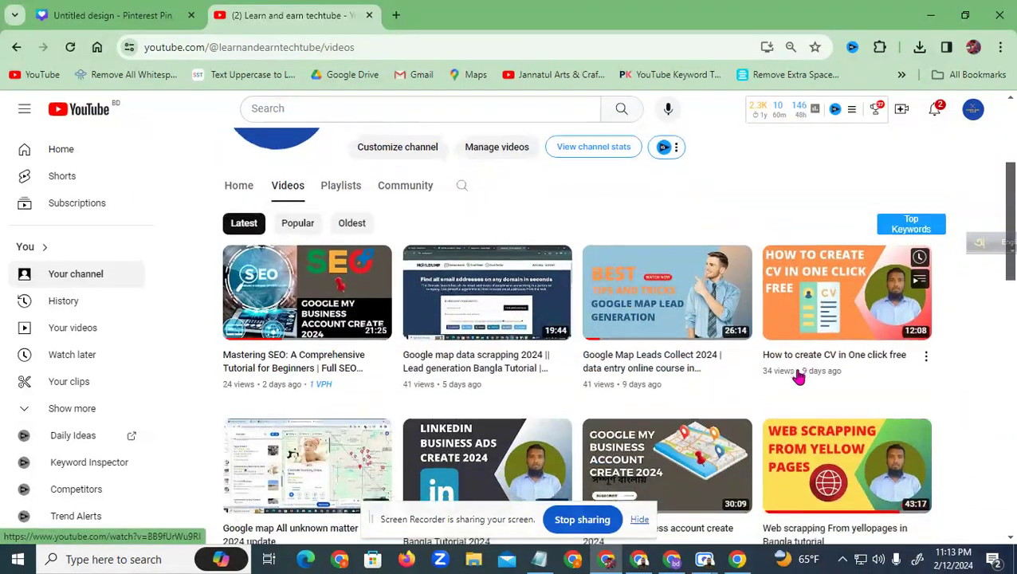
scroll(797, 378, "down", 1)
scroll(573, 398, "down", 1)
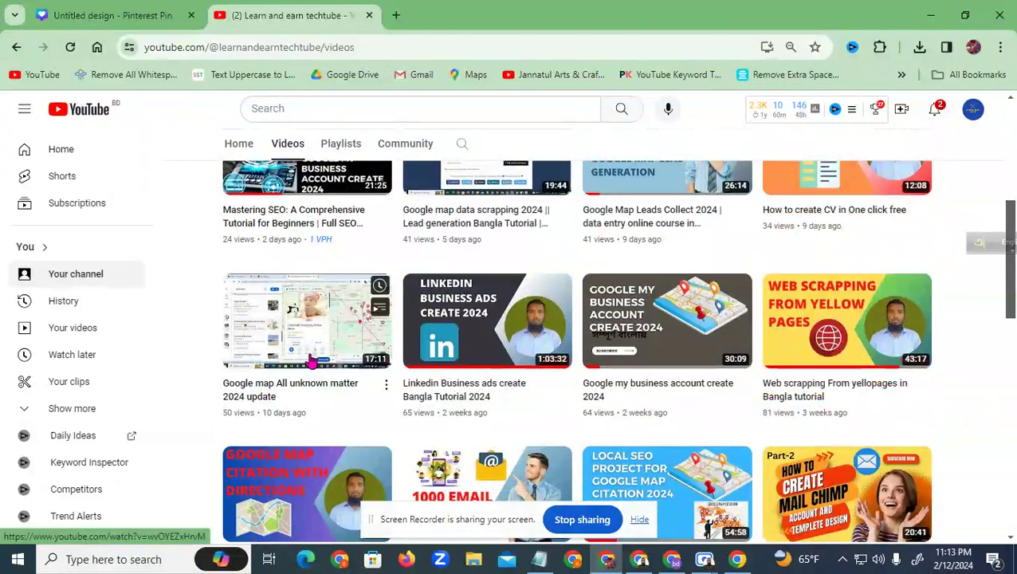
scroll(323, 405, "down", 2)
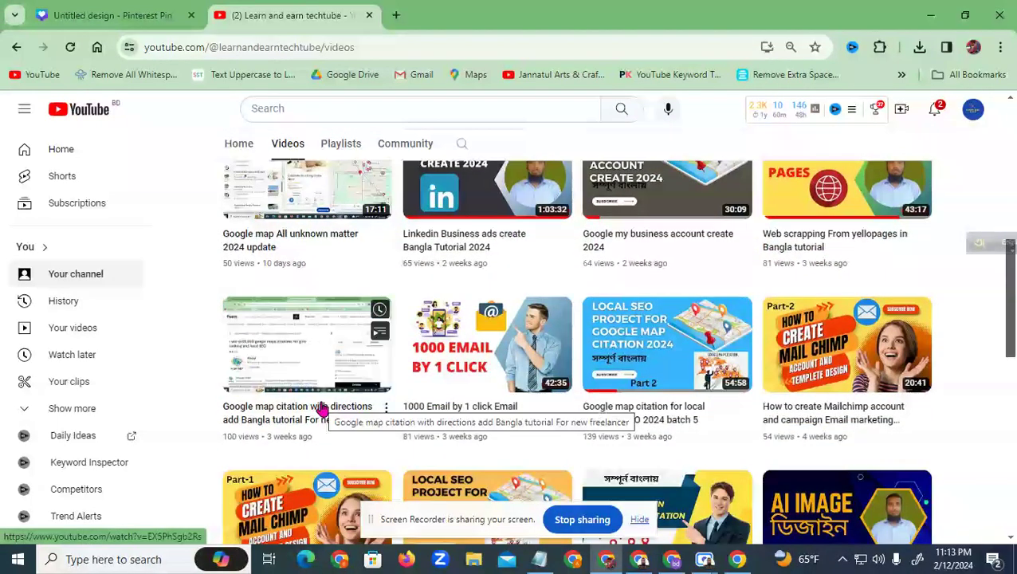
Play the video "1000 Email by 1 click Email marketing Tutorial" muted and pause it at the Email Extractor store page, around 10:33
left_click(496, 363)
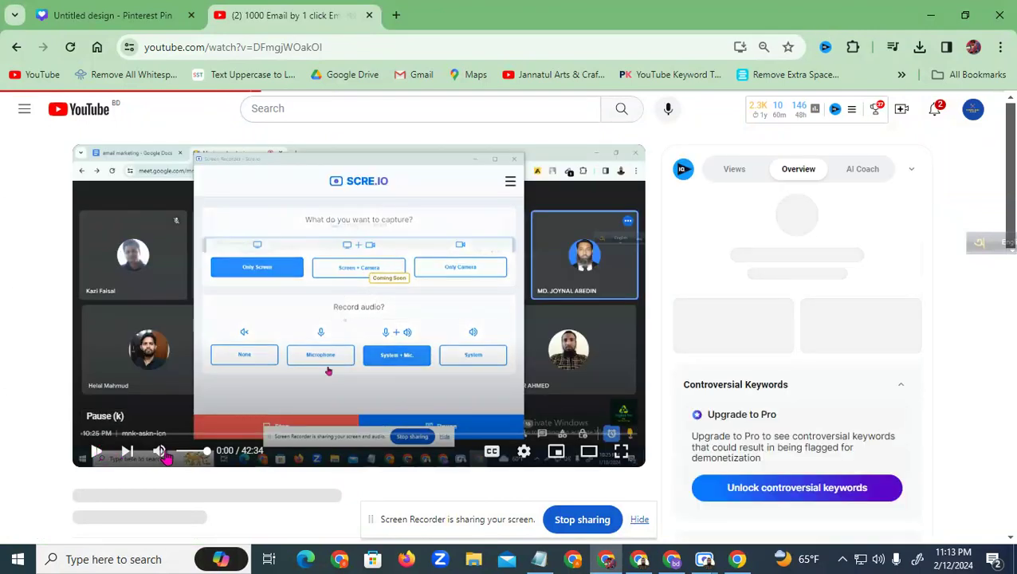
left_click(159, 451)
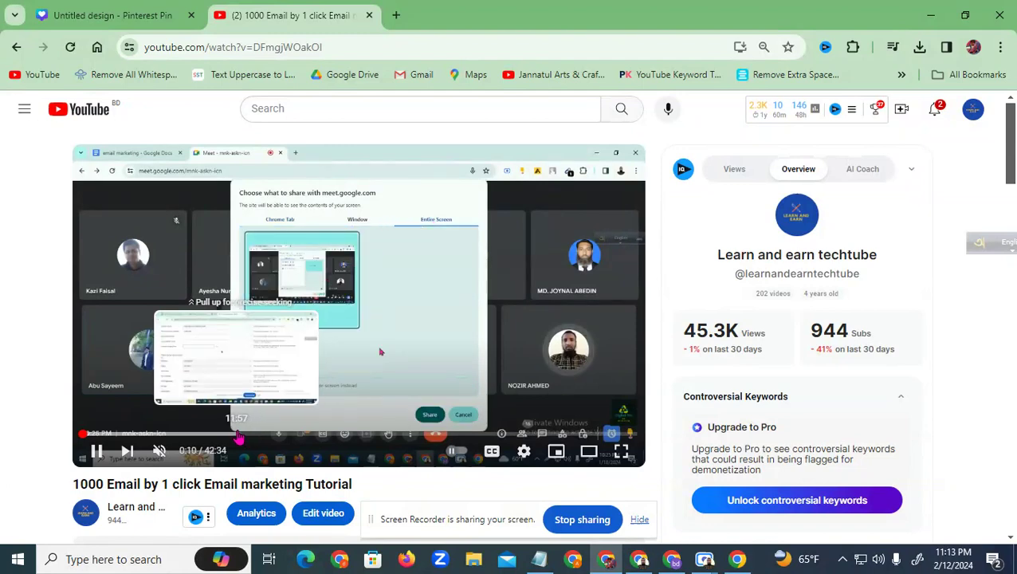
left_click(230, 438)
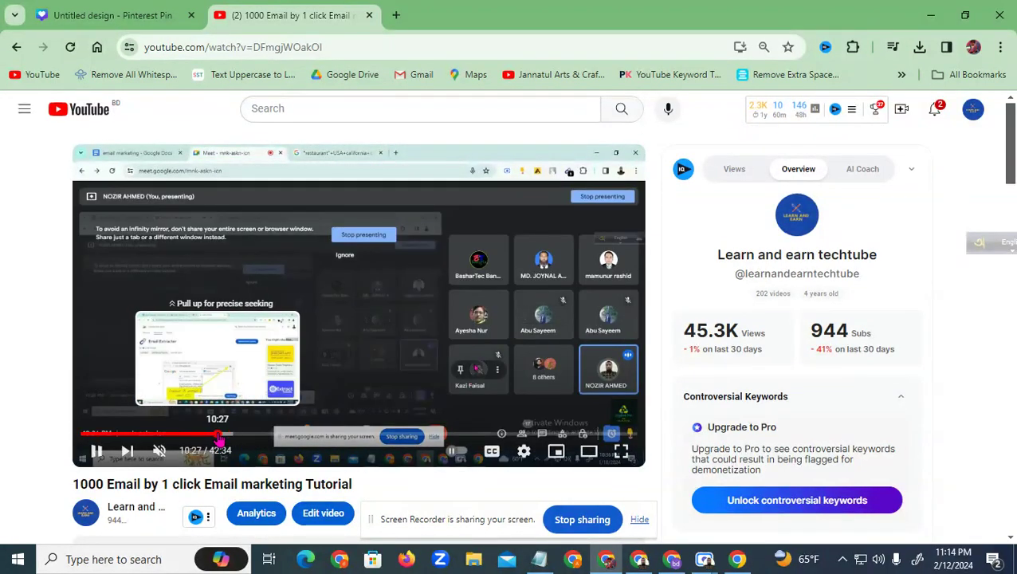
left_click_drag(220, 438, 220, 438)
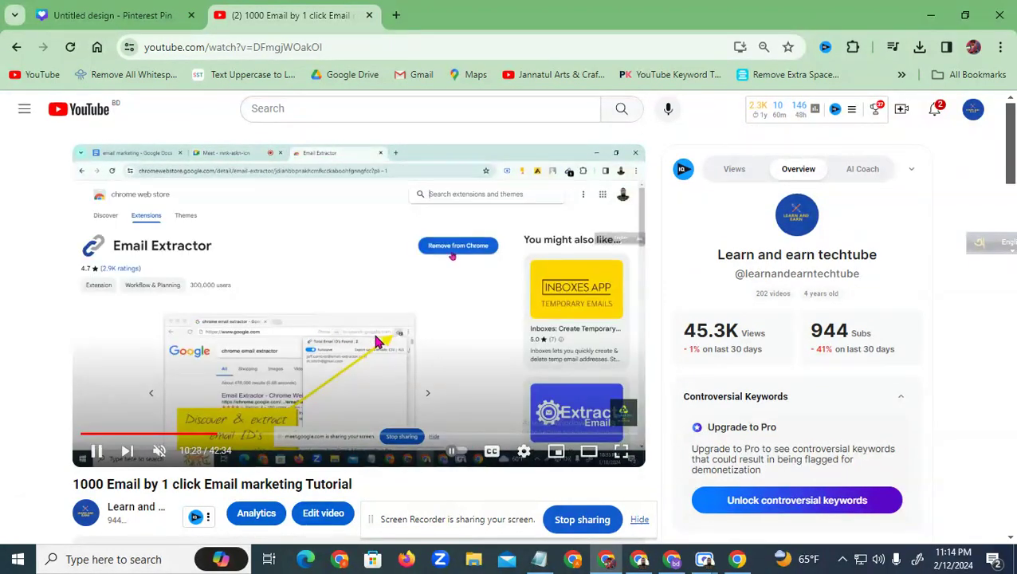
left_click(417, 310)
left_click(413, 308)
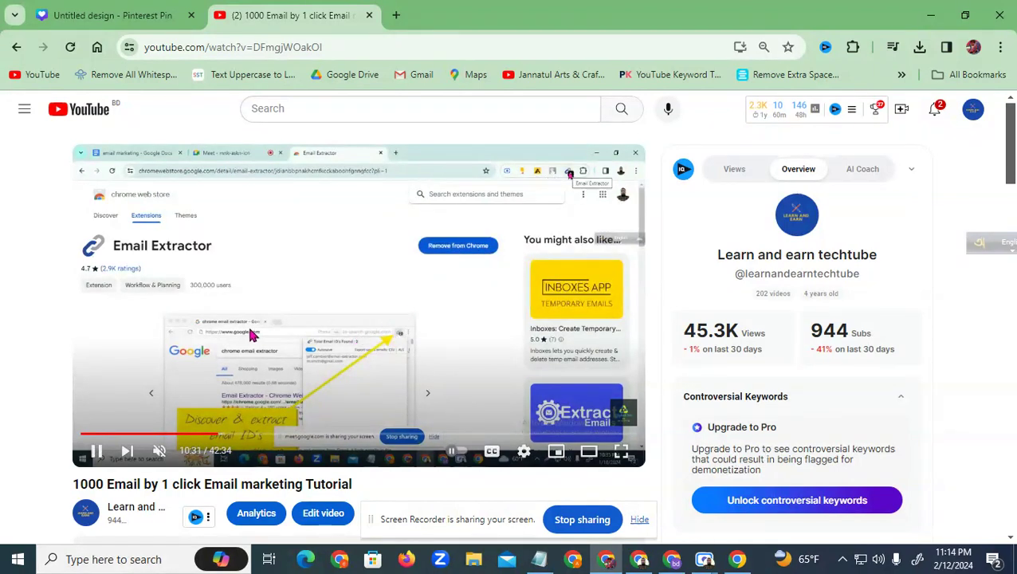
left_click(96, 452)
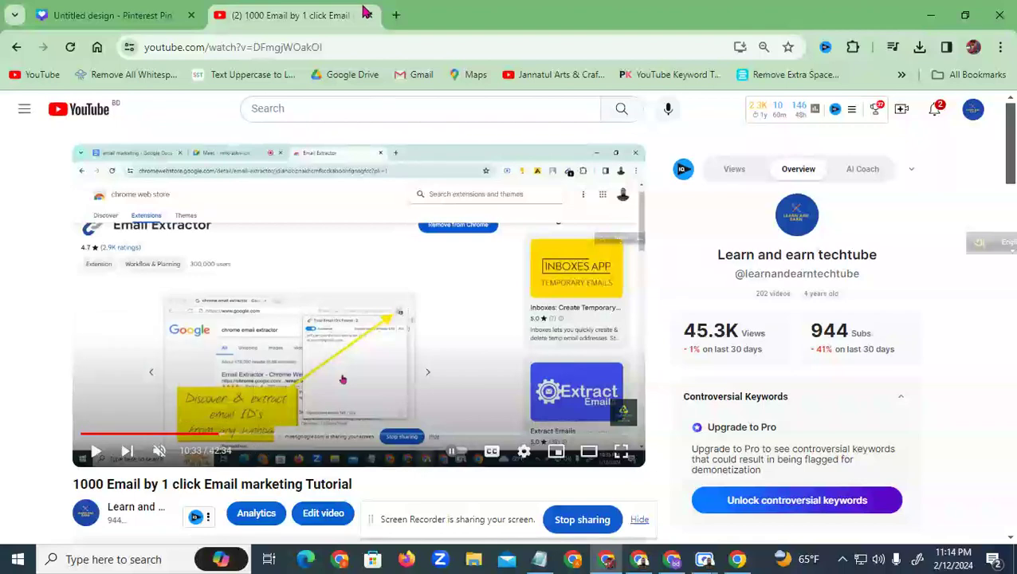
Close the YouTube video tab, and close the Email Extractor tab in the Chrome window holding the solar CEO search
left_click(370, 16)
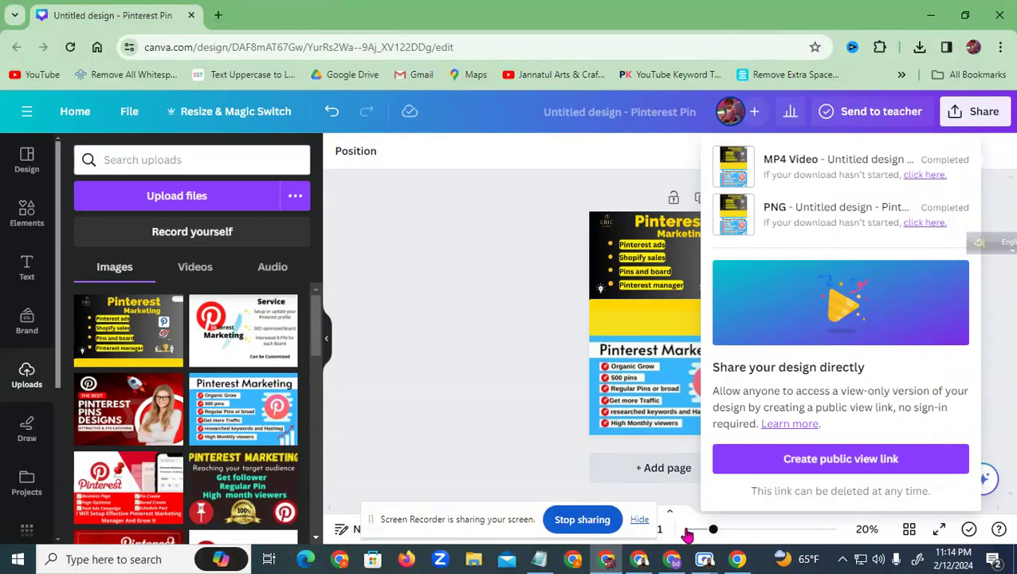
mouse_move(706, 562)
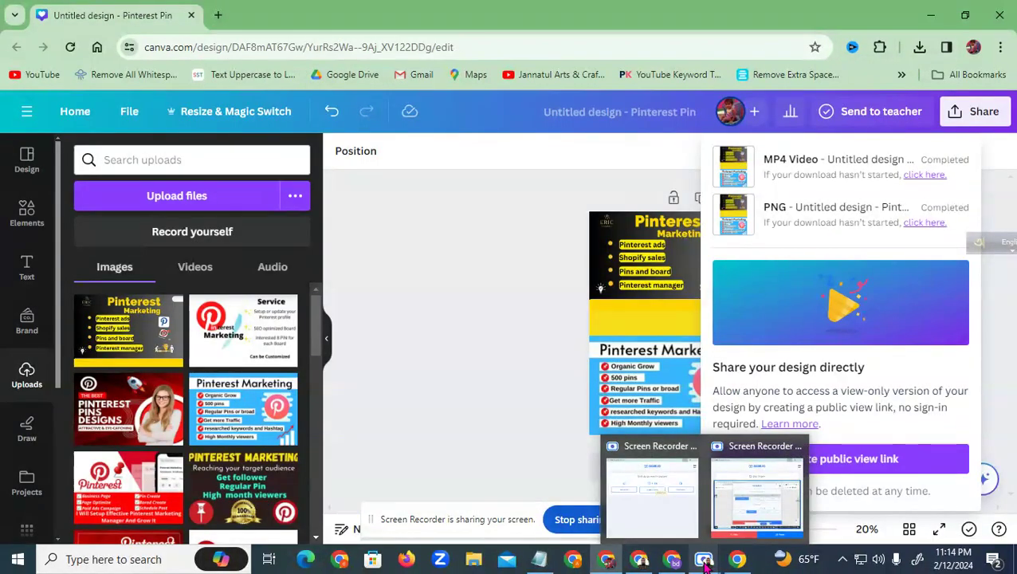
left_click(672, 560)
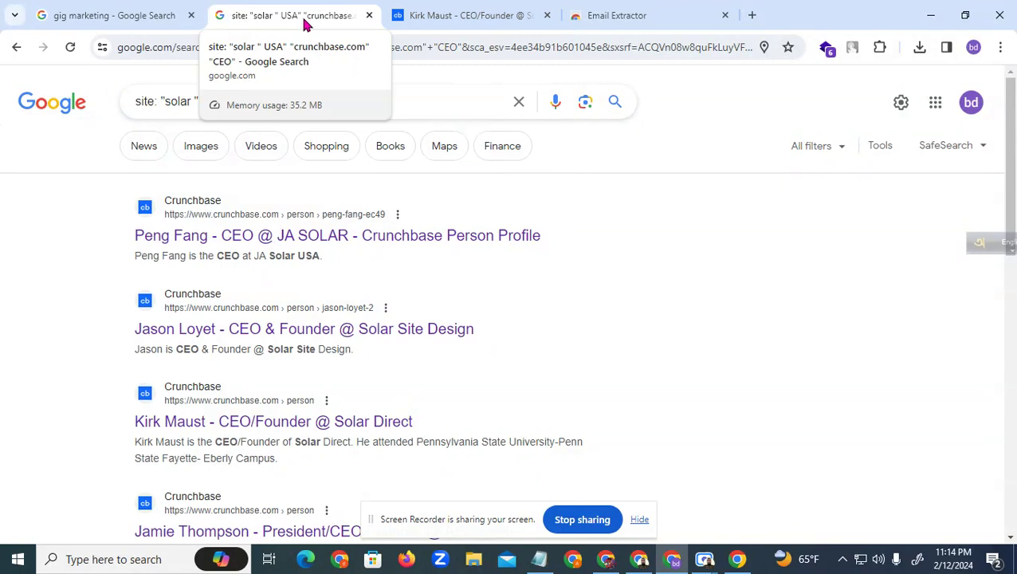
left_click(724, 15)
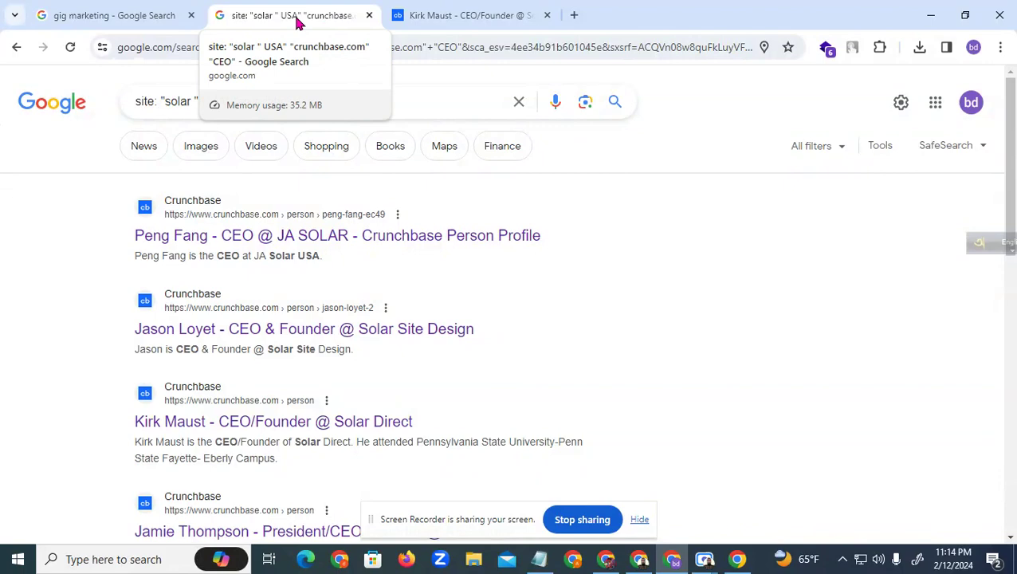
Switch to the Chrome window showing the Pinterest pin builder
left_click(642, 562)
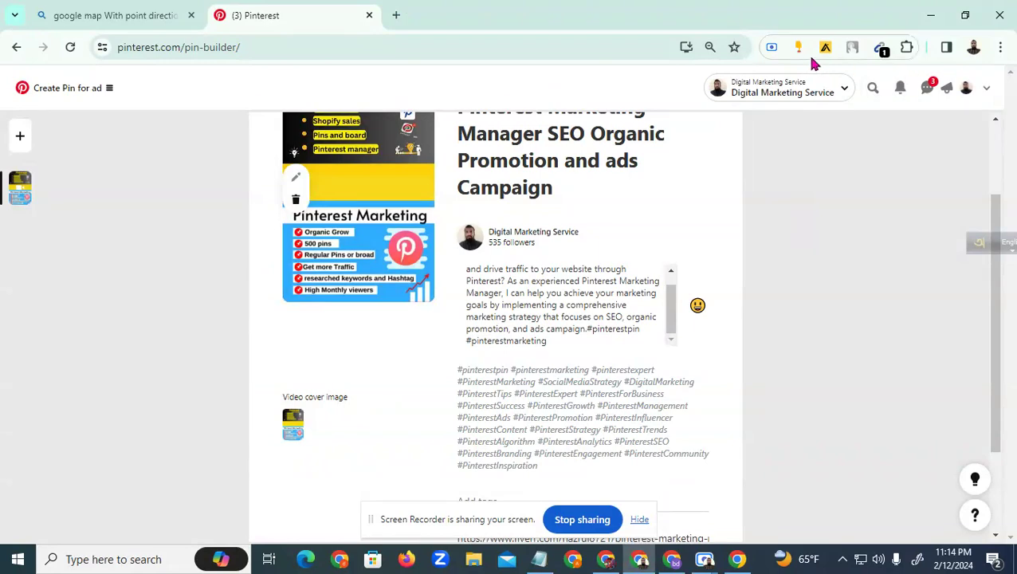